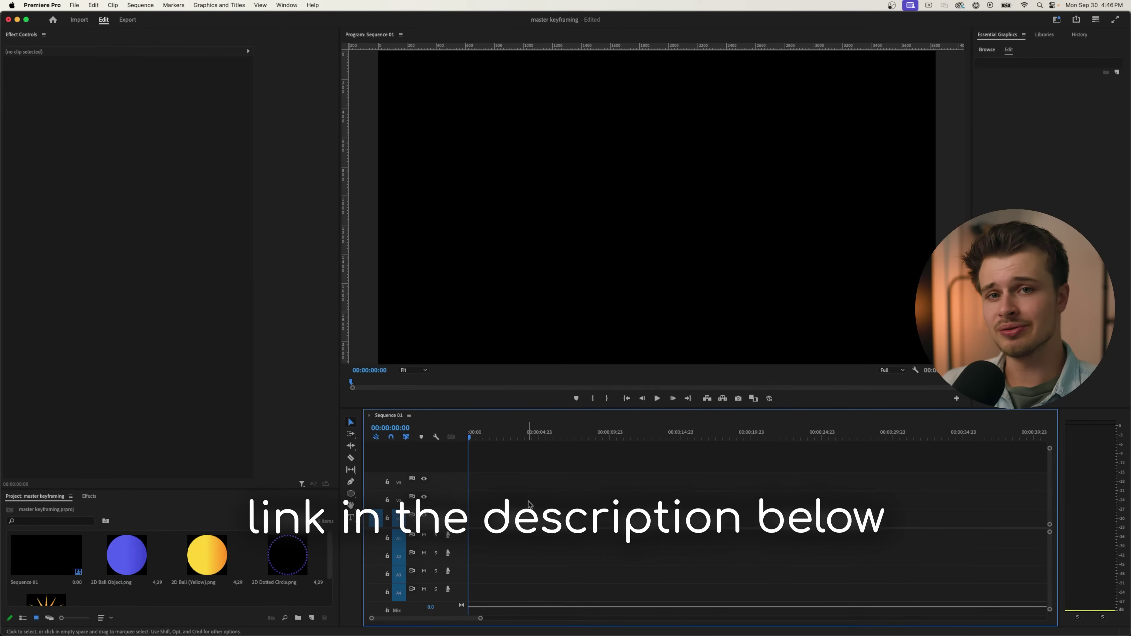
Place 2D Ball Object.png as a clip on track V1 of Sequence 01
{"action": "scroll", "coordinate": [216, 569], "scroll_direction": "down", "scroll_amount": 2}
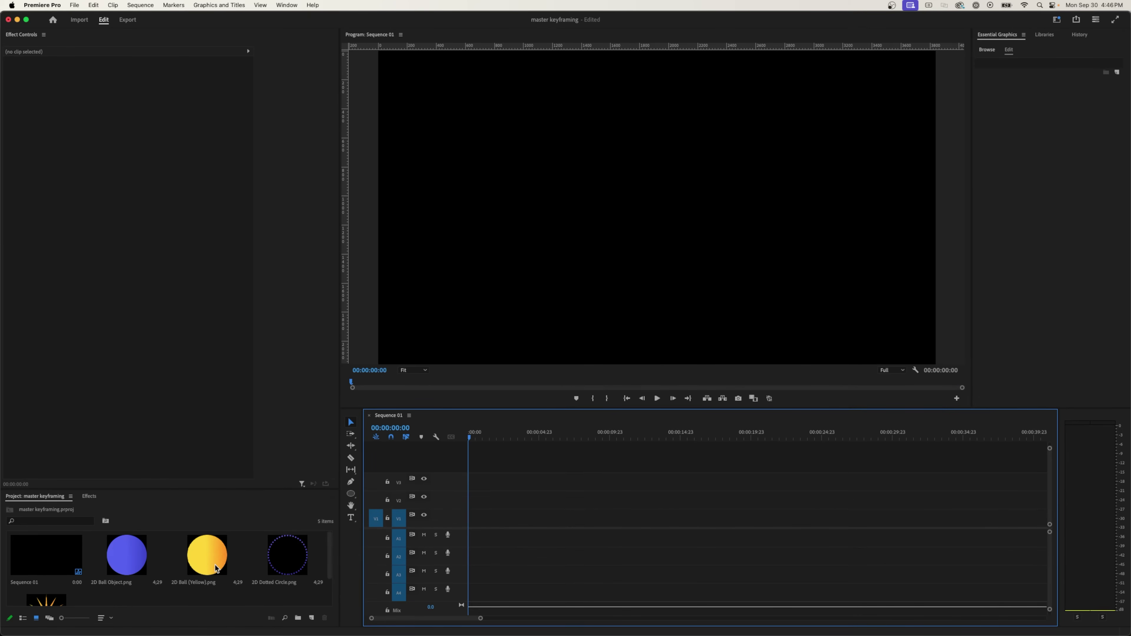
{"action": "mouse_move", "coordinate": [332, 558]}
{"action": "left_mouse_down"}
{"action": "mouse_move", "coordinate": [332, 575]}
{"action": "mouse_move", "coordinate": [333, 562]}
{"action": "left_mouse_up"}
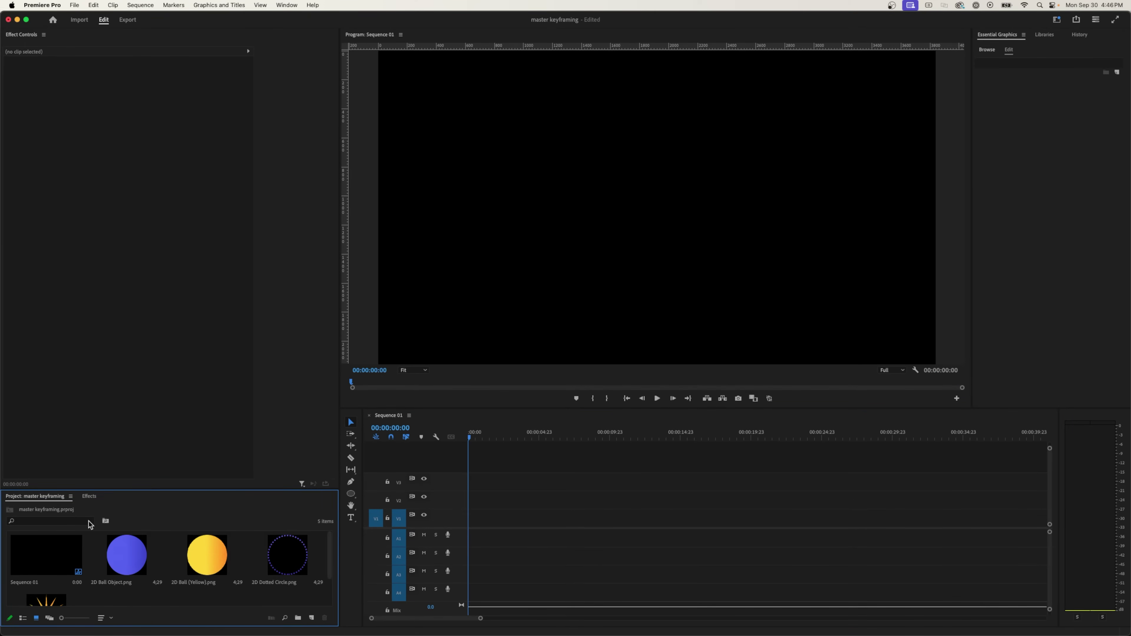
{"action": "left_click_drag", "start_coordinate": [133, 557], "coordinate": [471, 520]}
{"action": "left_click", "coordinate": [140, 5]}
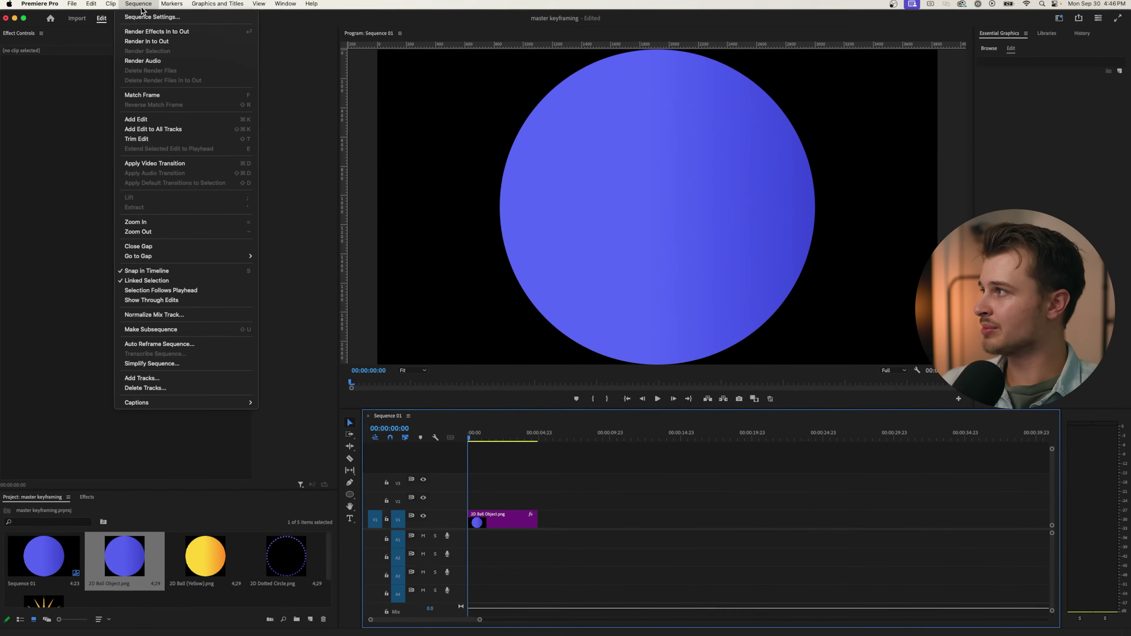
{"action": "left_click", "coordinate": [163, 39]}
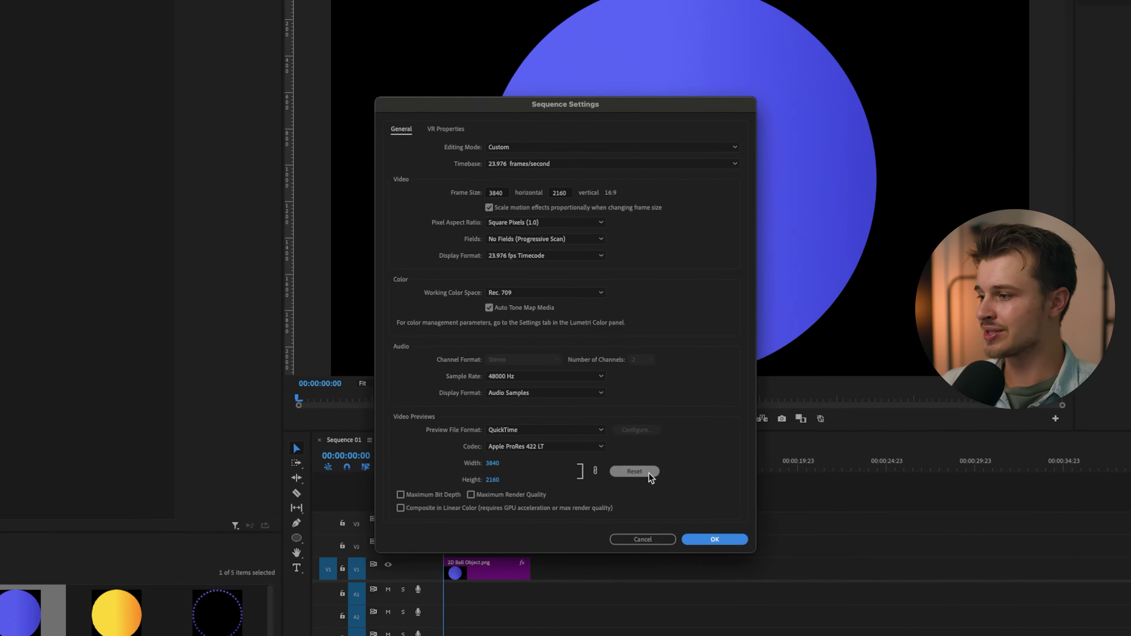
{"action": "left_click", "coordinate": [635, 518]}
{"action": "left_click", "coordinate": [333, 632]}
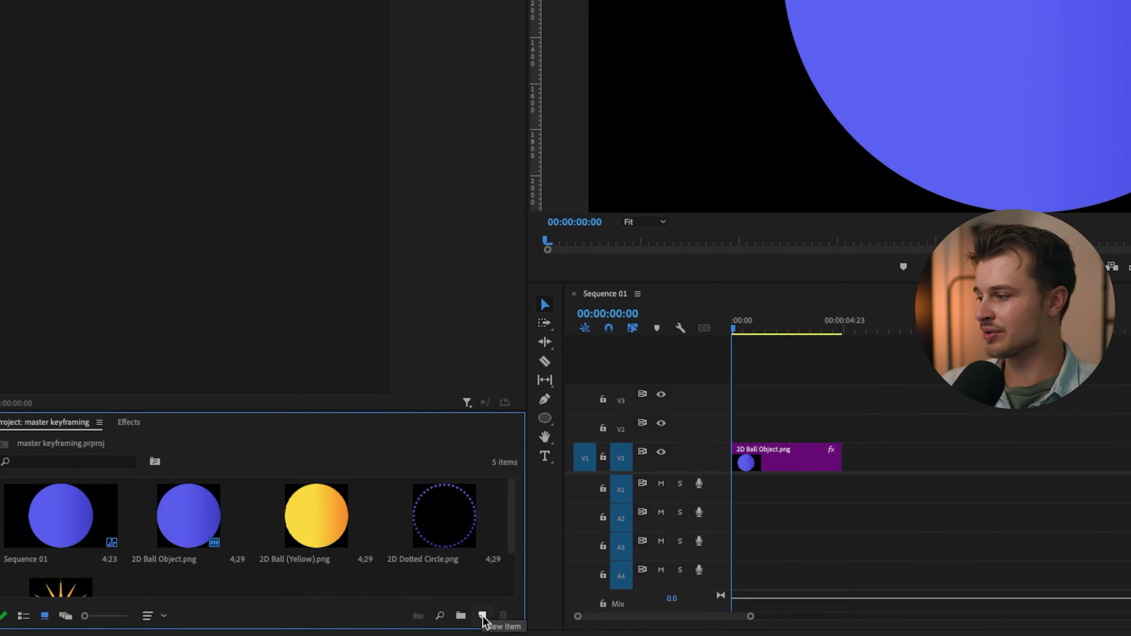
{"action": "left_click", "coordinate": [483, 616]}
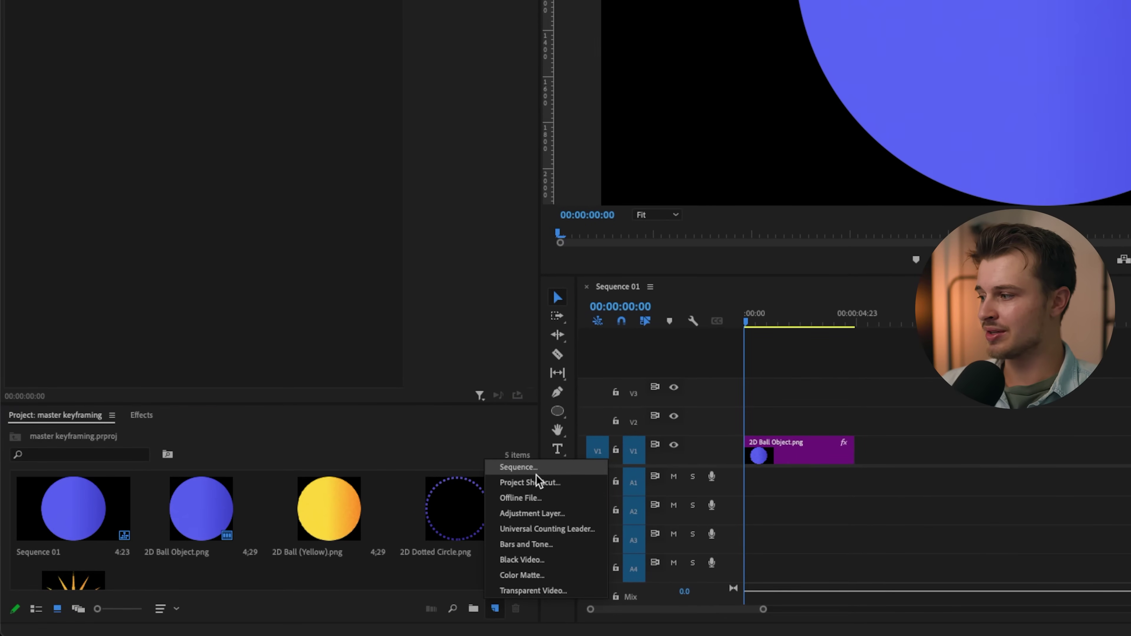
{"action": "left_click", "coordinate": [537, 474]}
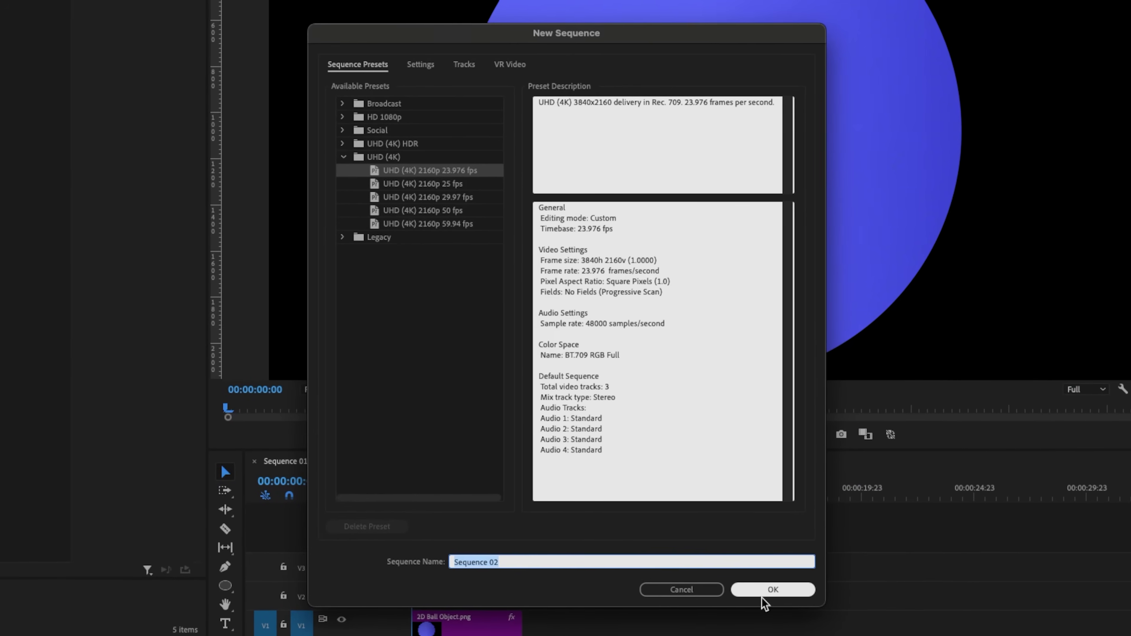
{"action": "left_click", "coordinate": [760, 598]}
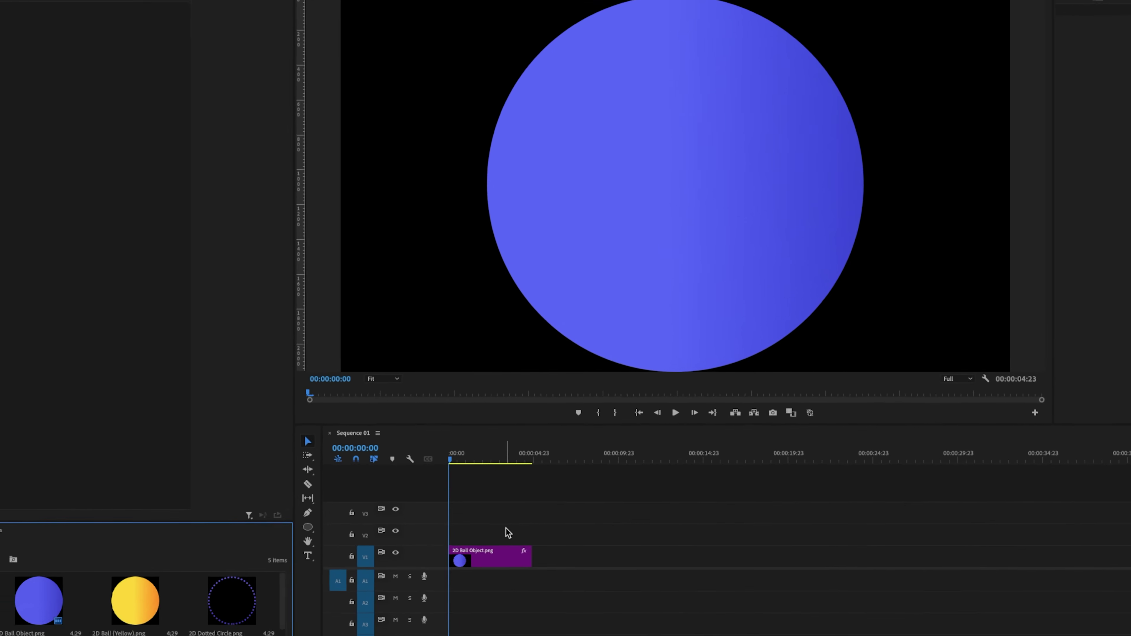
{"action": "left_click", "coordinate": [502, 521]}
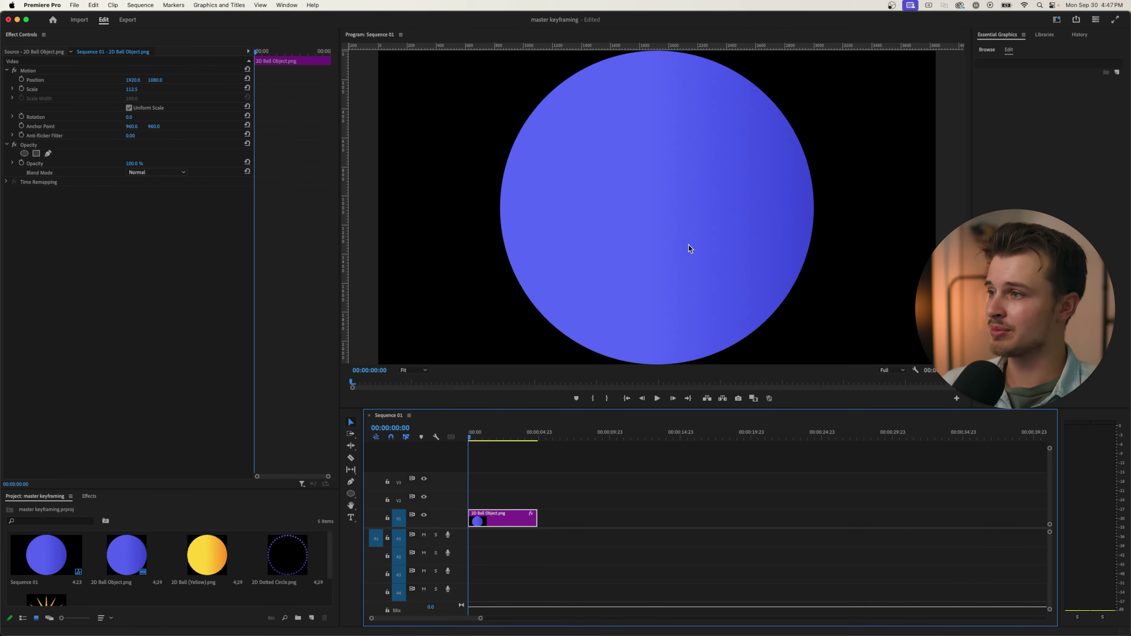
Search the Effects panel for 'trans' and apply Distort > Transform to the ball clip
{"action": "left_click", "coordinate": [138, 516]}
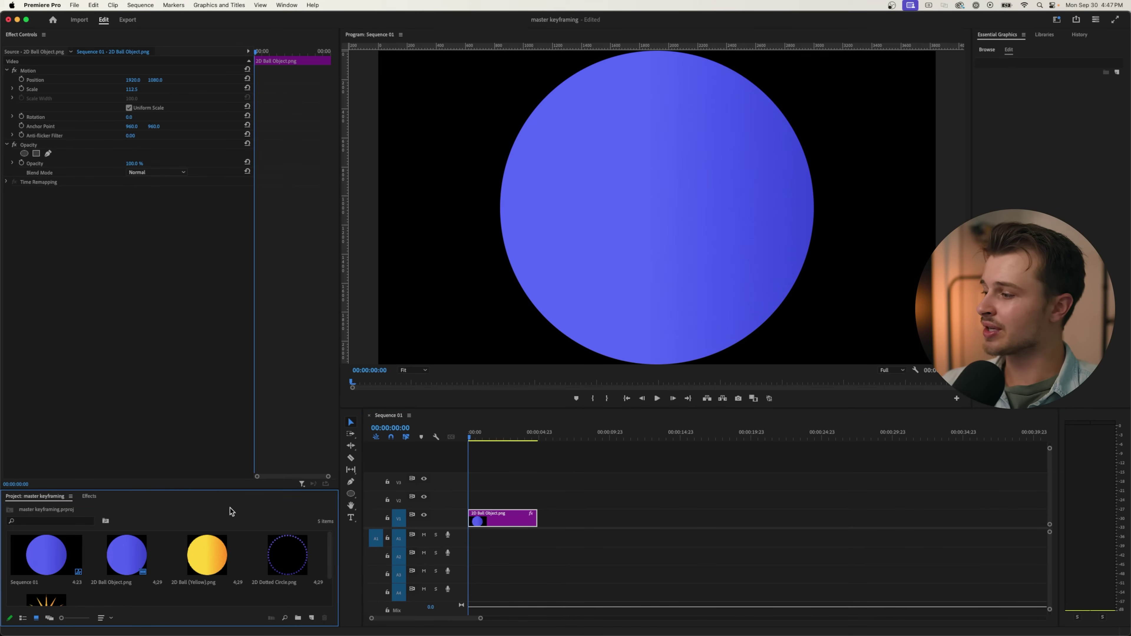
{"action": "left_click", "coordinate": [89, 496]}
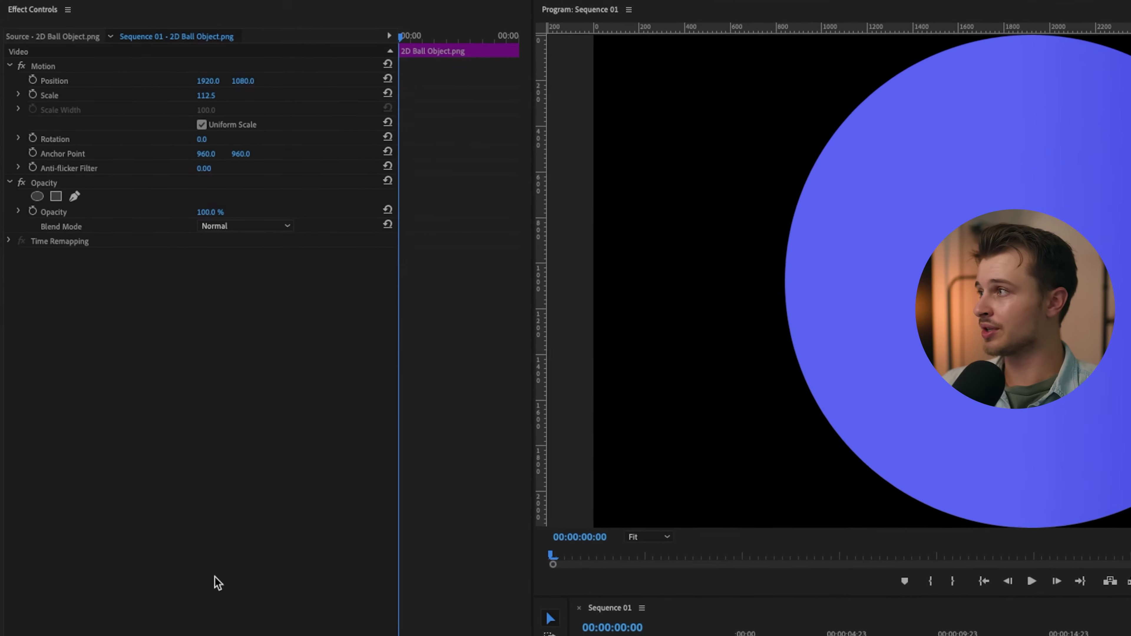
{"action": "left_click", "coordinate": [456, 6]}
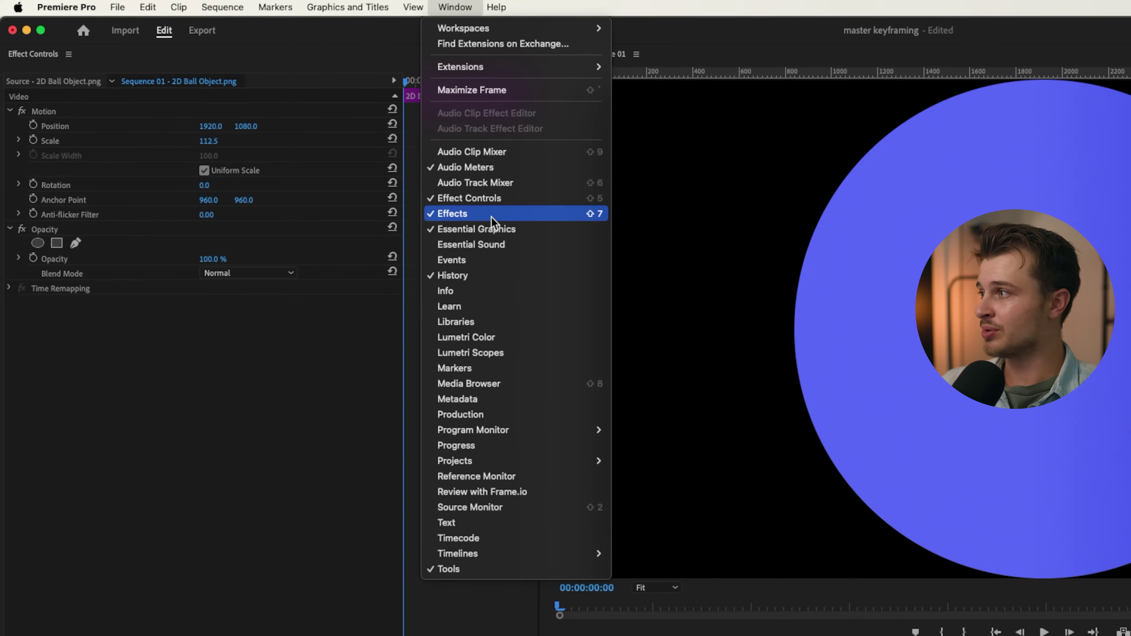
{"action": "left_click", "coordinate": [486, 210]}
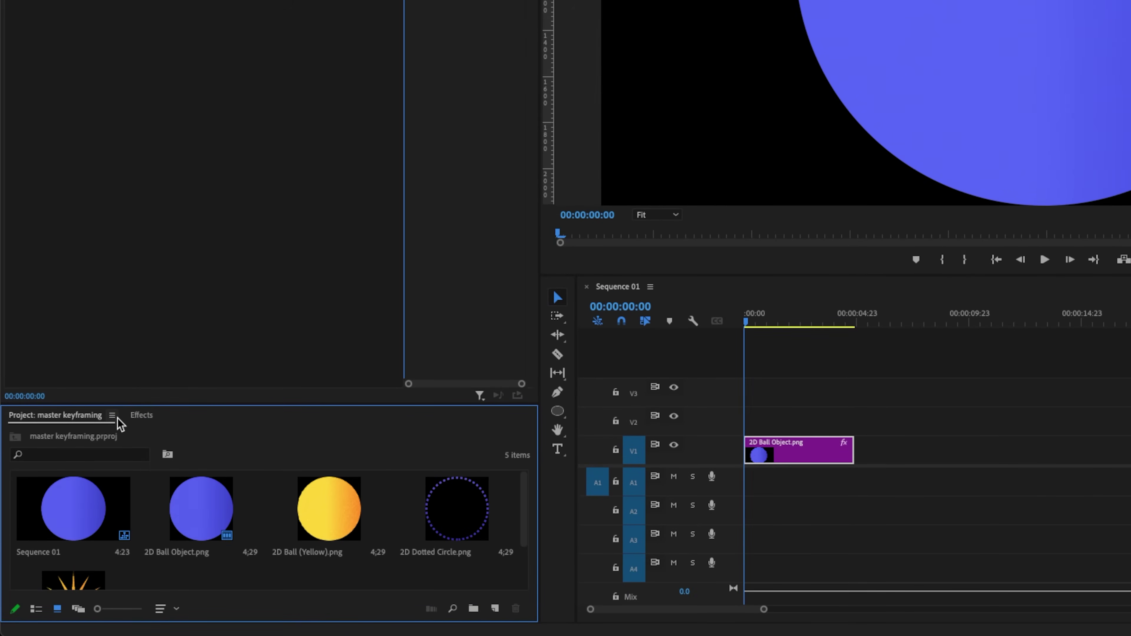
{"action": "type", "text": "tra"}
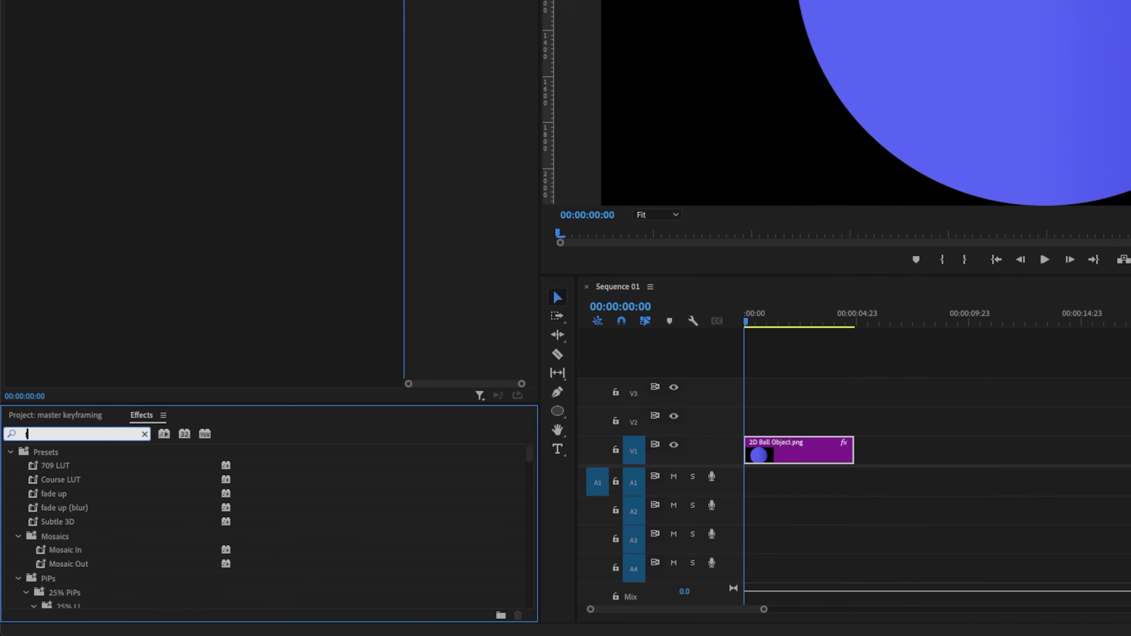
{"action": "type", "text": "ns"}
{"action": "left_click_drag", "start_coordinate": [89, 592], "coordinate": [238, 102]}
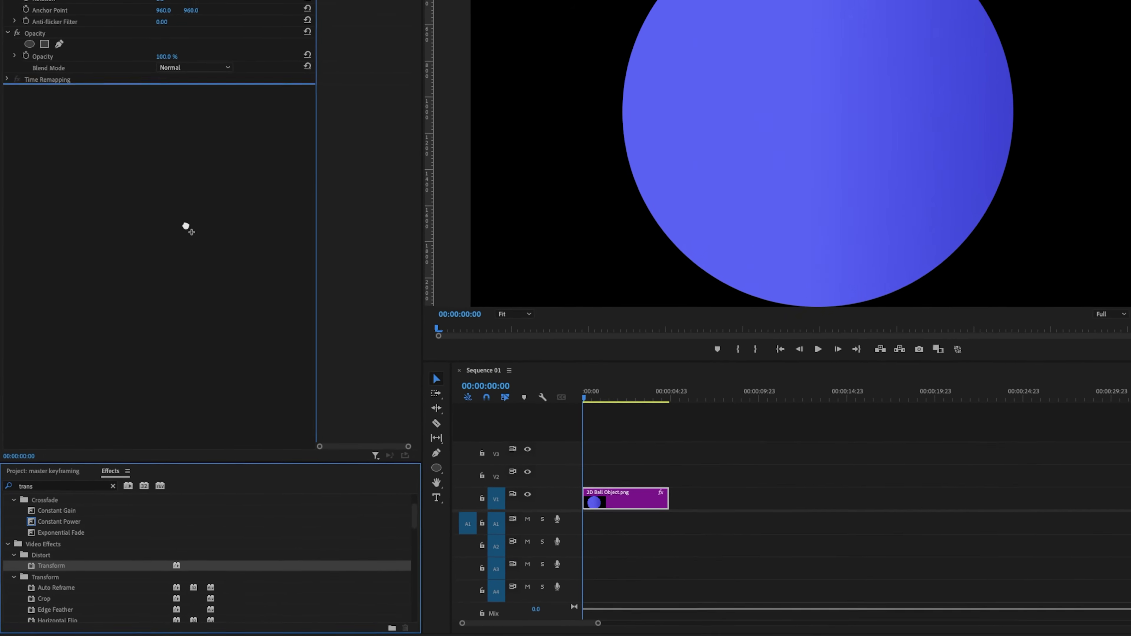
{"action": "left_click_drag", "start_coordinate": [186, 226], "coordinate": [604, 512]}
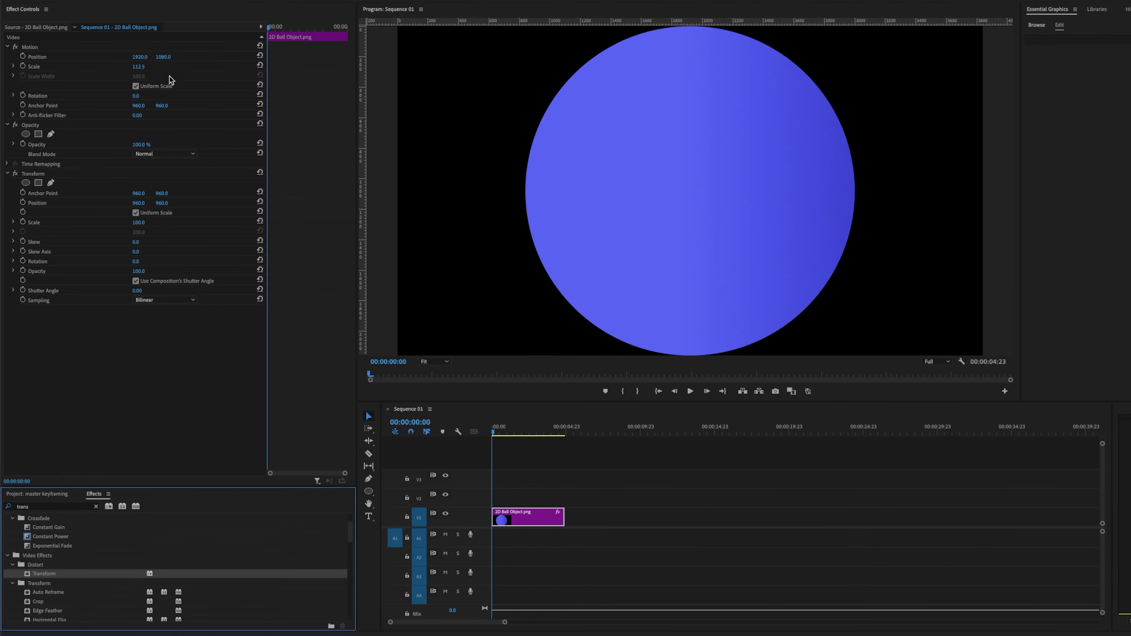
Set the ball clip's Motion Scale to 40
{"action": "left_click", "coordinate": [144, 66]}
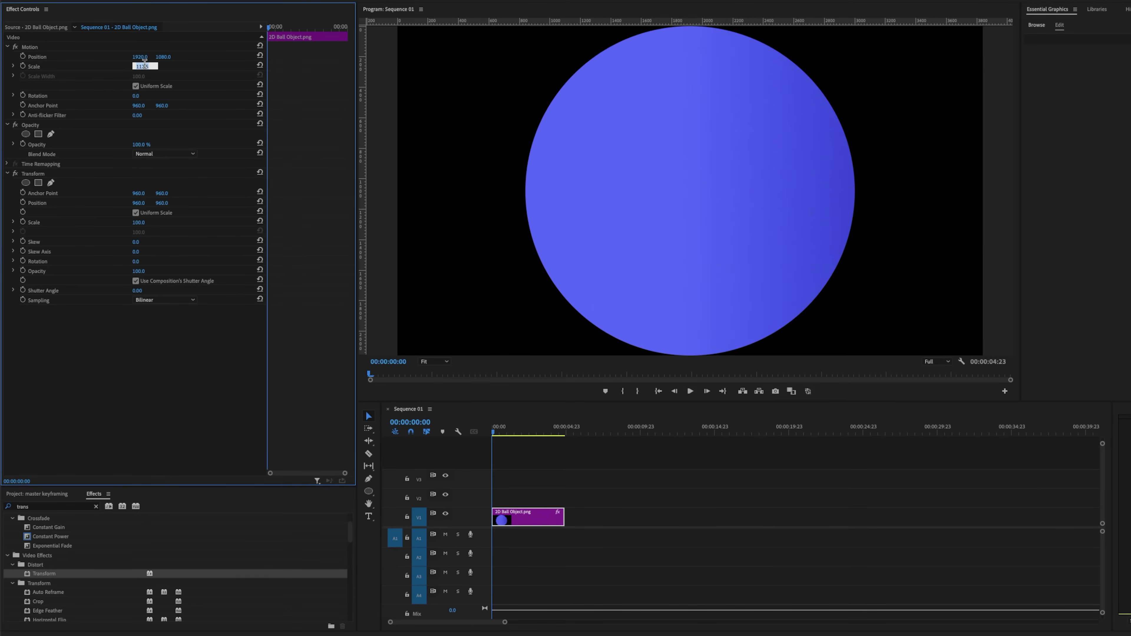
{"action": "key", "text": "Return"}
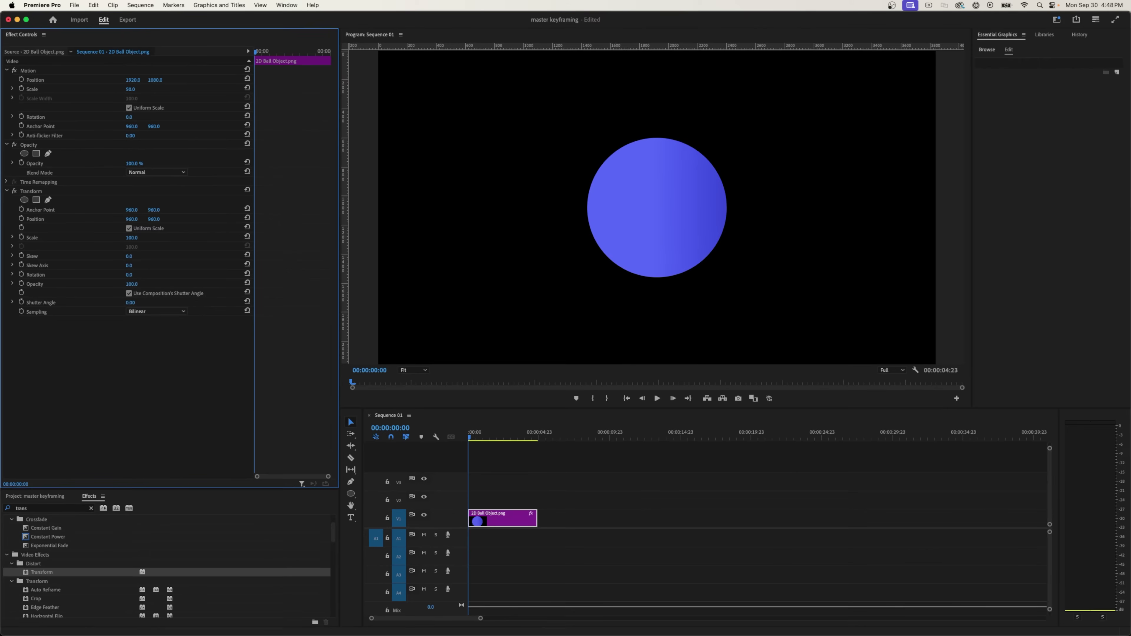
{"action": "key", "text": "Return"}
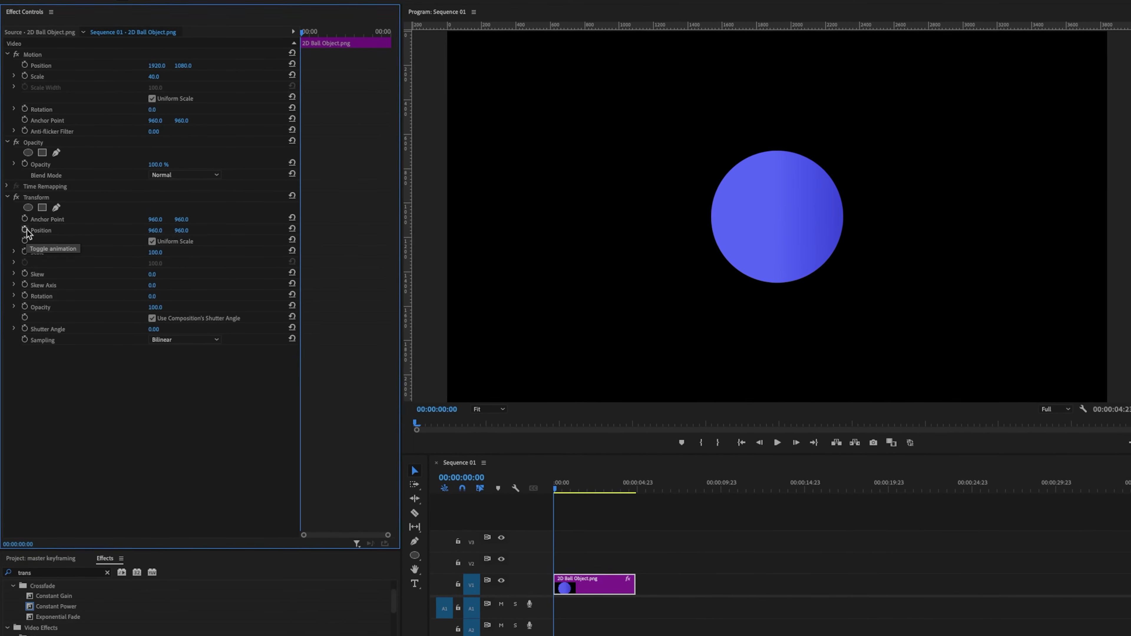
Enable keyframing on Transform Position and add a keyframe at 00:00:04:04
{"action": "left_click", "coordinate": [26, 230]}
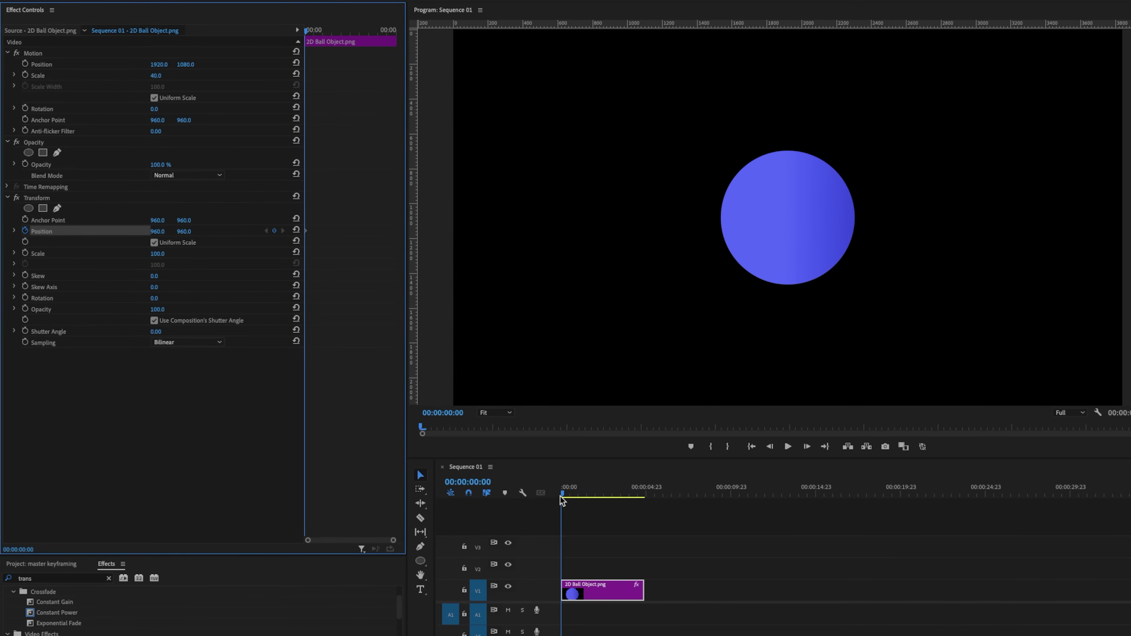
{"action": "left_click_drag", "start_coordinate": [563, 495], "coordinate": [634, 504]}
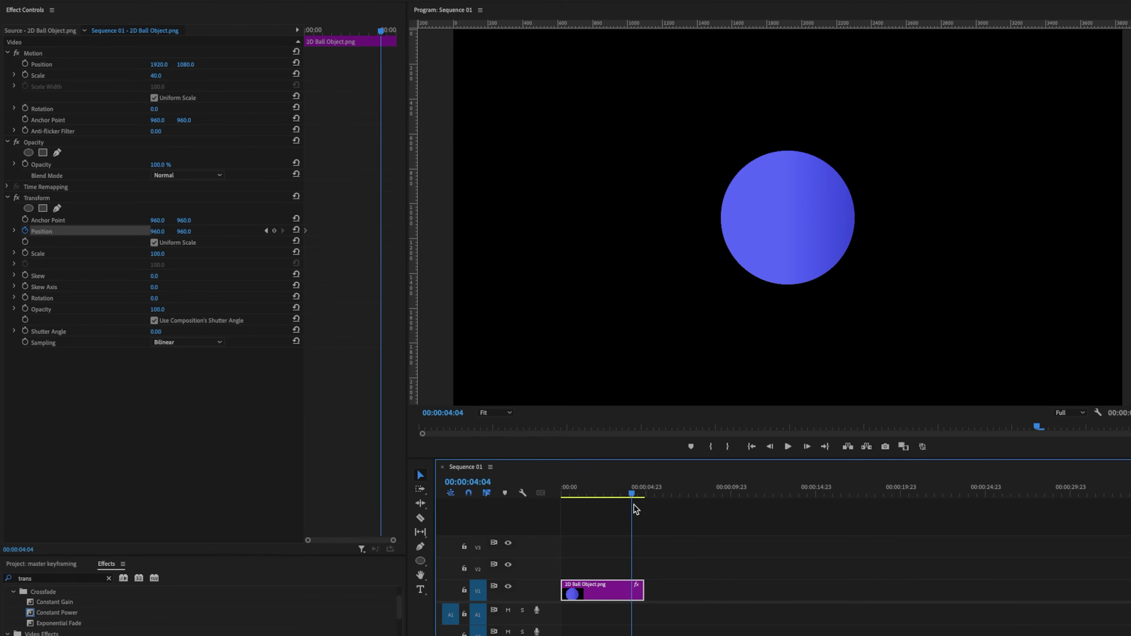
{"action": "left_click", "coordinate": [275, 231]}
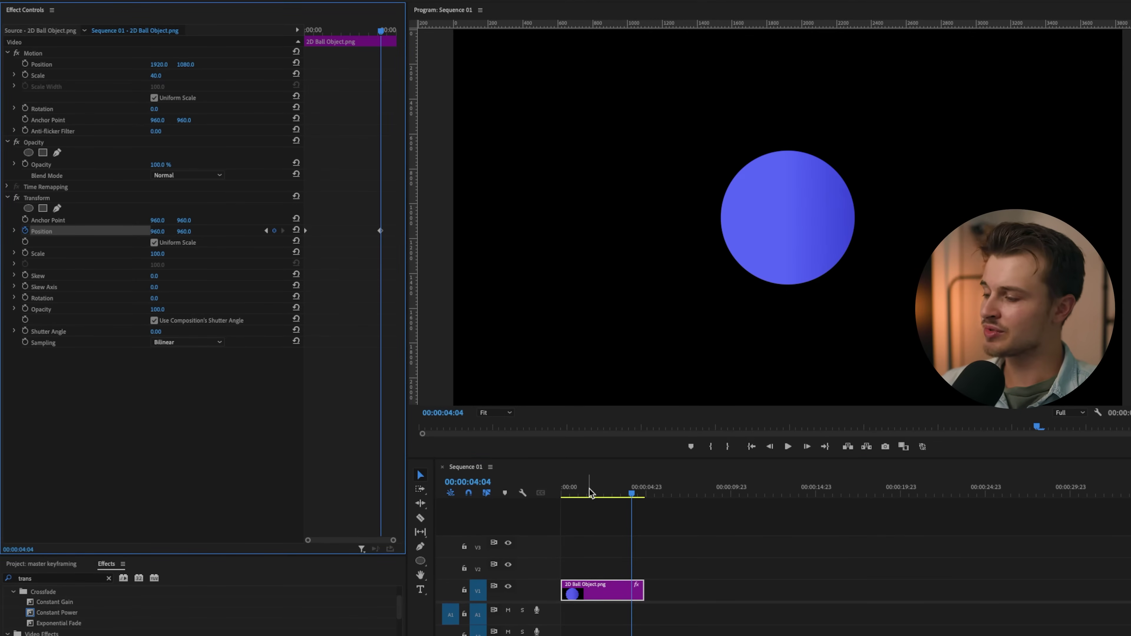
At the sequence start, set Position Y to 4633 so the ball begins below frame, then preview
{"action": "left_click", "coordinate": [512, 477]}
{"action": "key", "text": "Home"}
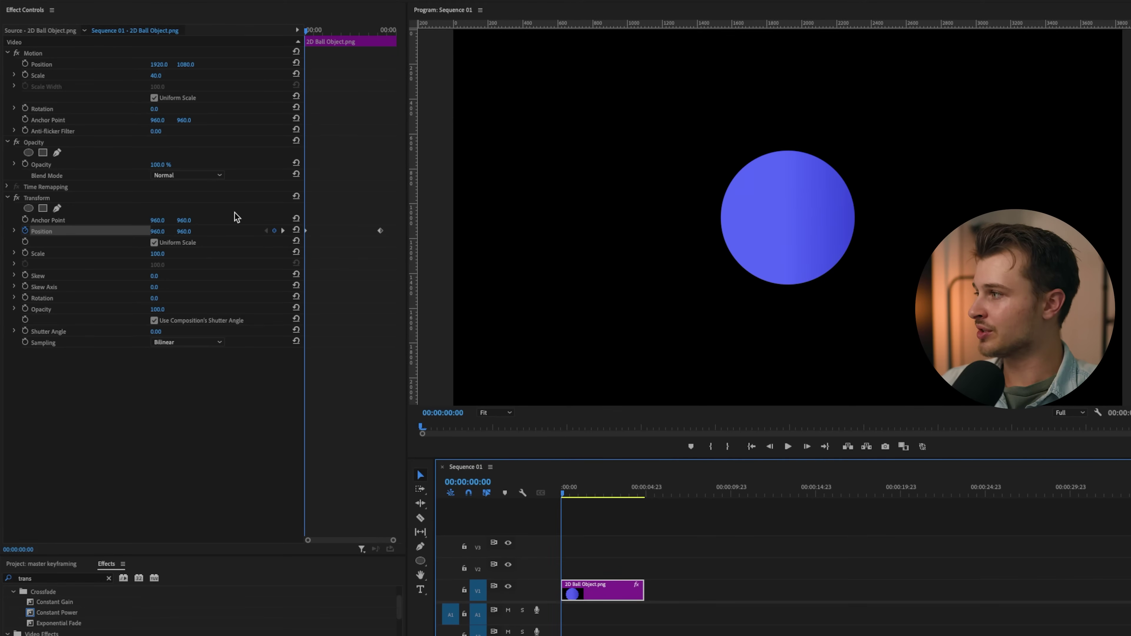
{"action": "left_click", "coordinate": [189, 232]}
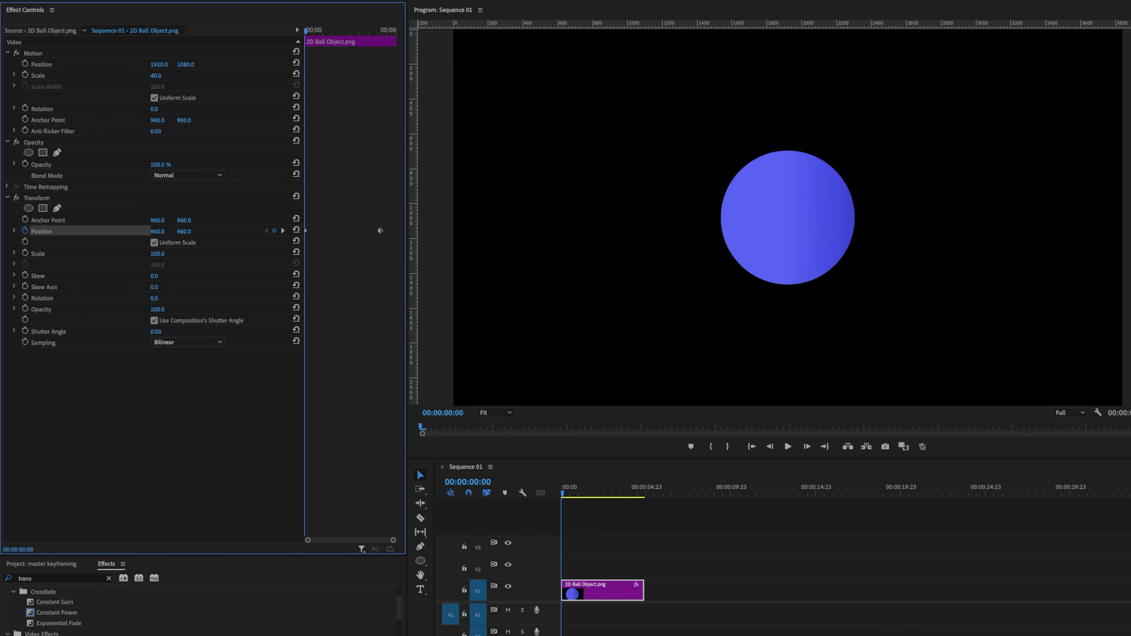
{"action": "left_click_drag", "start_coordinate": [189, 231], "coordinate": [232, 232]}
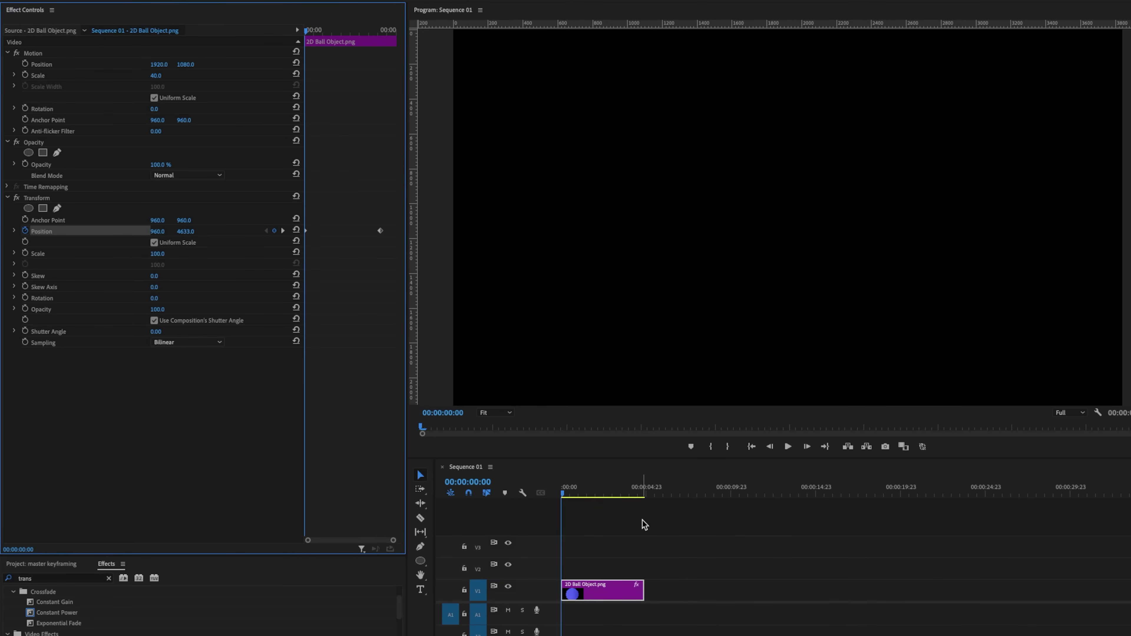
{"action": "key", "text": "space"}
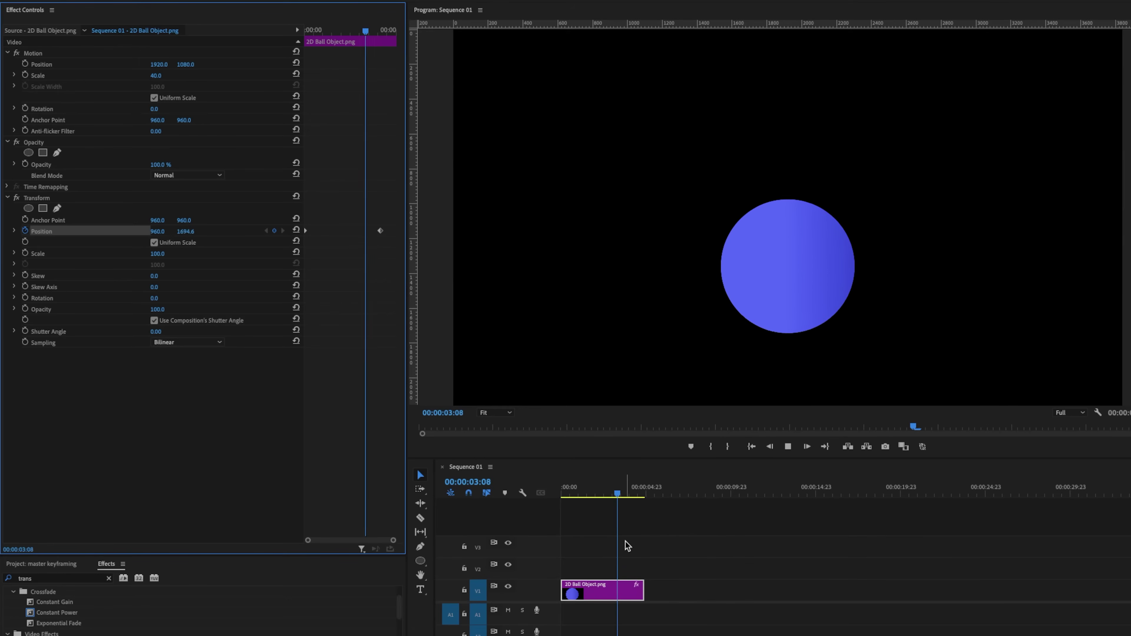
Move the end Position keyframe earlier to about 00:00:01:15 for a faster rise
{"action": "key", "text": "space"}
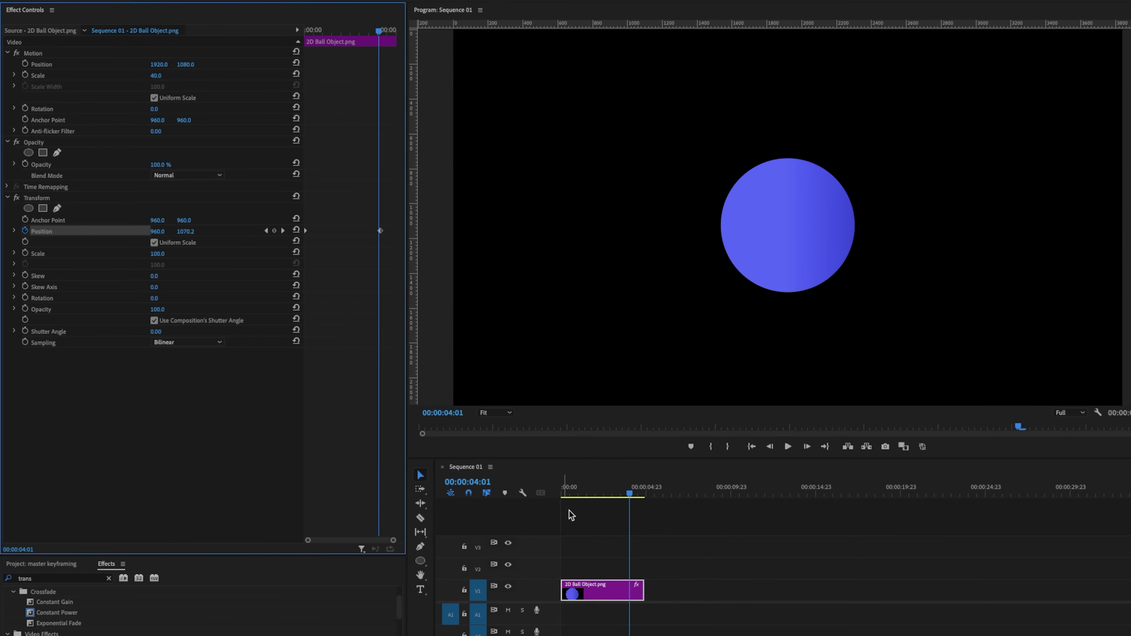
{"action": "left_click", "coordinate": [598, 492]}
{"action": "left_click_drag", "start_coordinate": [379, 231], "coordinate": [339, 232]}
Replay the faster rise from the start several times
{"action": "left_click", "coordinate": [594, 509]}
{"action": "key", "text": "Home"}
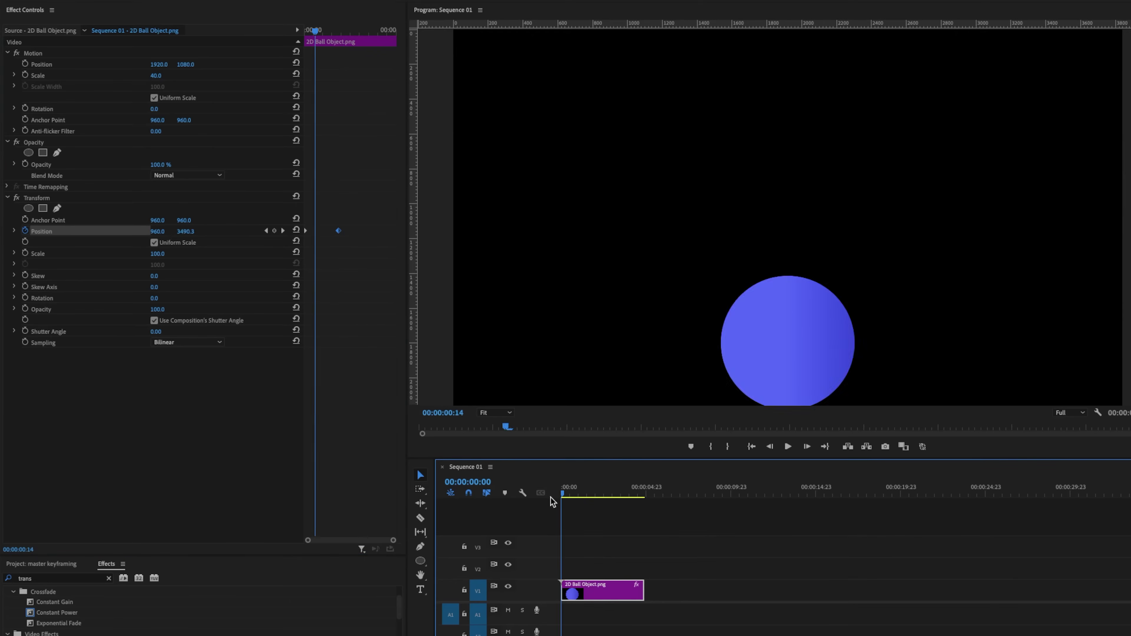
{"action": "key", "text": "space"}
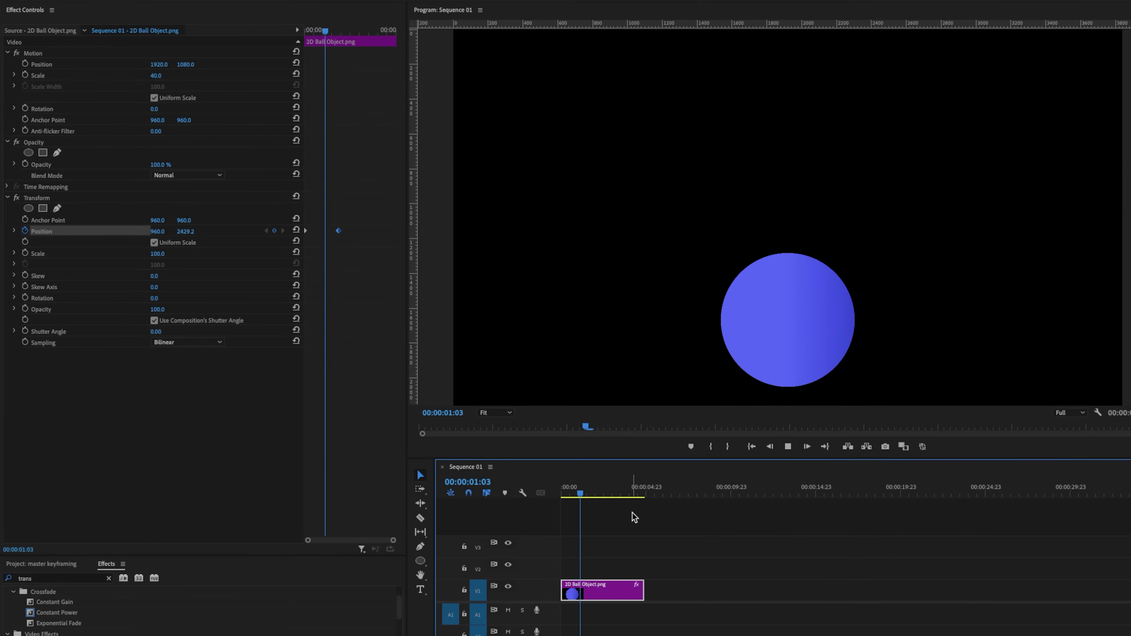
{"action": "key", "text": "Home"}
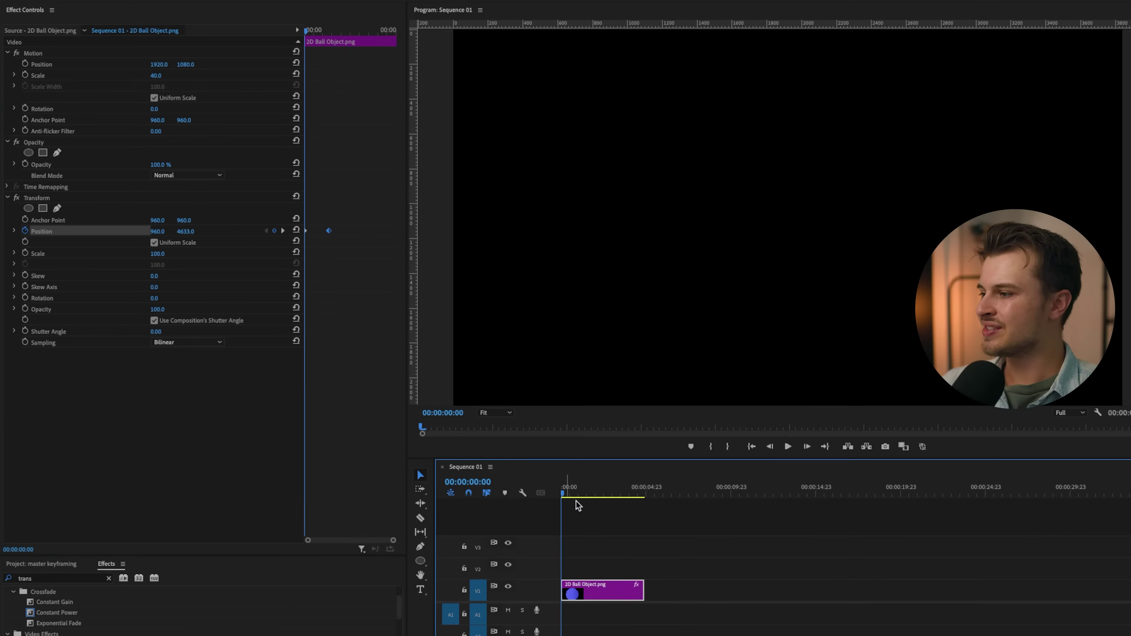
{"action": "key", "text": "space"}
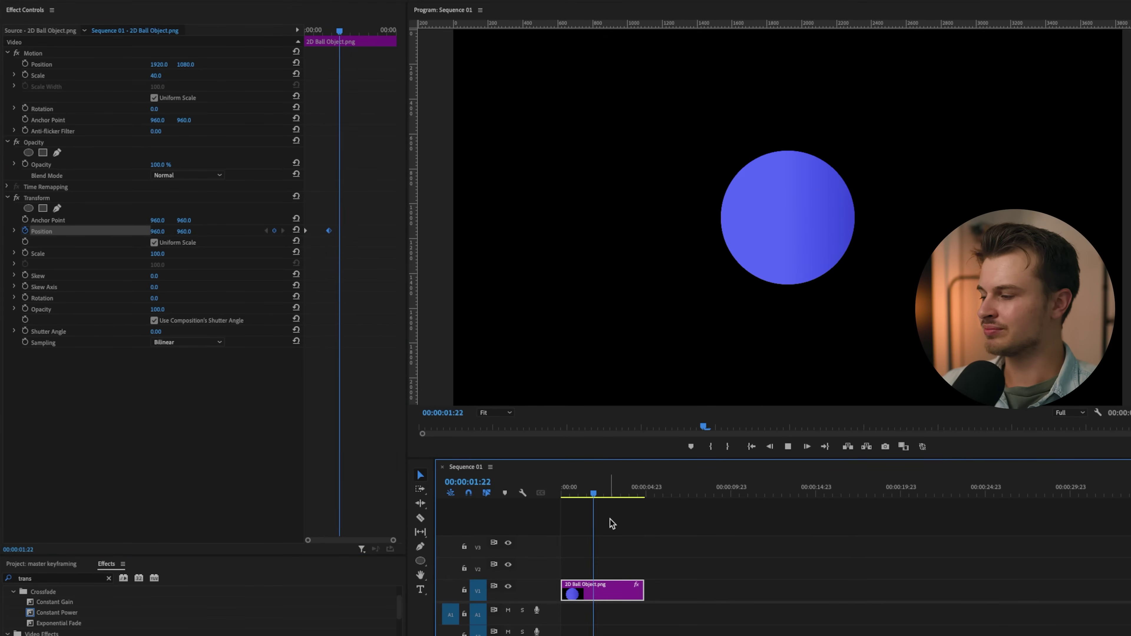
{"action": "key", "text": "Home"}
{"action": "key", "text": "space"}
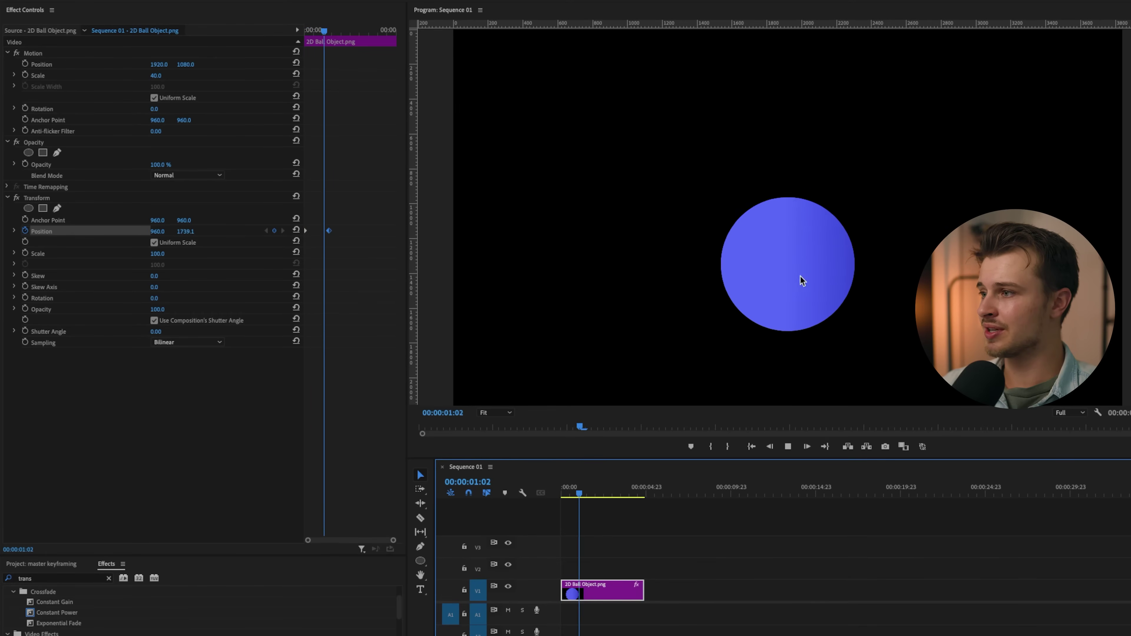
{"action": "key", "text": "space"}
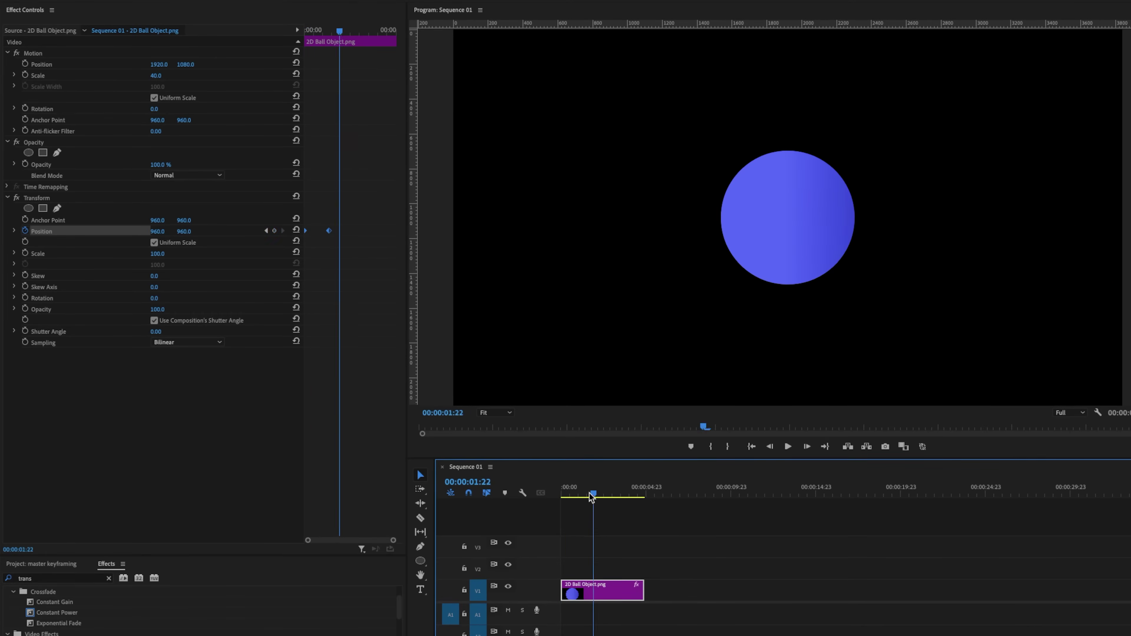
{"action": "key", "text": "Home"}
{"action": "left_click", "coordinate": [617, 517]}
{"action": "key", "text": "space"}
Stop with the ball at centre and select the Transform Position keyframe
{"action": "left_click", "coordinate": [614, 593]}
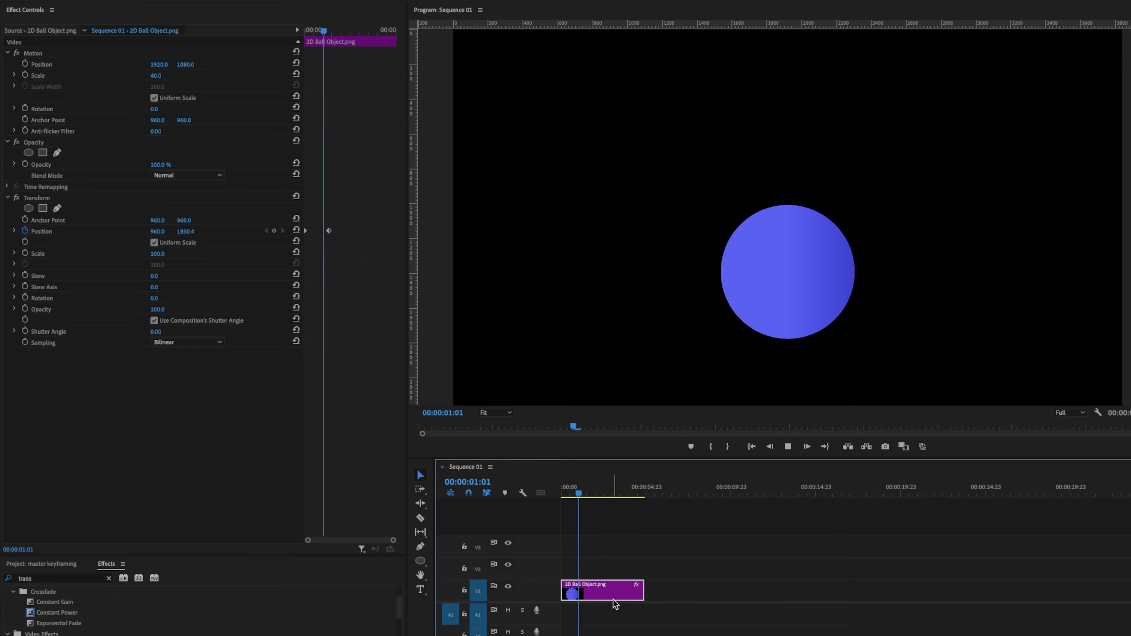
{"action": "key", "text": "space"}
{"action": "left_click", "coordinate": [335, 213]}
{"action": "left_click_drag", "start_coordinate": [336, 213], "coordinate": [272, 256]}
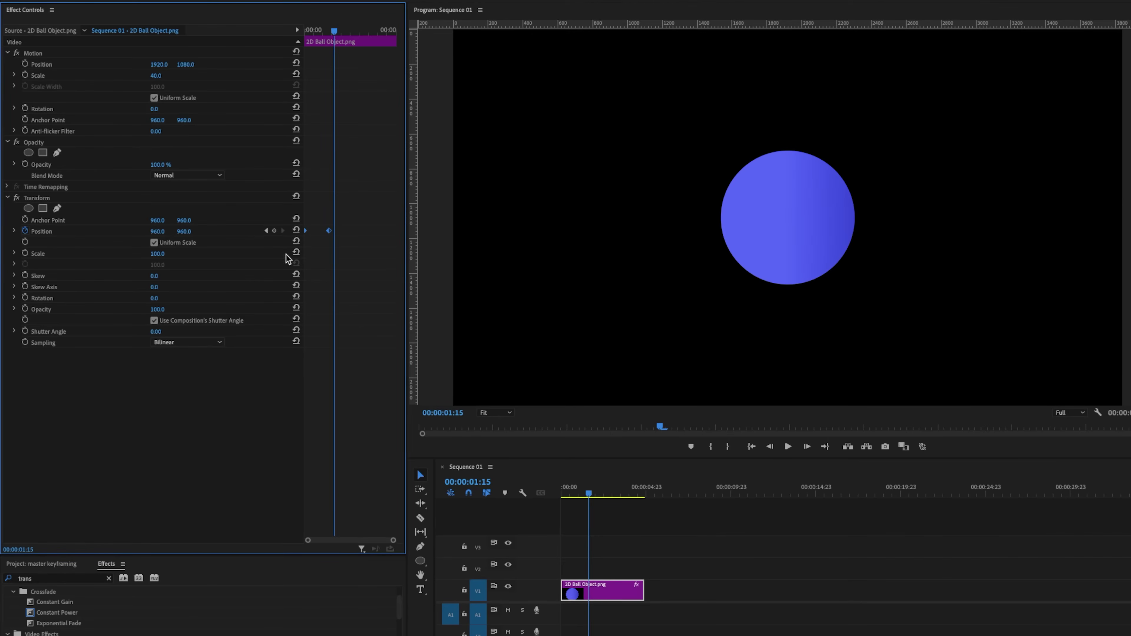
Give the end Position keyframe Ease In and Ease Out, and expand its velocity graph
{"action": "right_click", "coordinate": [331, 239]}
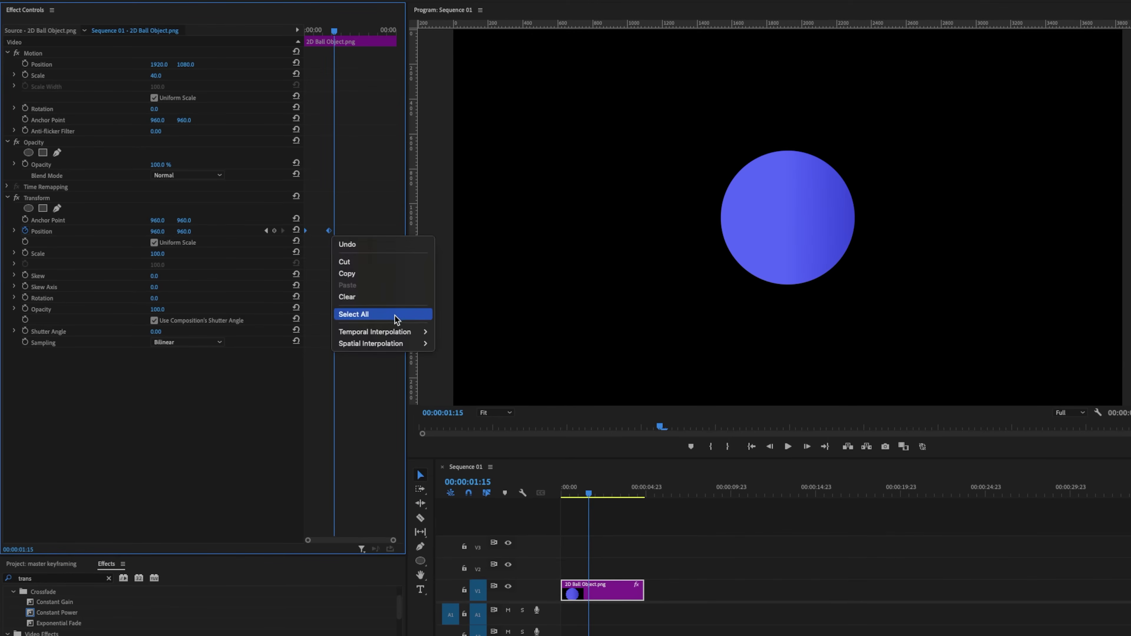
{"action": "mouse_move", "coordinate": [403, 338]}
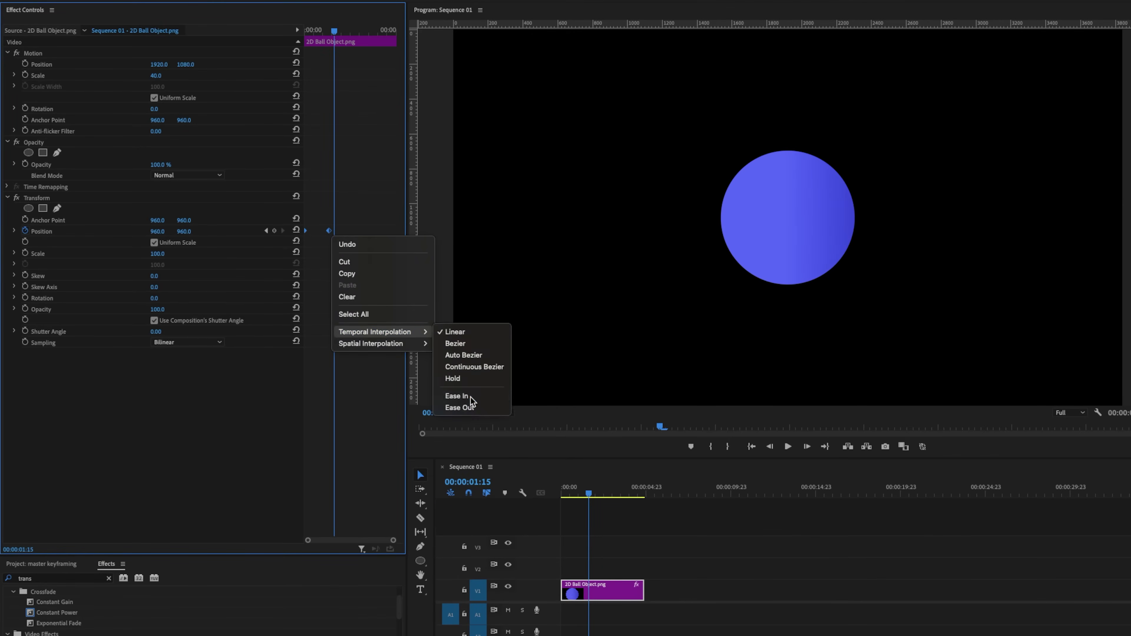
{"action": "left_click", "coordinate": [457, 395]}
{"action": "right_click", "coordinate": [331, 231]}
{"action": "mouse_move", "coordinate": [406, 329]}
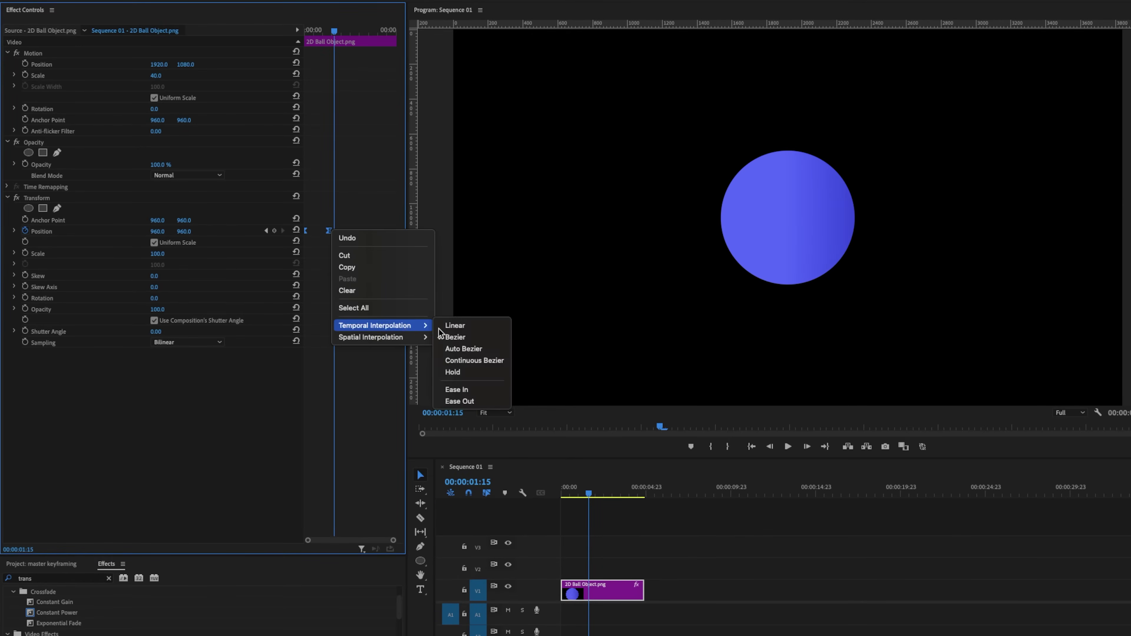
{"action": "left_click", "coordinate": [472, 402]}
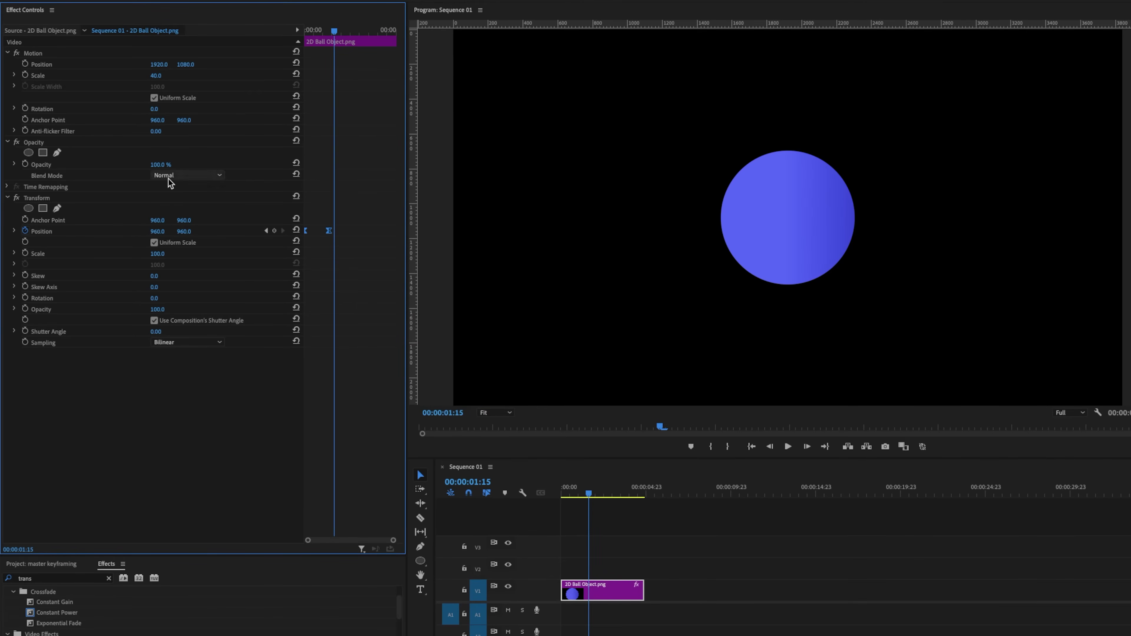
{"action": "left_click", "coordinate": [13, 232]}
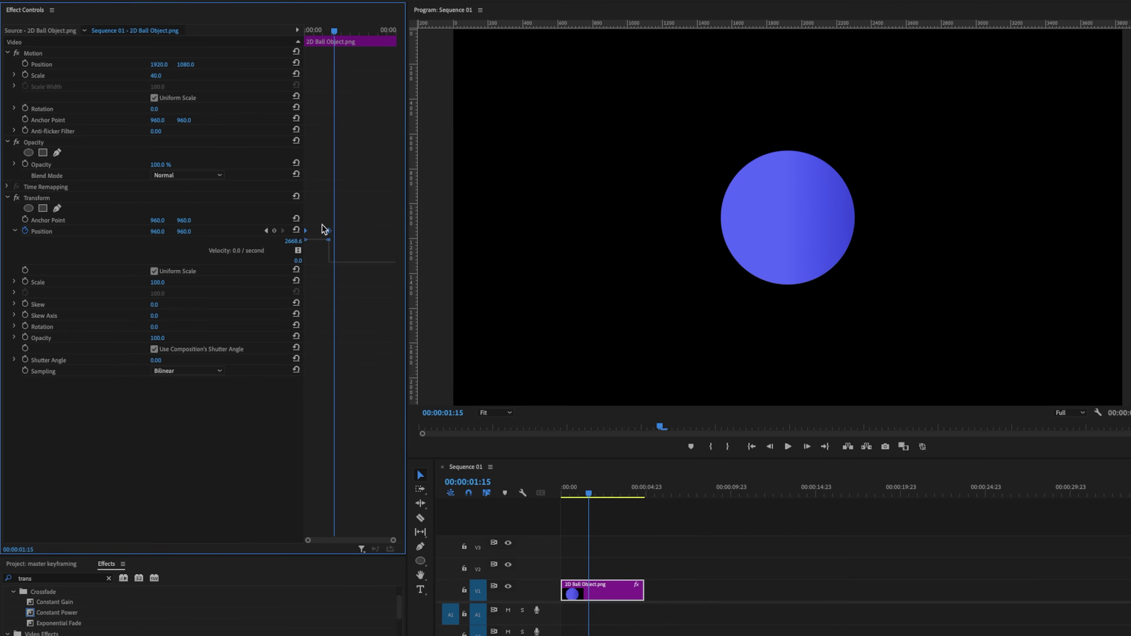
Apply Ease In and Ease Out to both Position keyframes and preview the eased rise
{"action": "left_click_drag", "start_coordinate": [324, 50], "coordinate": [247, 39]}
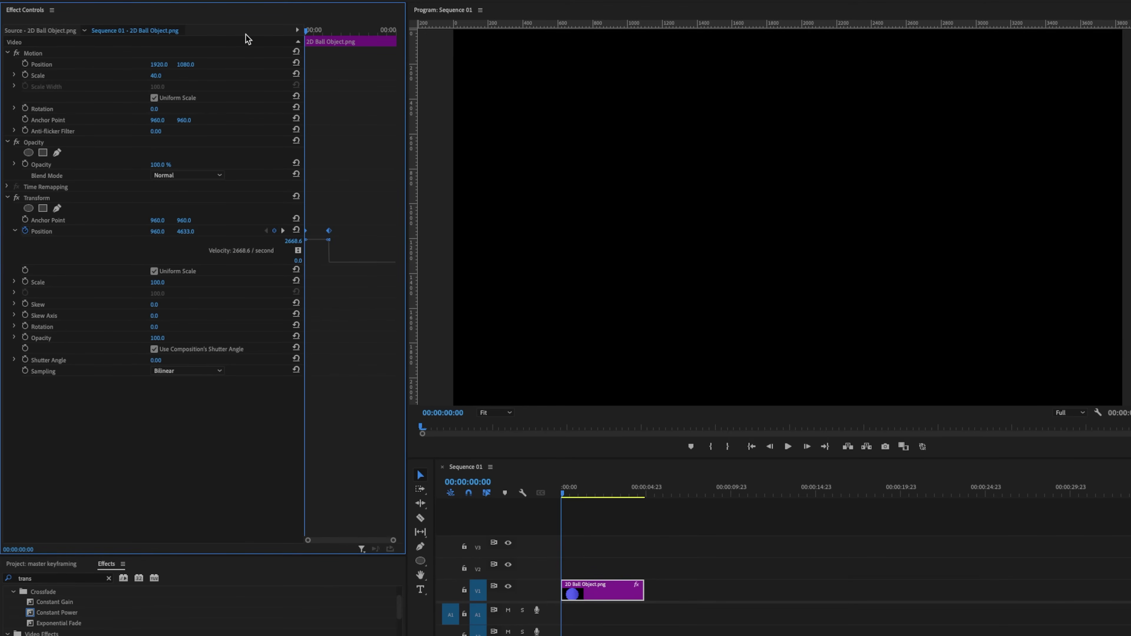
{"action": "key", "text": "equal"}
{"action": "right_click", "coordinate": [355, 232]}
{"action": "mouse_move", "coordinate": [401, 328]}
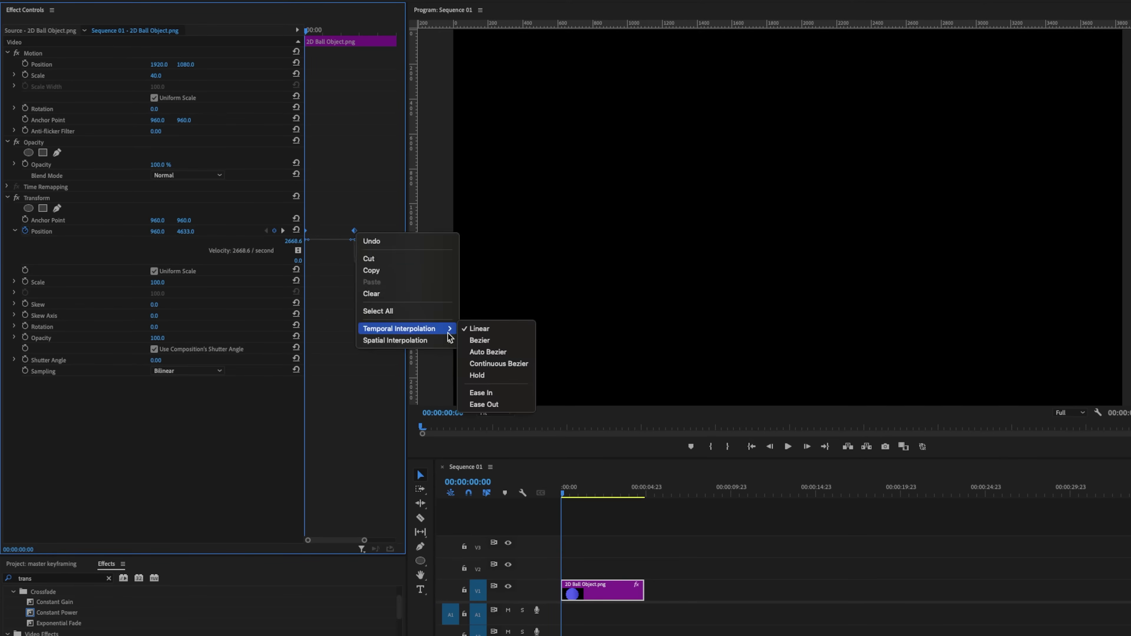
{"action": "left_click", "coordinate": [485, 395]}
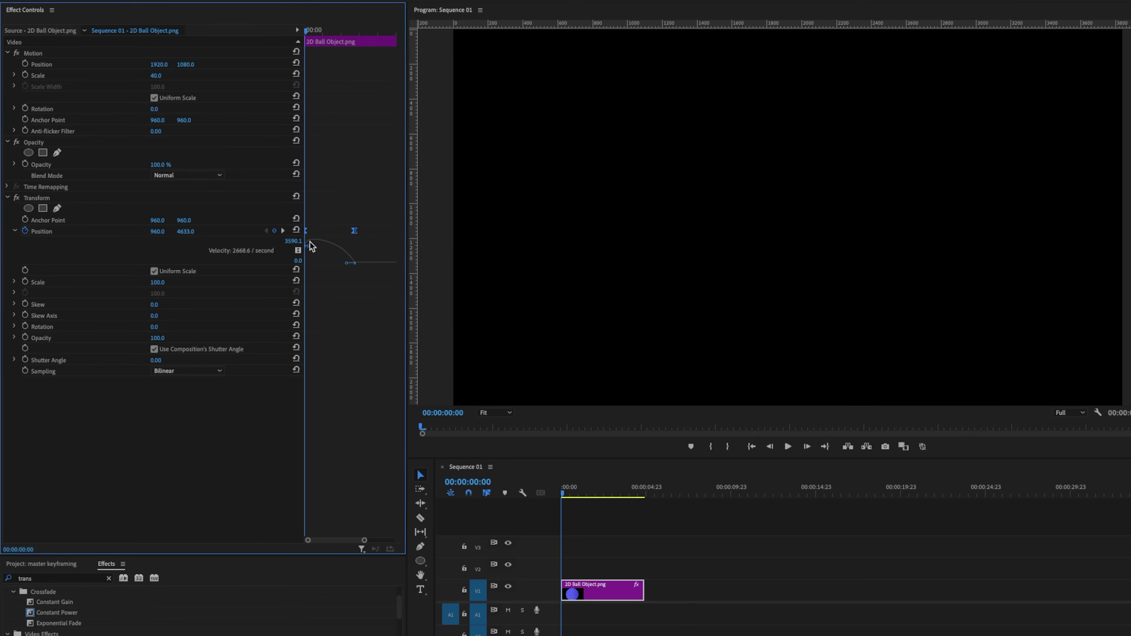
{"action": "right_click", "coordinate": [354, 232]}
{"action": "mouse_move", "coordinate": [423, 332]}
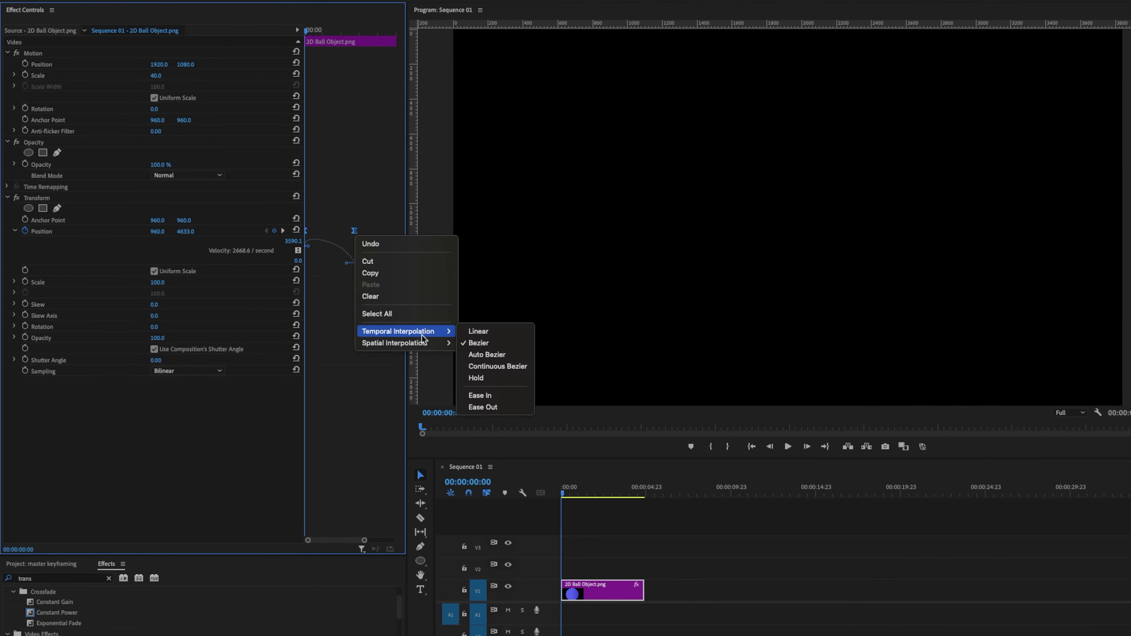
{"action": "left_click", "coordinate": [505, 407]}
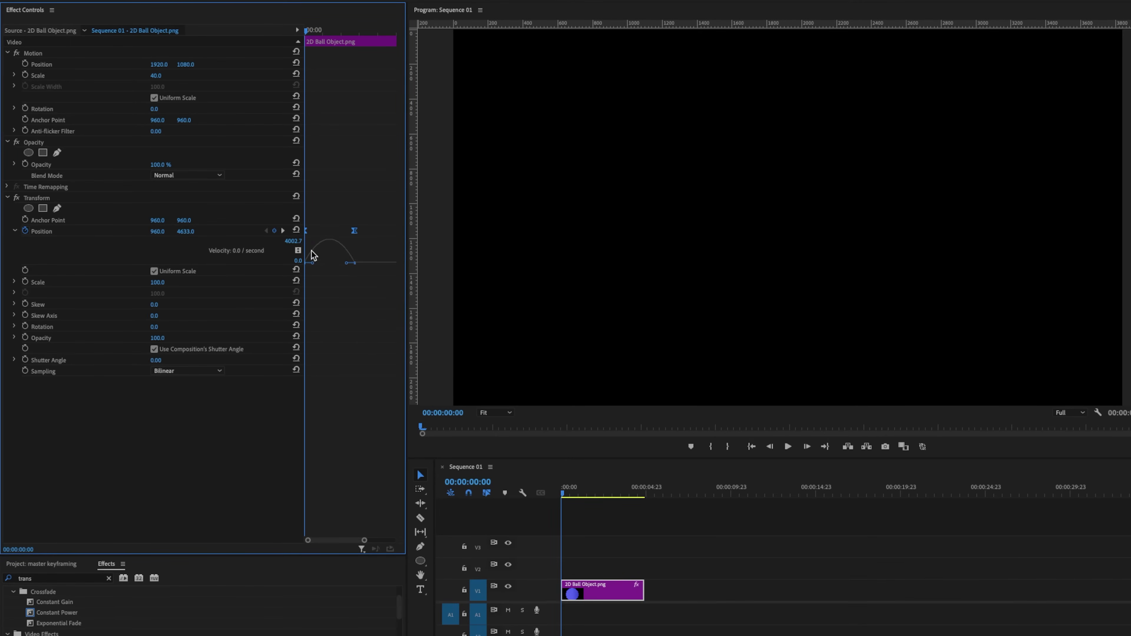
{"action": "key", "text": "space"}
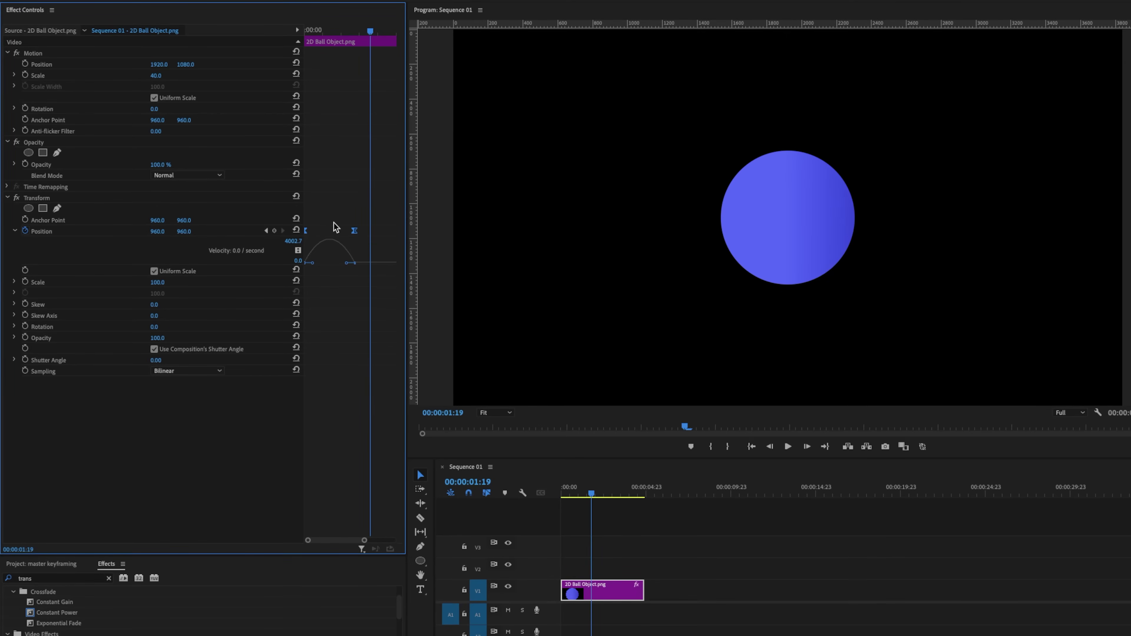
{"action": "left_click", "coordinate": [338, 211]}
Drag the velocity Bézier handles to create a sharp early speed peak, then preview
{"action": "left_click_drag", "start_coordinate": [349, 267], "coordinate": [311, 242]}
{"action": "left_click_drag", "start_coordinate": [314, 268], "coordinate": [328, 277]}
{"action": "key", "text": "Home"}
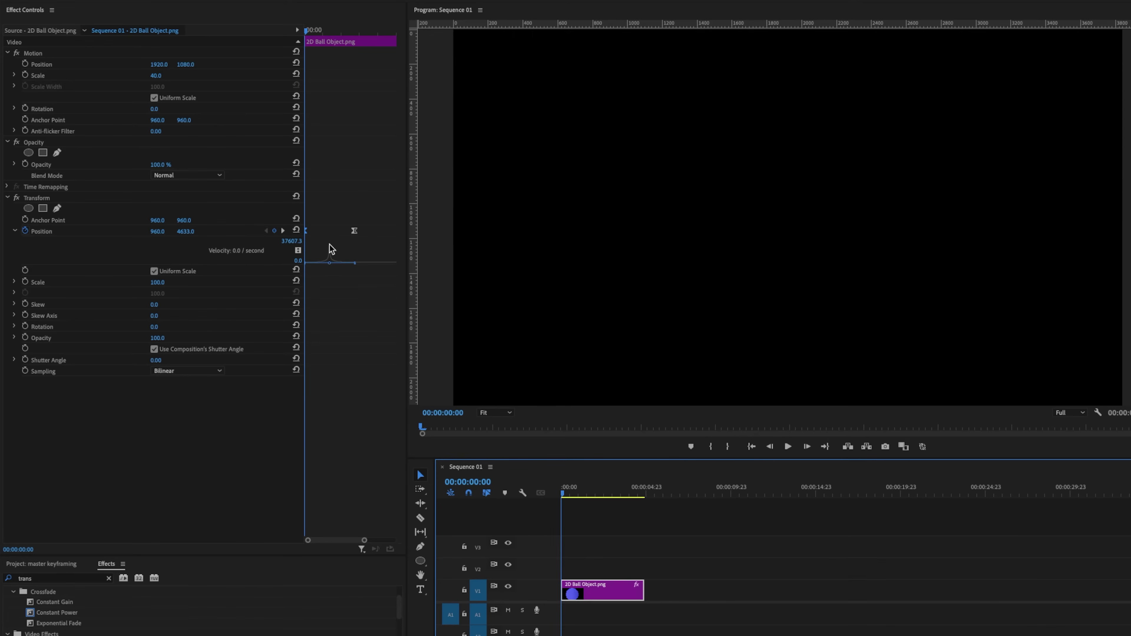
{"action": "left_click", "coordinate": [365, 309]}
{"action": "key", "text": "space"}
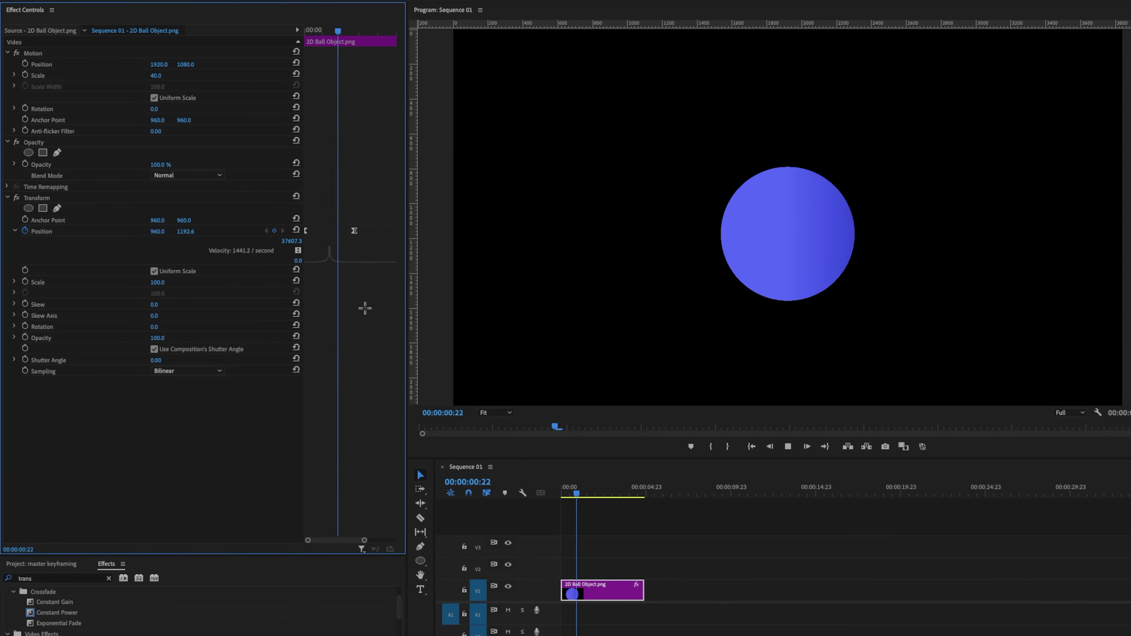
{"action": "left_click", "coordinate": [593, 475]}
{"action": "key", "text": "Home"}
Widen the speed peak for a gentler launch and replay the motion
{"action": "left_click", "coordinate": [306, 231]}
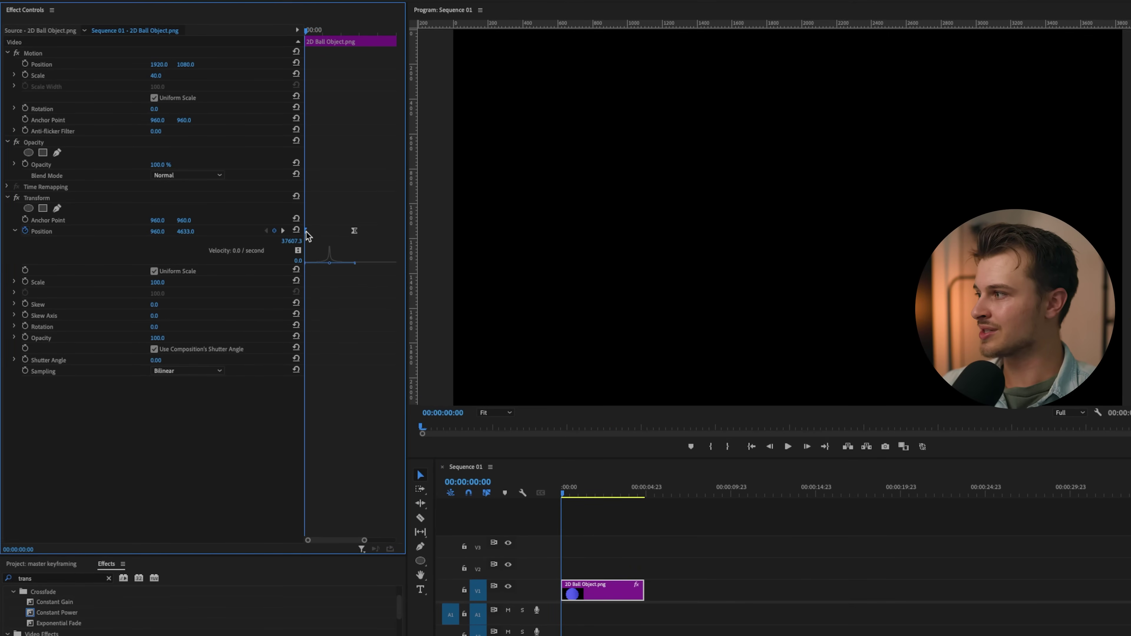
{"action": "left_click_drag", "start_coordinate": [329, 266], "coordinate": [337, 266]}
{"action": "key", "text": "space"}
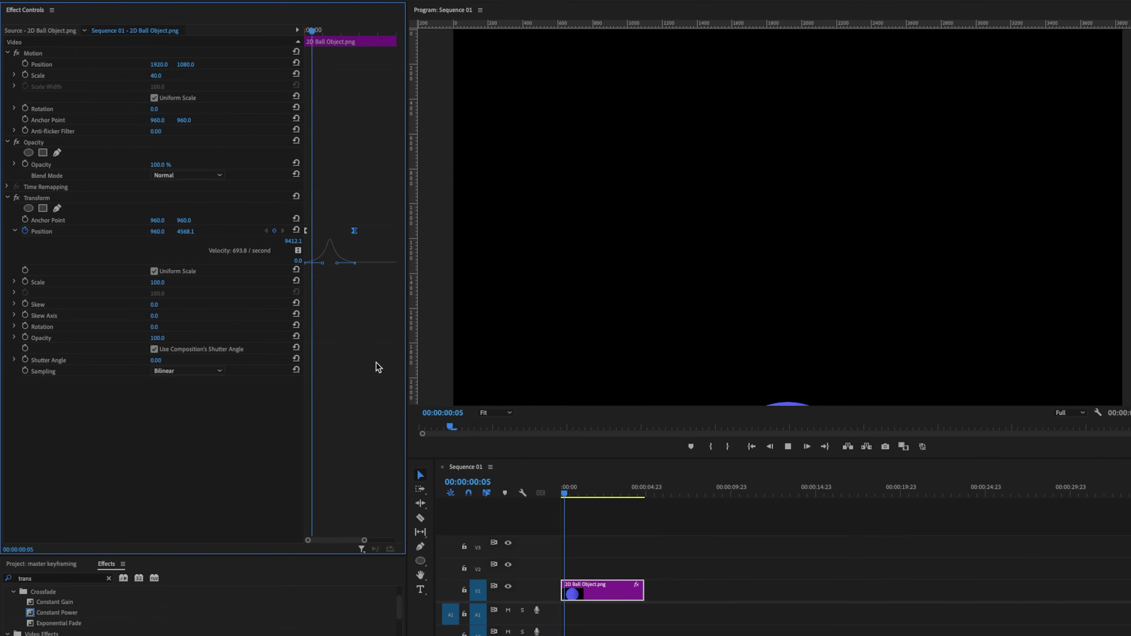
{"action": "key", "text": "space"}
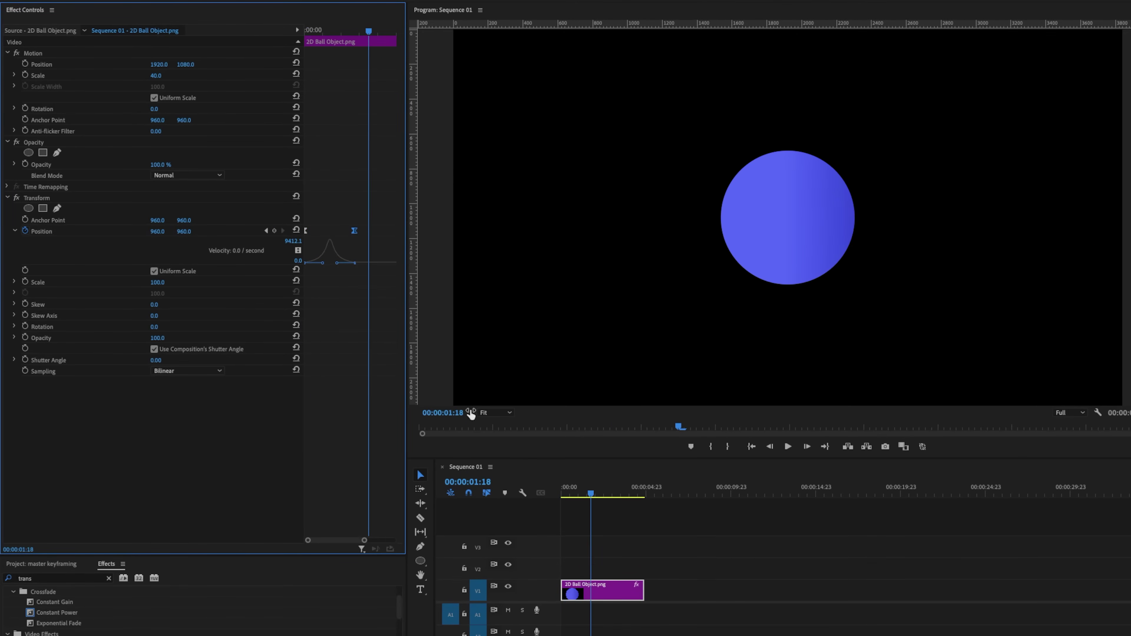
{"action": "left_click", "coordinate": [591, 496]}
{"action": "key", "text": "Home"}
{"action": "key", "text": "space"}
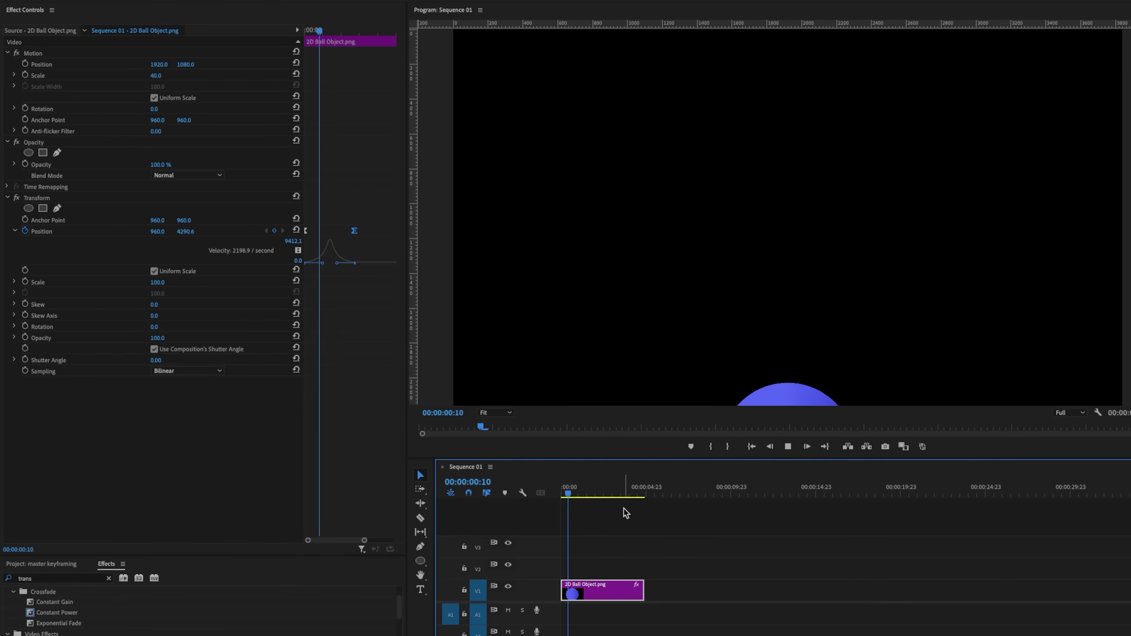
{"action": "key", "text": "space"}
{"action": "left_click", "coordinate": [405, 414]}
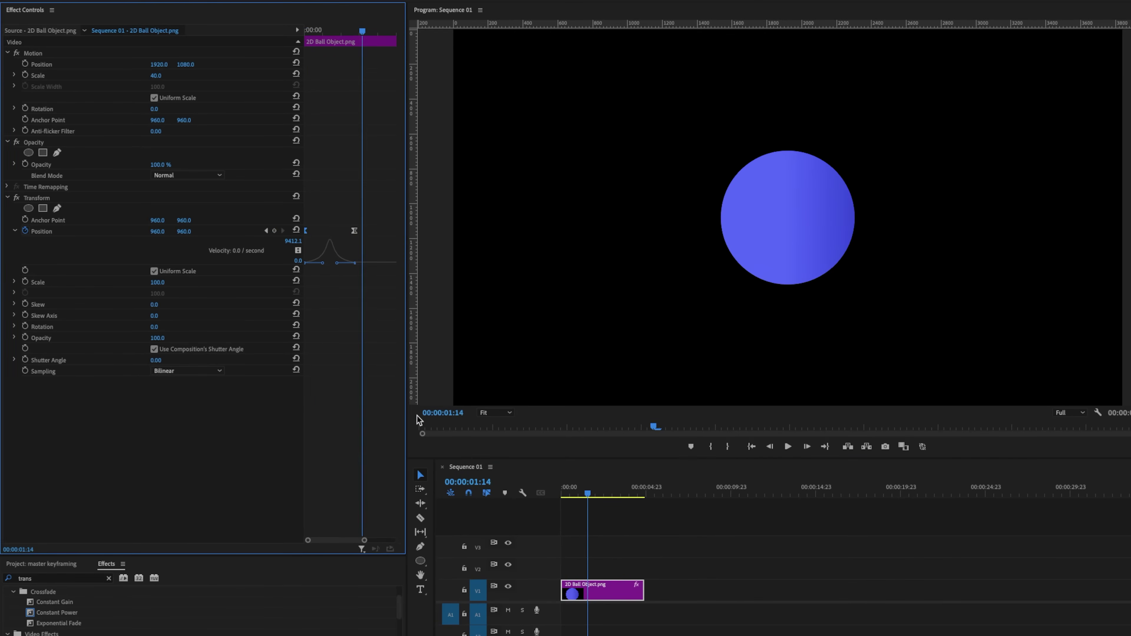
Shift the speed peak earlier on the velocity curve and preview
{"action": "left_click_drag", "start_coordinate": [575, 496], "coordinate": [505, 496]}
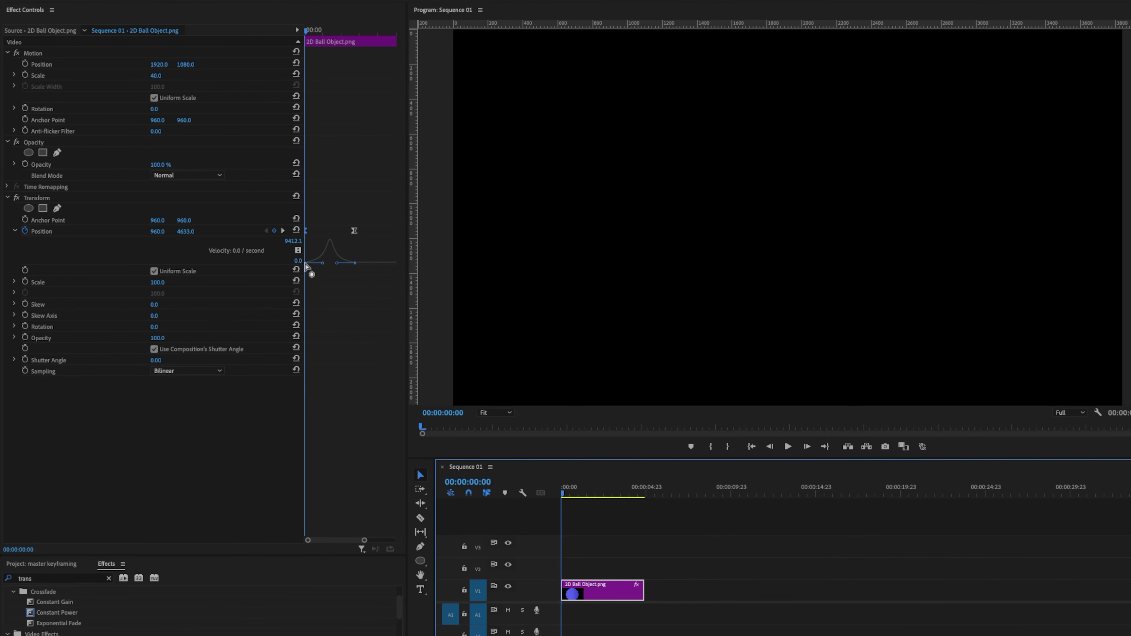
{"action": "left_click_drag", "start_coordinate": [320, 263], "coordinate": [311, 232]}
{"action": "key", "text": "space"}
{"action": "left_click", "coordinate": [513, 495]}
{"action": "key", "text": "space"}
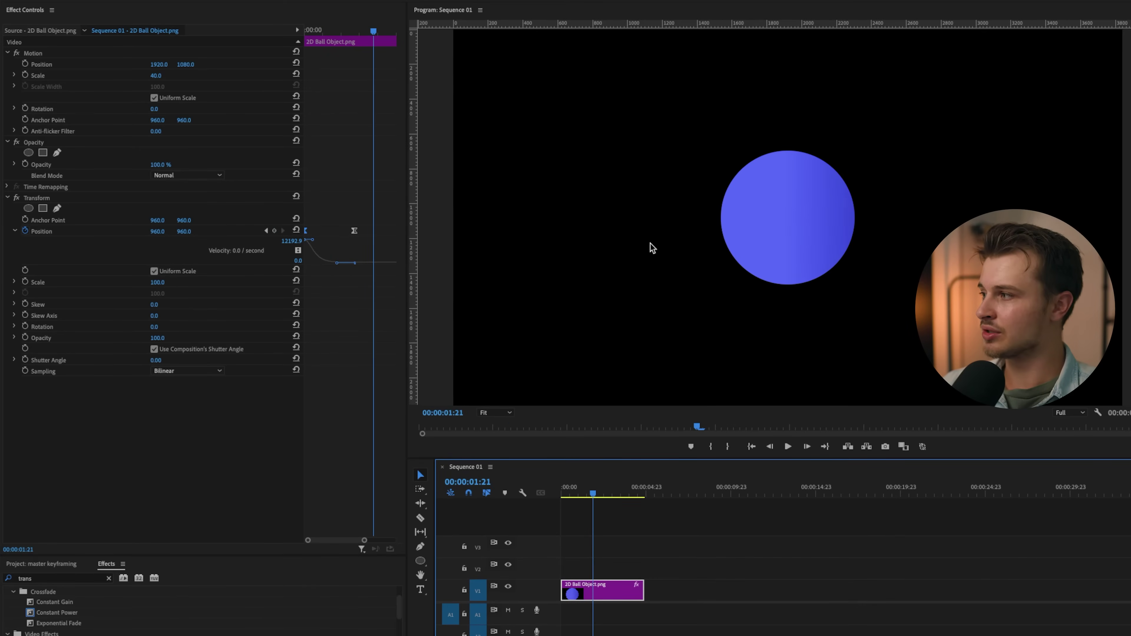
Move the end Position keyframe to 00:00:01:21 and replay the retimed rise
{"action": "left_click_drag", "start_coordinate": [355, 234], "coordinate": [344, 265]}
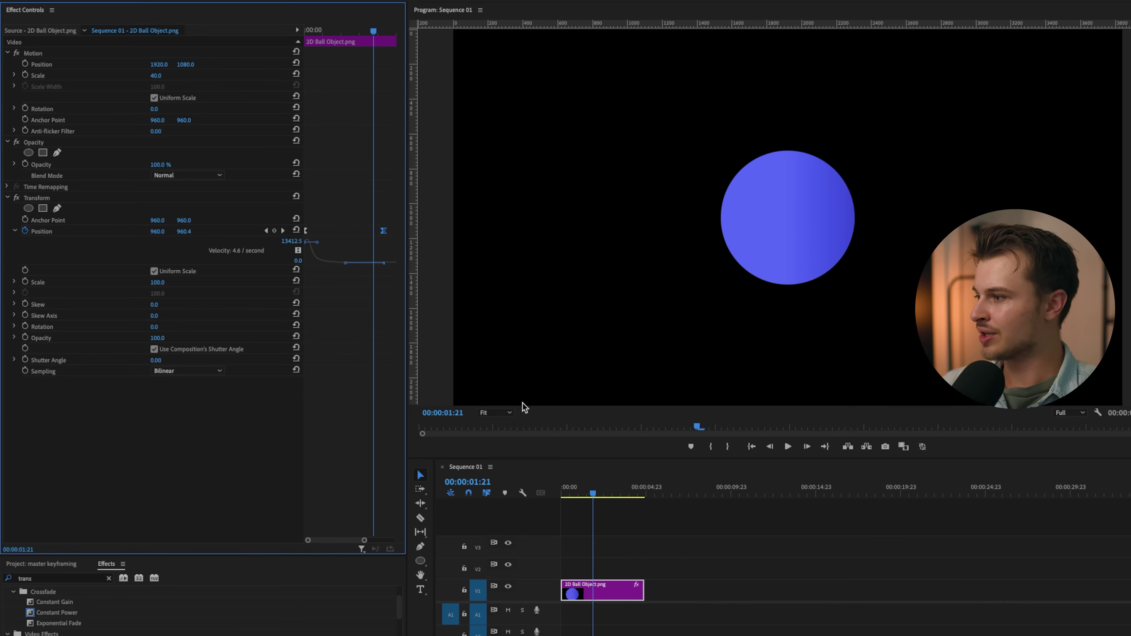
{"action": "left_click_drag", "start_coordinate": [592, 490], "coordinate": [522, 497]}
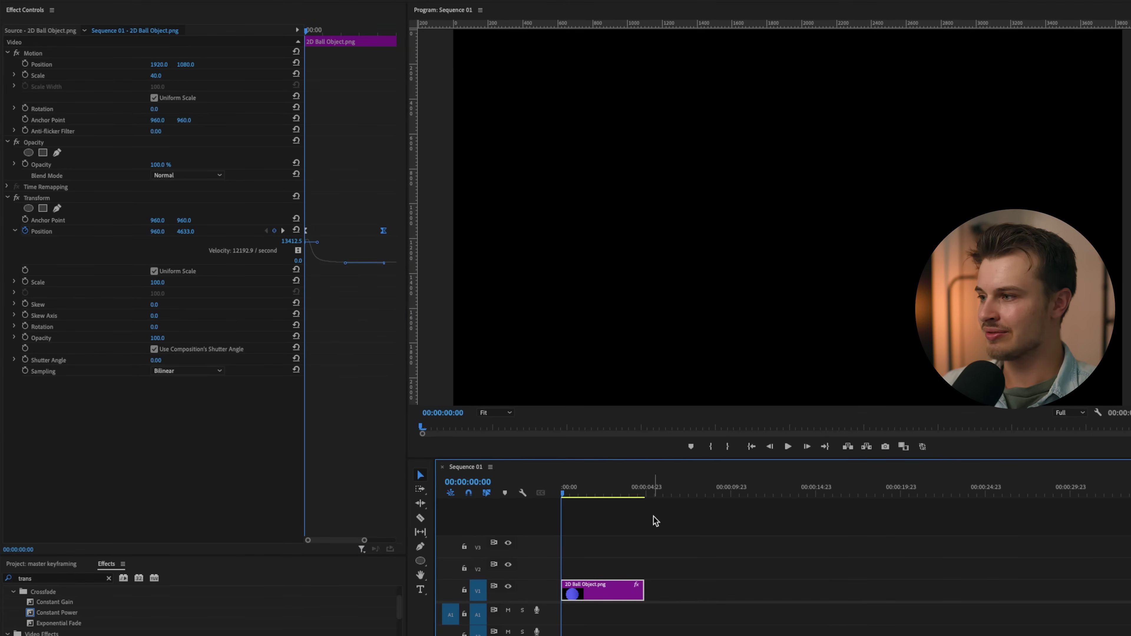
{"action": "key", "text": "space"}
{"action": "key", "text": "space"}
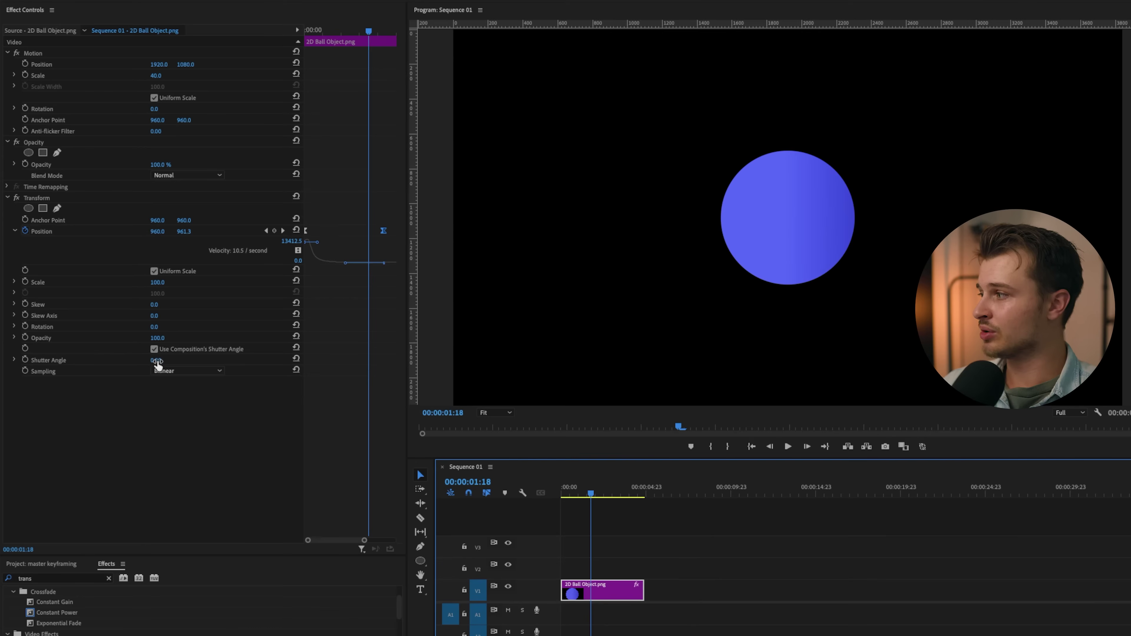
Set Transform Shutter Angle to 360, compare frame-by-frame against 0, keep 360, and preview
{"action": "left_click_drag", "start_coordinate": [157, 363], "coordinate": [202, 363]}
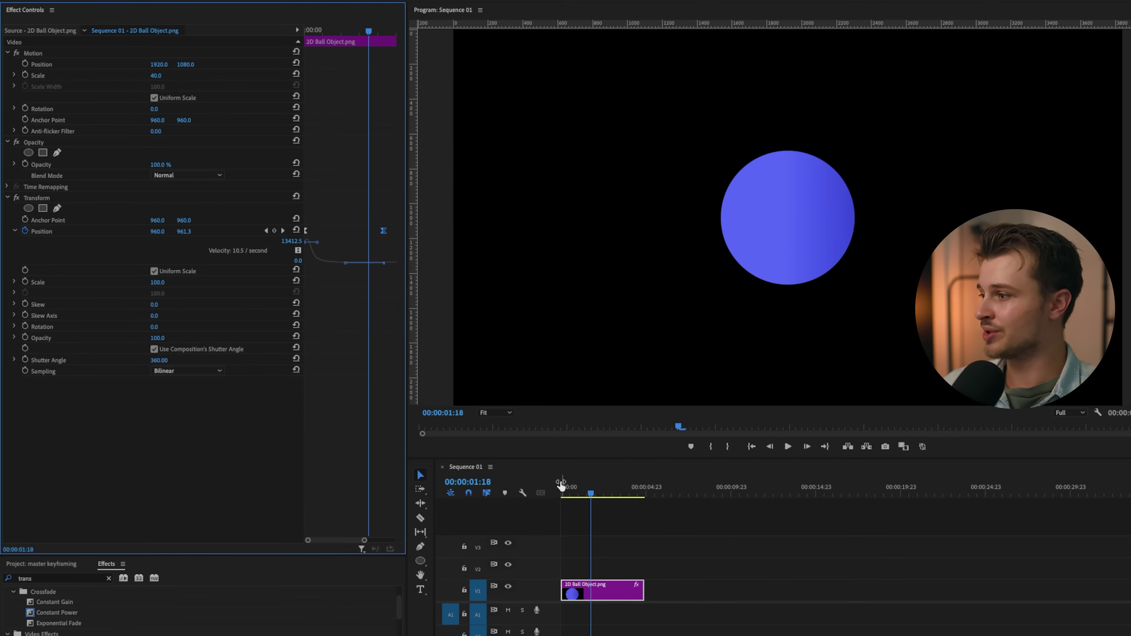
{"action": "left_click", "coordinate": [562, 487]}
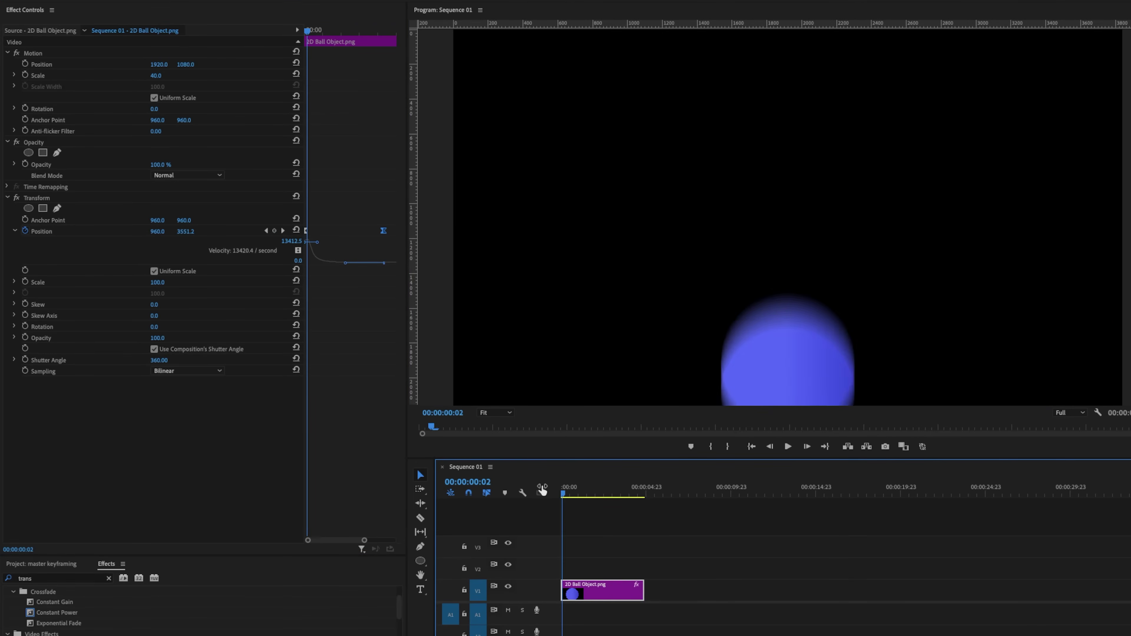
{"action": "key", "text": "Right"}
{"action": "key", "text": "Right"}
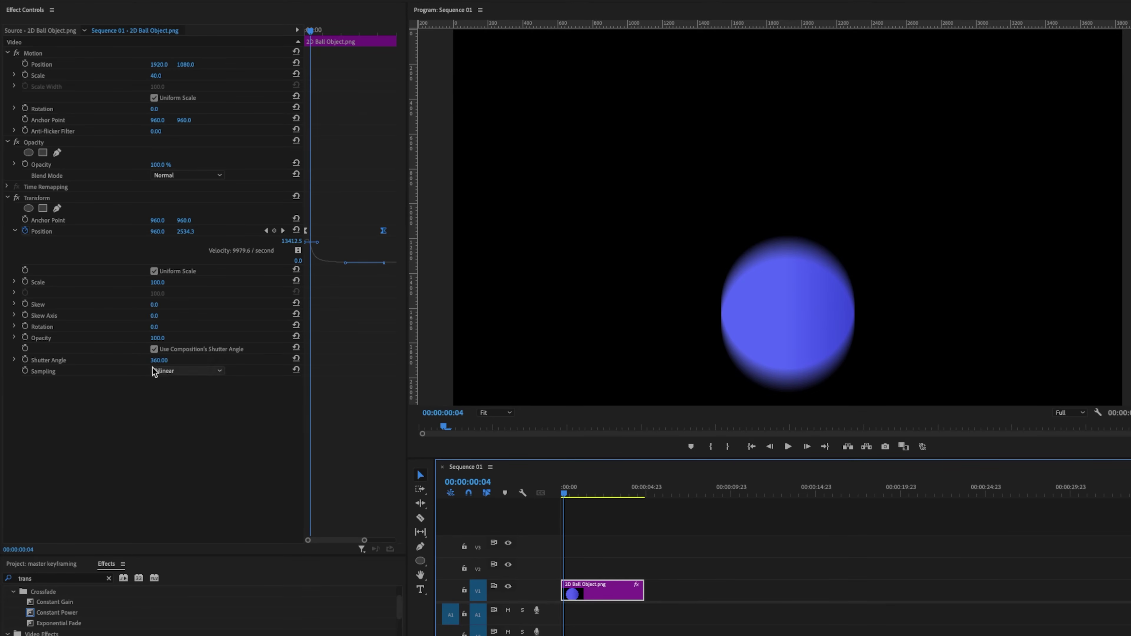
{"action": "left_click_drag", "start_coordinate": [159, 361], "coordinate": [165, 361]}
{"action": "key", "text": "ctrl+z"}
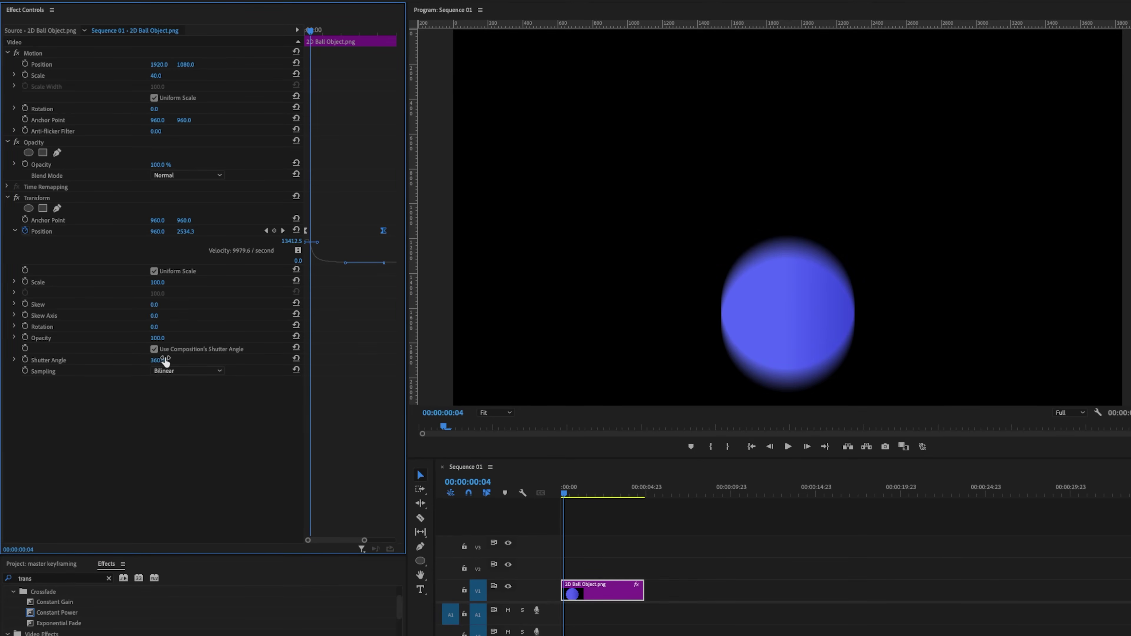
{"action": "left_click", "coordinate": [597, 528]}
{"action": "key", "text": "space"}
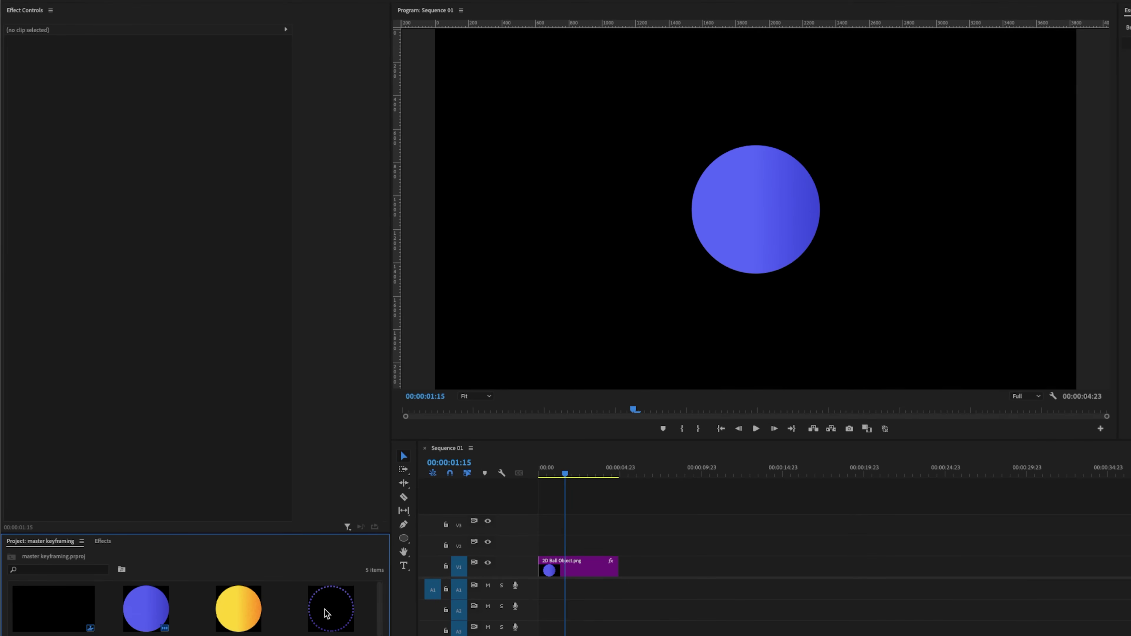
Place the 2D Dotted Circle clip above the ball clip and scale it to 49.5
{"action": "left_click_drag", "start_coordinate": [328, 615], "coordinate": [572, 550]}
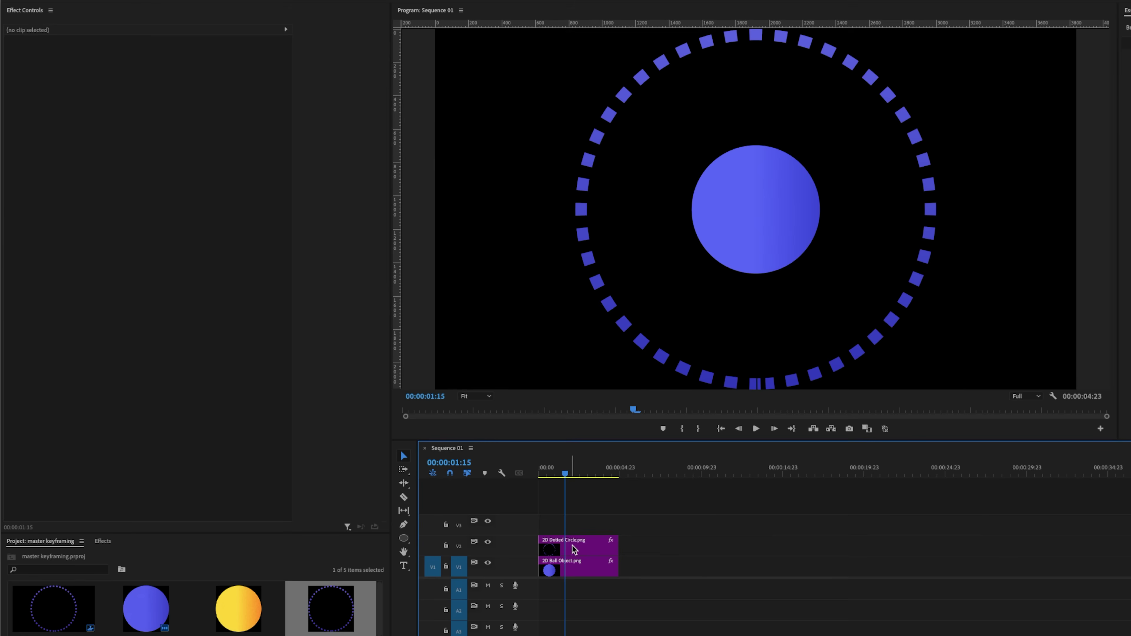
{"action": "left_click", "coordinate": [572, 550]}
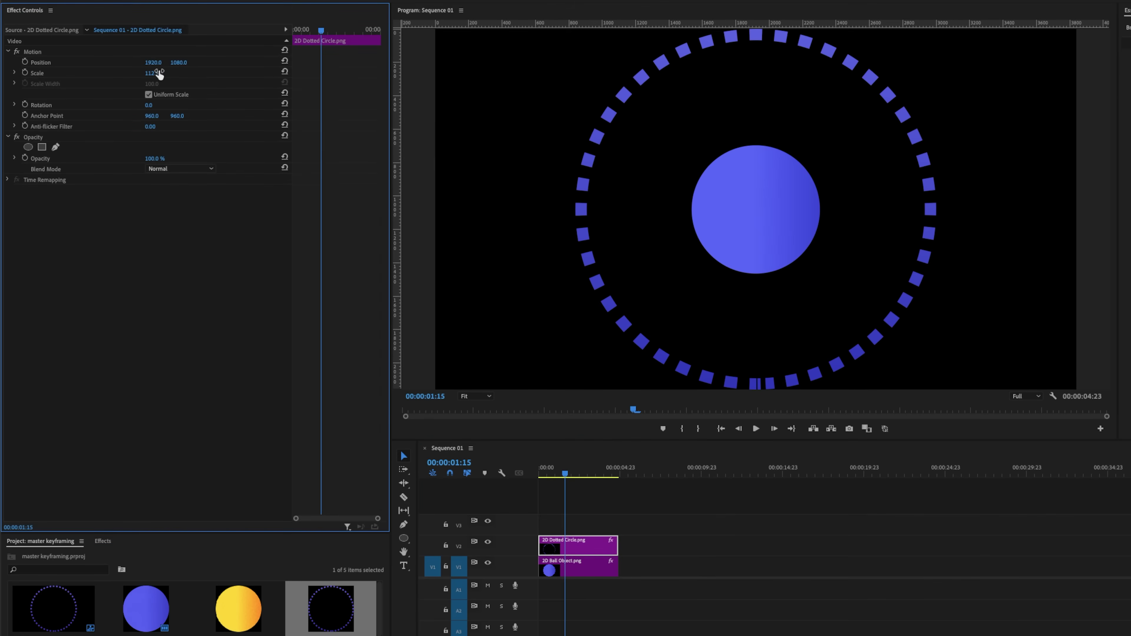
{"action": "left_click_drag", "start_coordinate": [159, 74], "coordinate": [131, 74]}
Apply the Transform effect to the dotted circle clip and preview from the start
{"action": "left_click", "coordinate": [577, 475]}
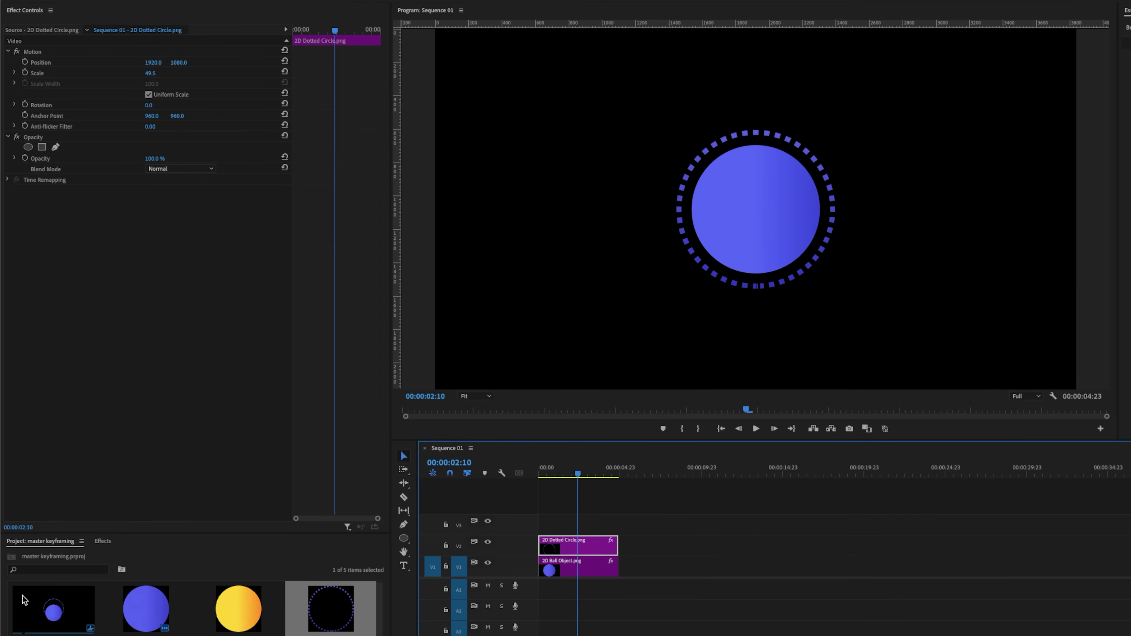
{"action": "left_click", "coordinate": [103, 541]}
{"action": "left_click_drag", "start_coordinate": [58, 630], "coordinate": [562, 545]}
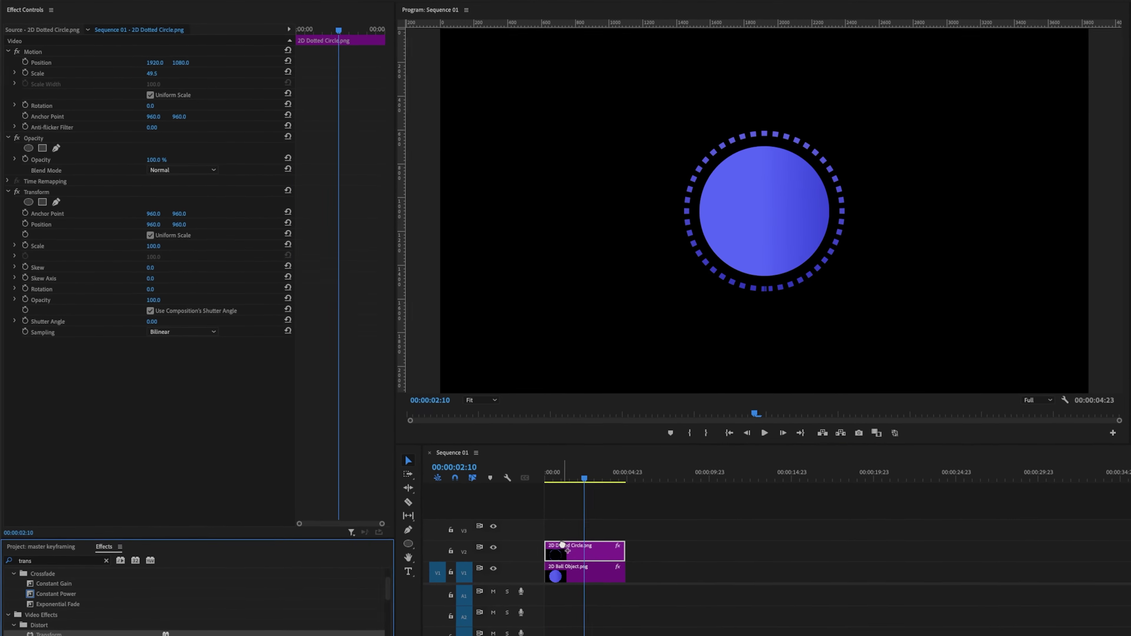
{"action": "key", "text": "Home"}
{"action": "key", "text": "space"}
{"action": "key", "text": "space"}
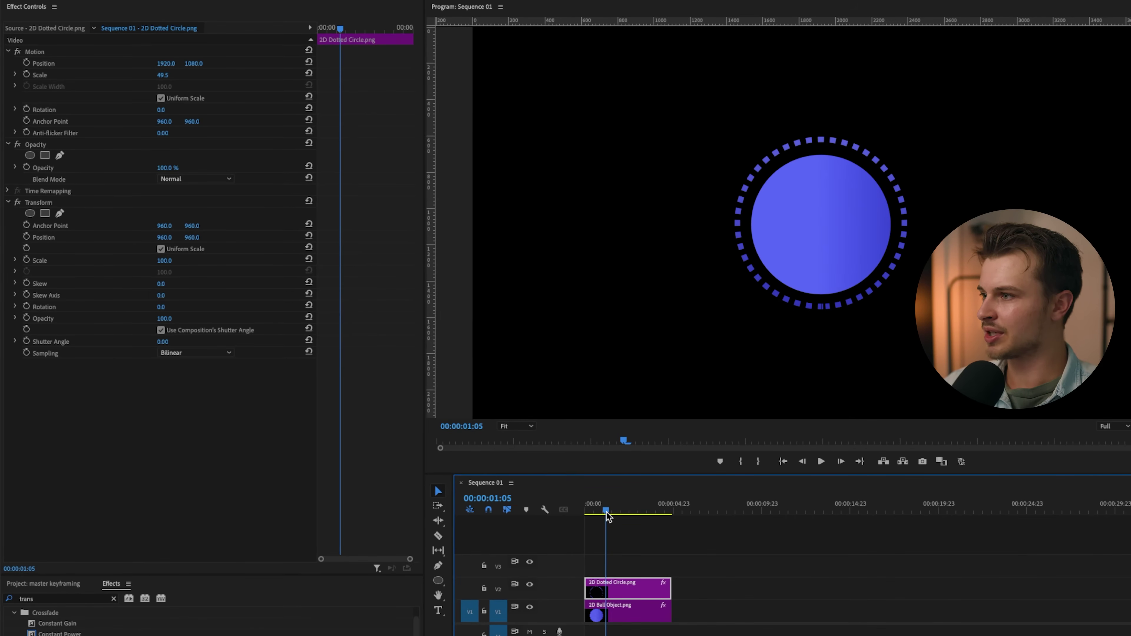
Add start and end Transform Scale and Rotation keyframes to the dotted ring
{"action": "left_click_drag", "start_coordinate": [608, 516], "coordinate": [597, 516]}
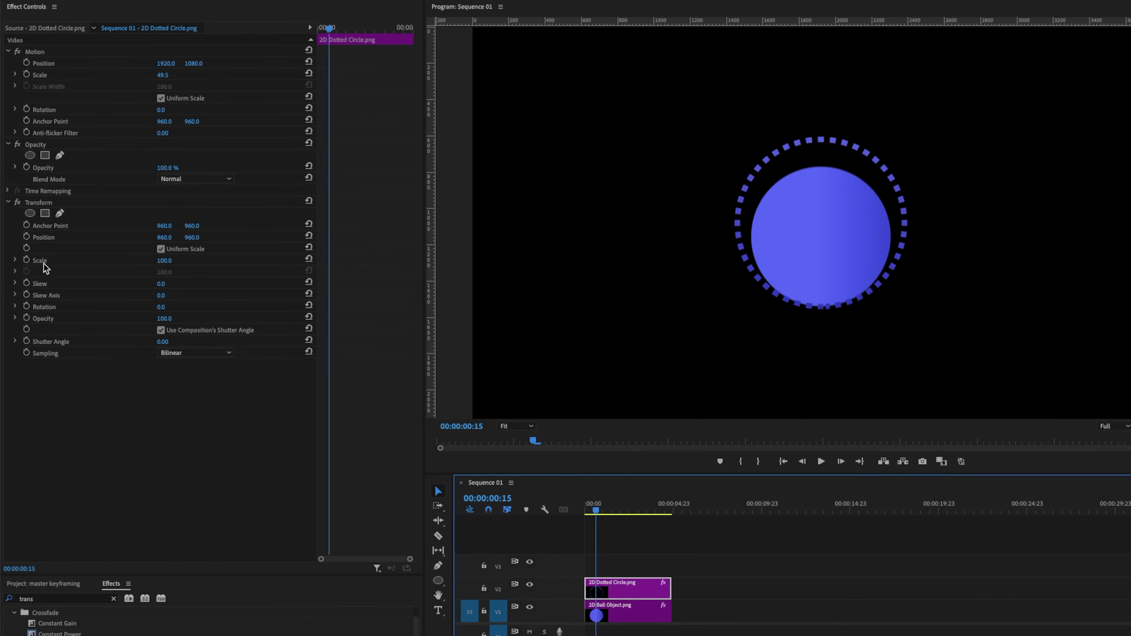
{"action": "left_click", "coordinate": [27, 261]}
{"action": "left_click", "coordinate": [27, 306]}
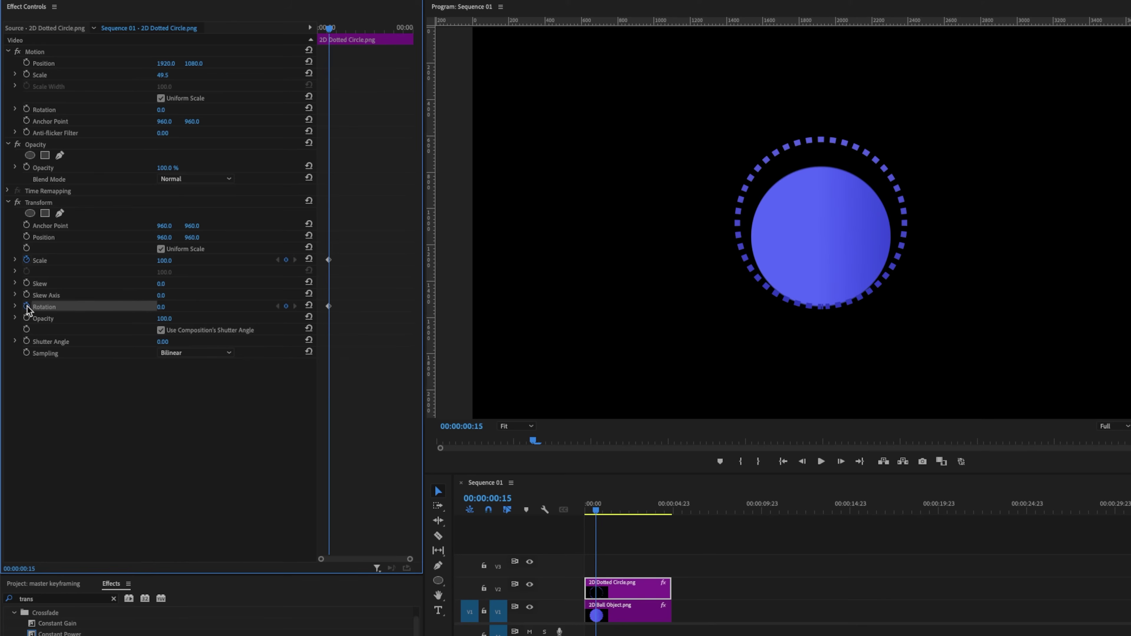
{"action": "key", "text": "space"}
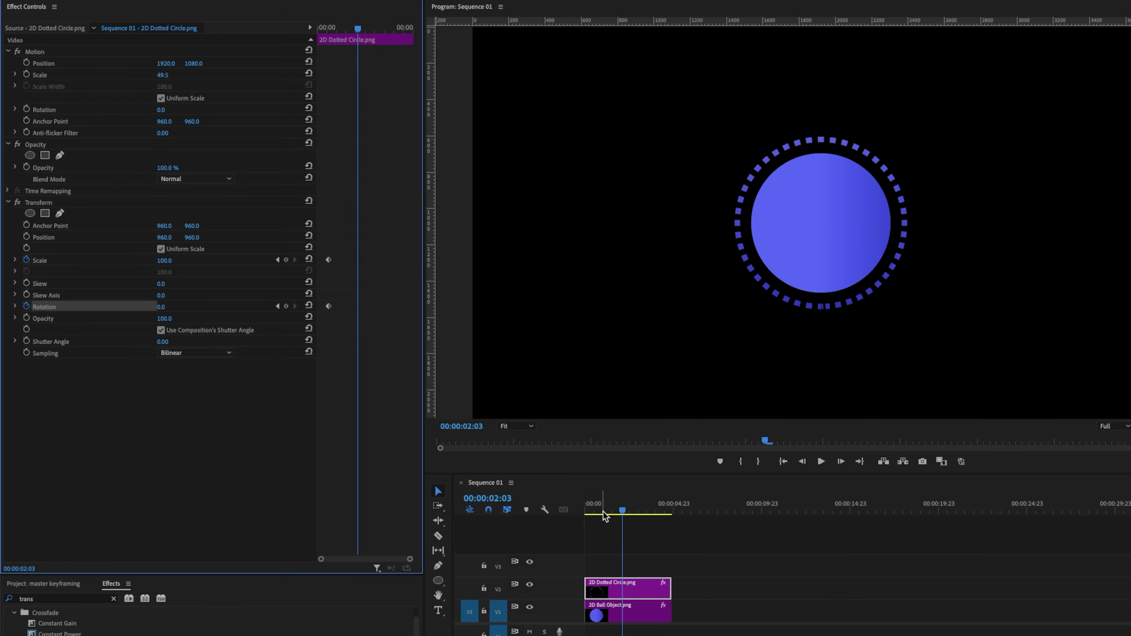
{"action": "left_click", "coordinate": [286, 260]}
{"action": "left_click", "coordinate": [286, 306]}
Set the ring's first keyframes to Scale 0 and Rotation -360°
{"action": "left_click", "coordinate": [278, 260]}
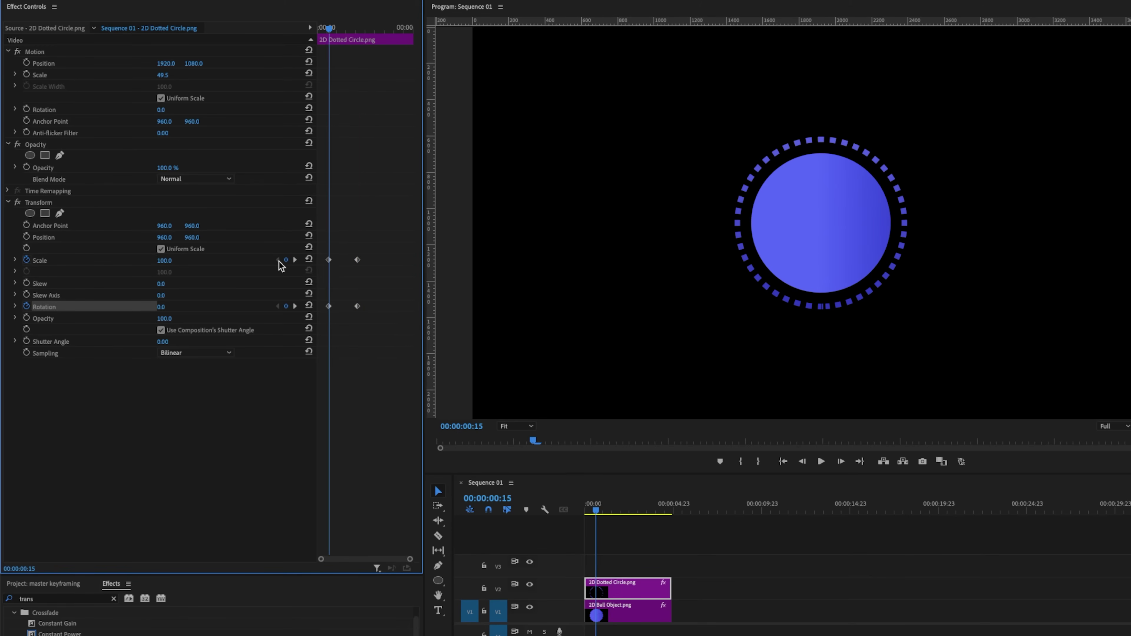
{"action": "left_click", "coordinate": [169, 260]}
{"action": "type", "text": "0"}
{"action": "key", "text": "Return"}
{"action": "left_click", "coordinate": [170, 306]}
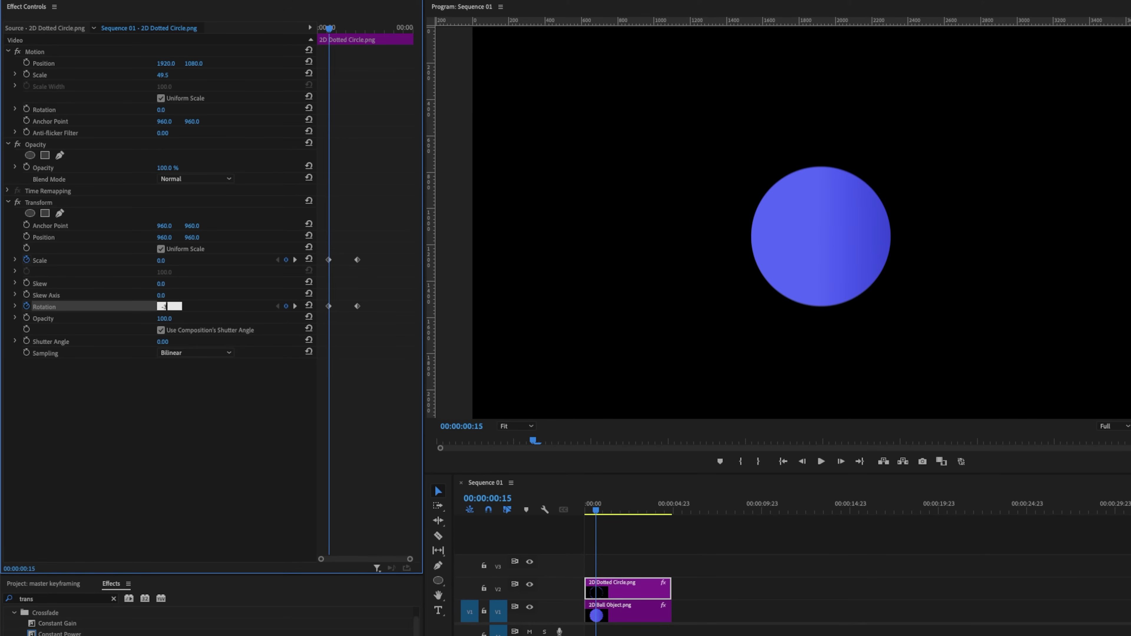
{"action": "type", "text": "-360"}
{"action": "key", "text": "Return"}
Move the 2D Ball Object clip up to track V3 and preview the layering
{"action": "key", "text": "space"}
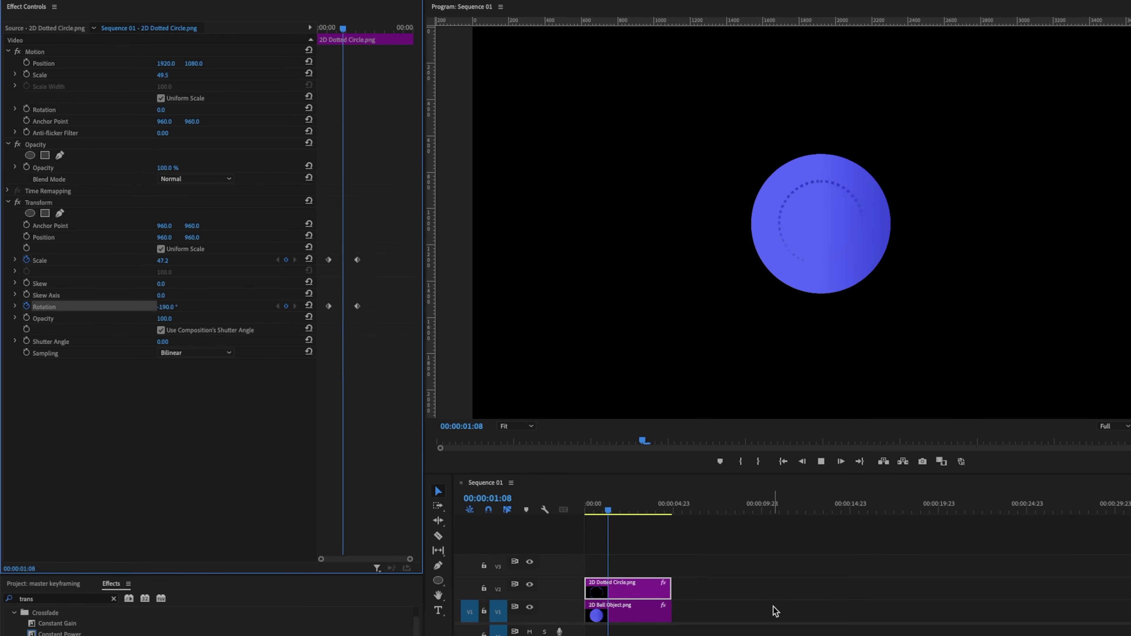
{"action": "left_click_drag", "start_coordinate": [623, 506], "coordinate": [615, 506]}
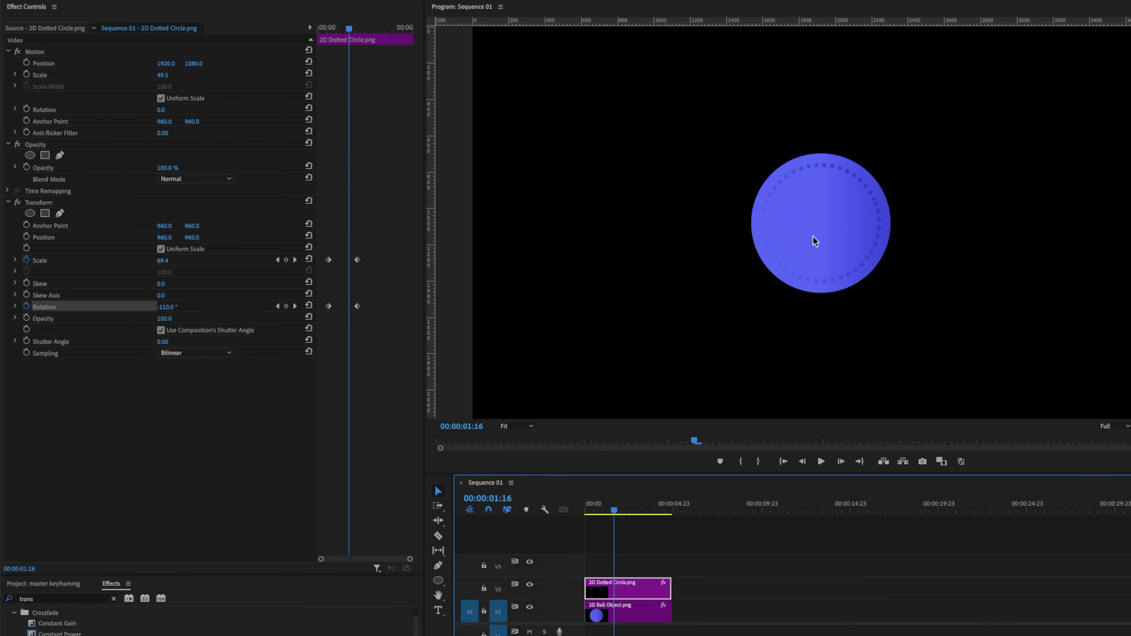
{"action": "left_click_drag", "start_coordinate": [633, 615], "coordinate": [633, 570]}
{"action": "key", "text": "space"}
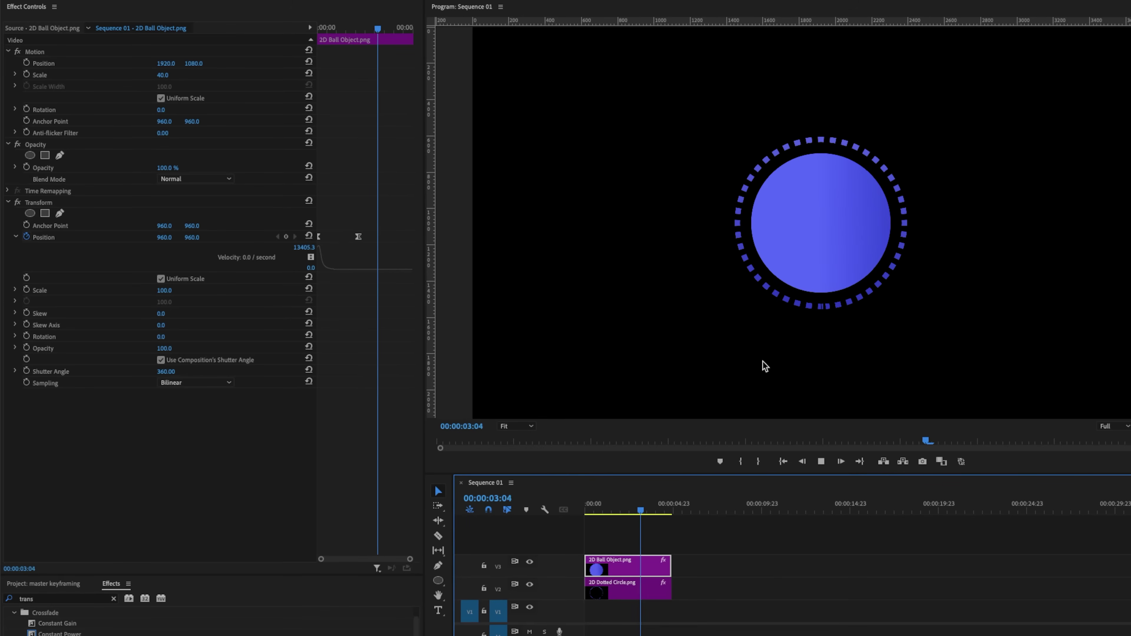
Apply Ease Out to all four Scale and Rotation keyframes of the 2D Dotted Circle clip
{"action": "left_click", "coordinate": [608, 506]}
{"action": "left_click", "coordinate": [617, 591]}
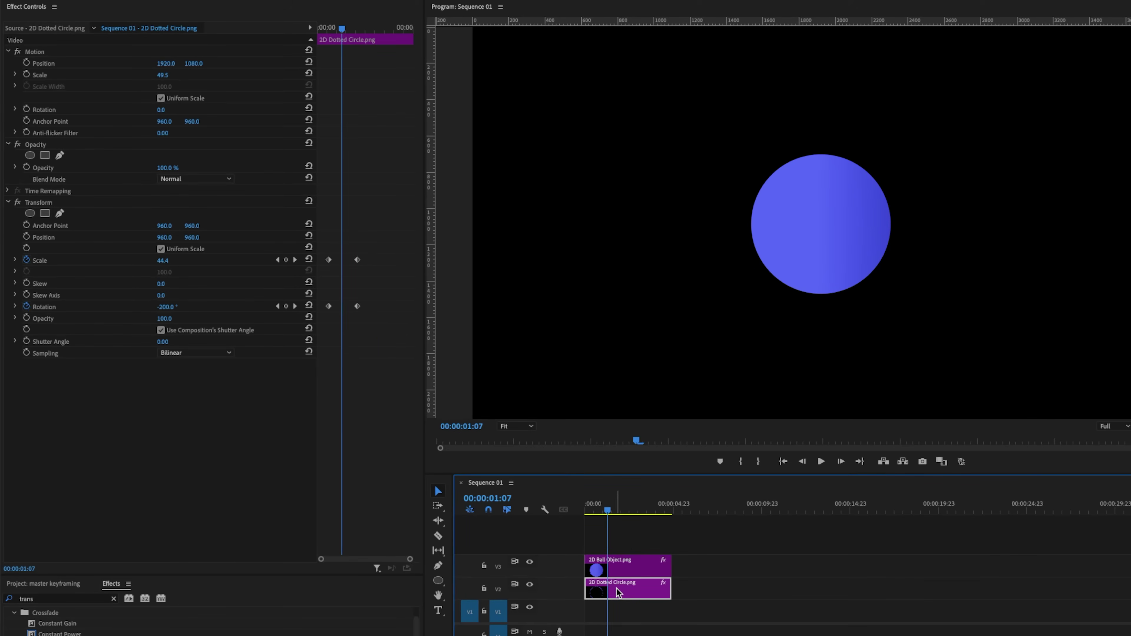
{"action": "left_click_drag", "start_coordinate": [372, 251], "coordinate": [368, 307]}
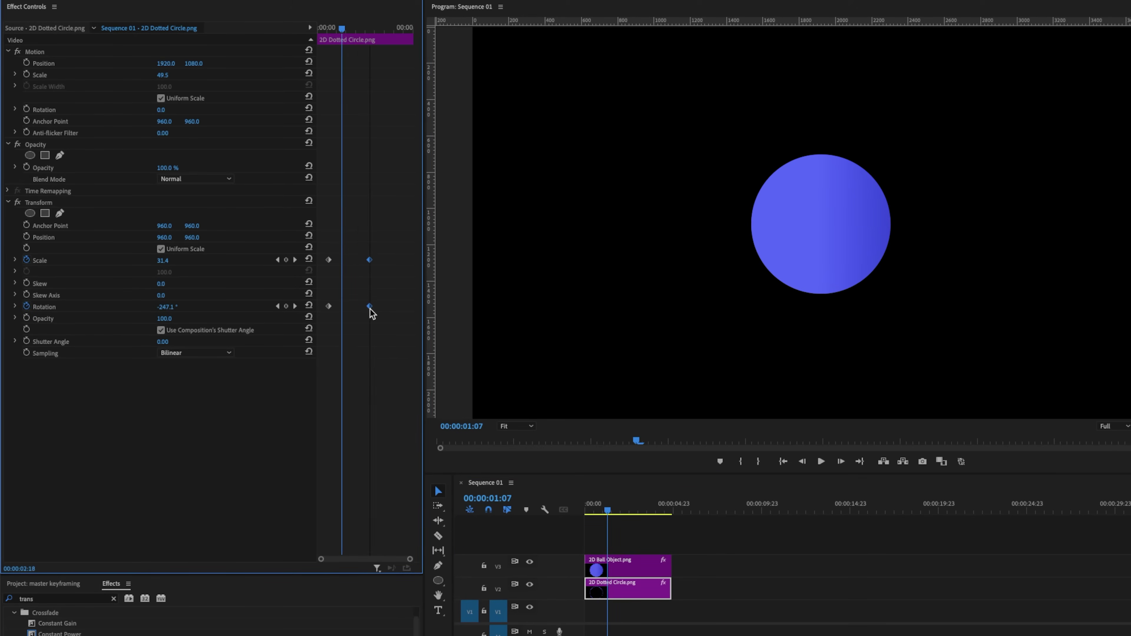
{"action": "left_click", "coordinate": [276, 306]}
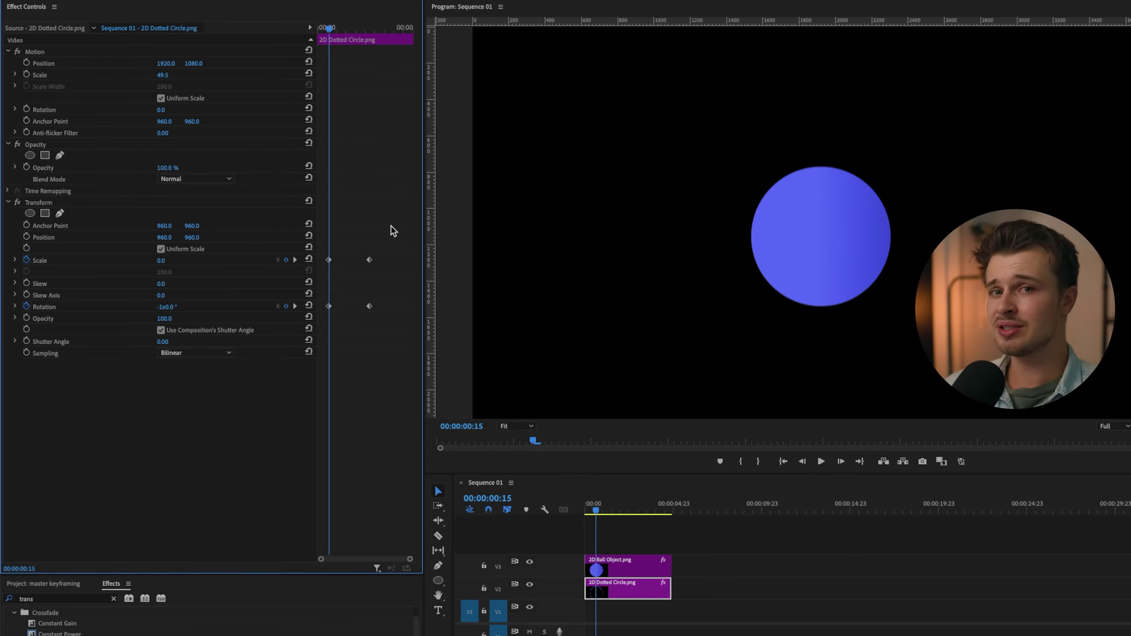
{"action": "left_click_drag", "start_coordinate": [391, 233], "coordinate": [367, 320]}
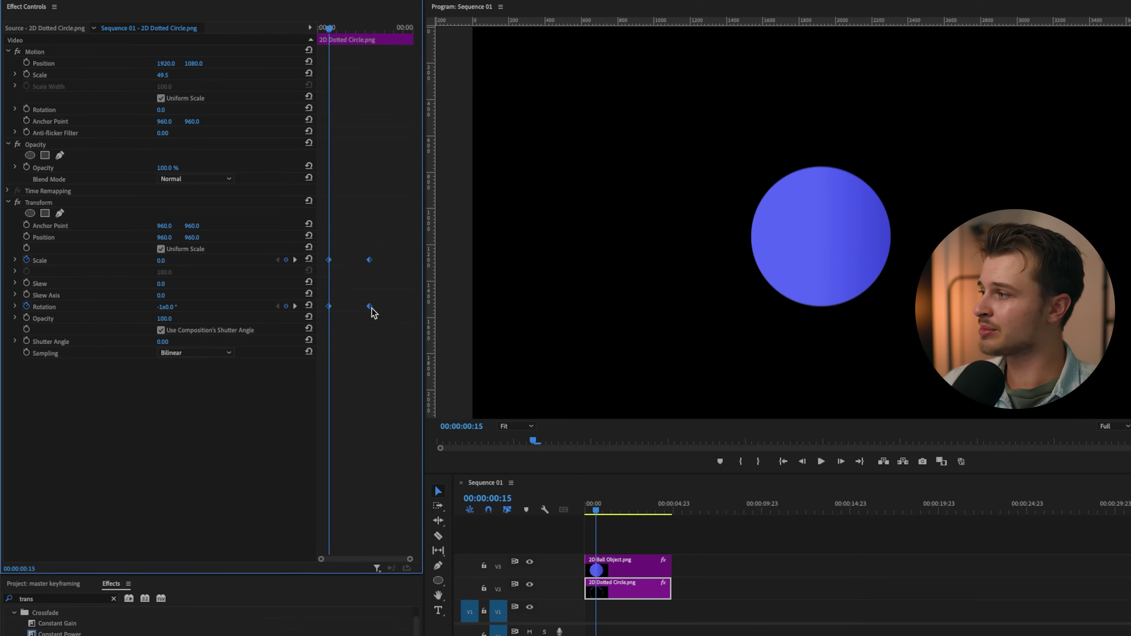
{"action": "right_click", "coordinate": [371, 307]}
{"action": "left_click", "coordinate": [435, 489]}
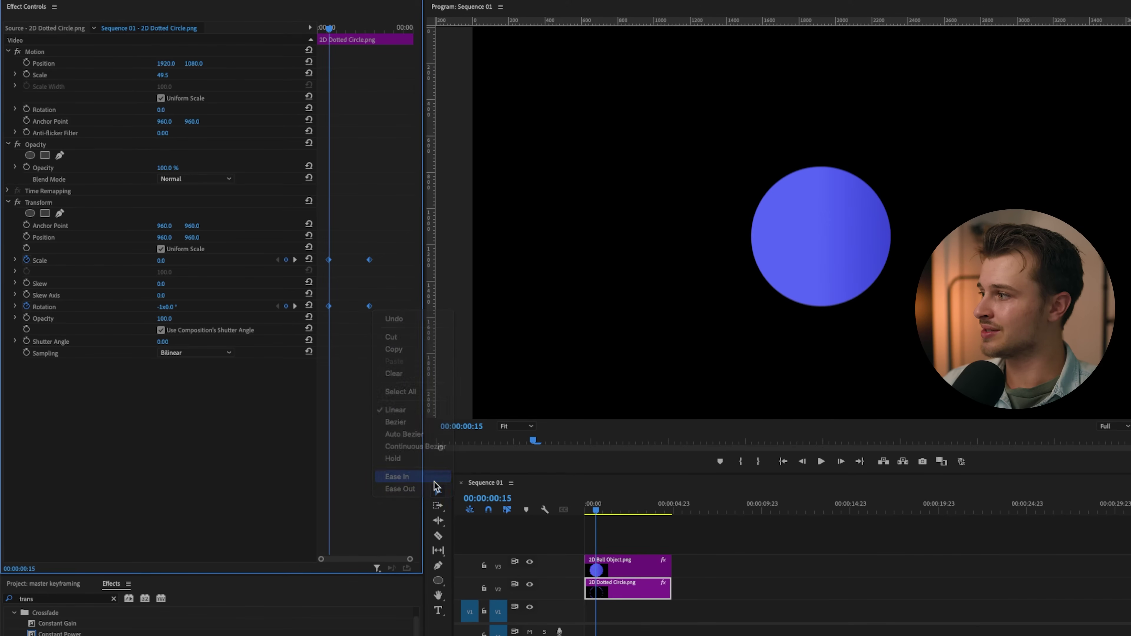
Expand the Scale and Rotation speed graphs and ease the end keyframes
{"action": "left_click", "coordinate": [15, 307]}
{"action": "left_click", "coordinate": [15, 260]}
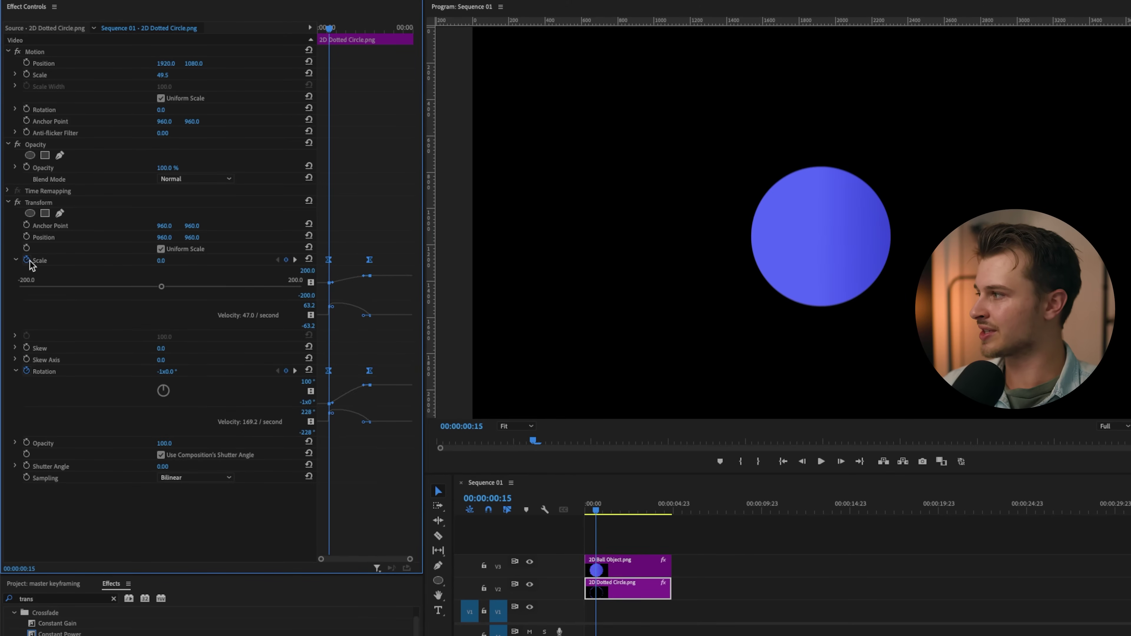
{"action": "right_click", "coordinate": [370, 261]}
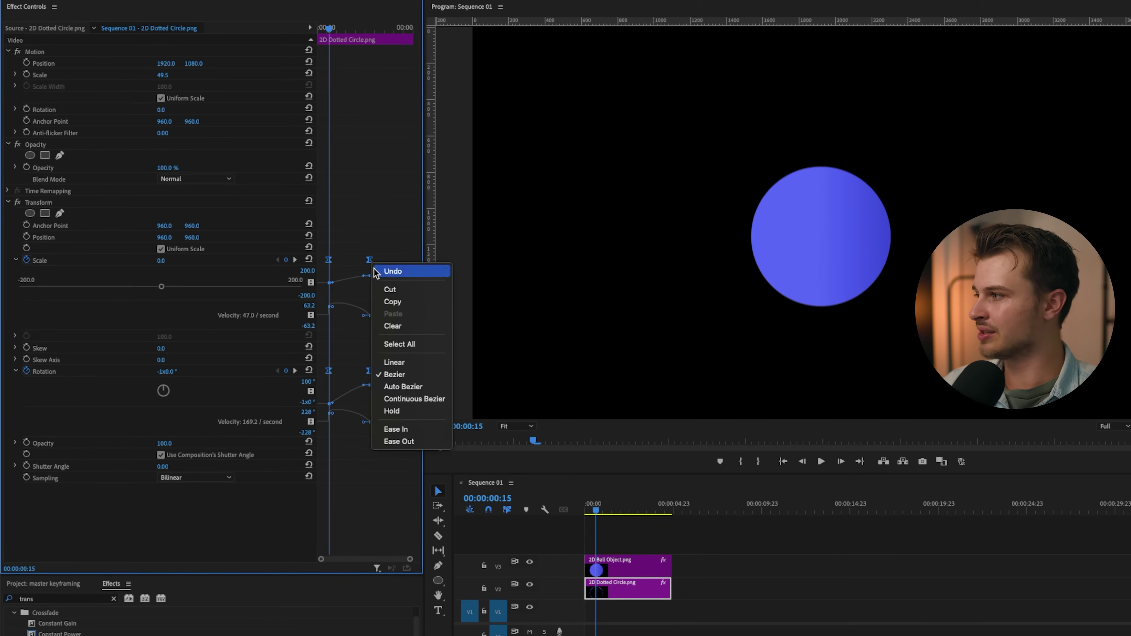
{"action": "left_click", "coordinate": [424, 446]}
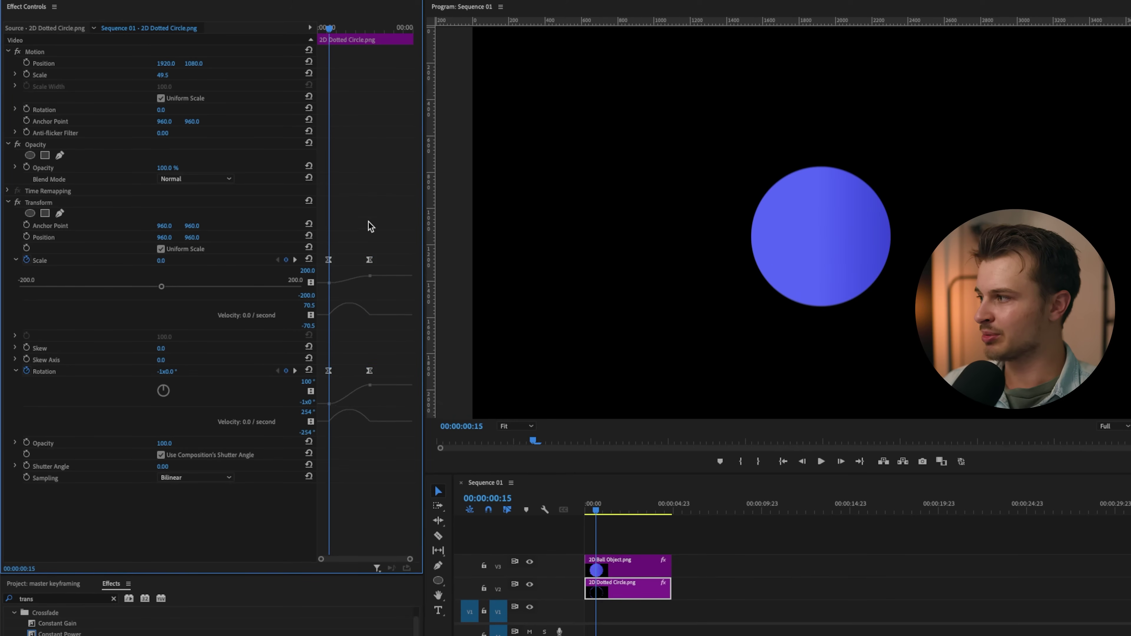
{"action": "left_click", "coordinate": [44, 374]}
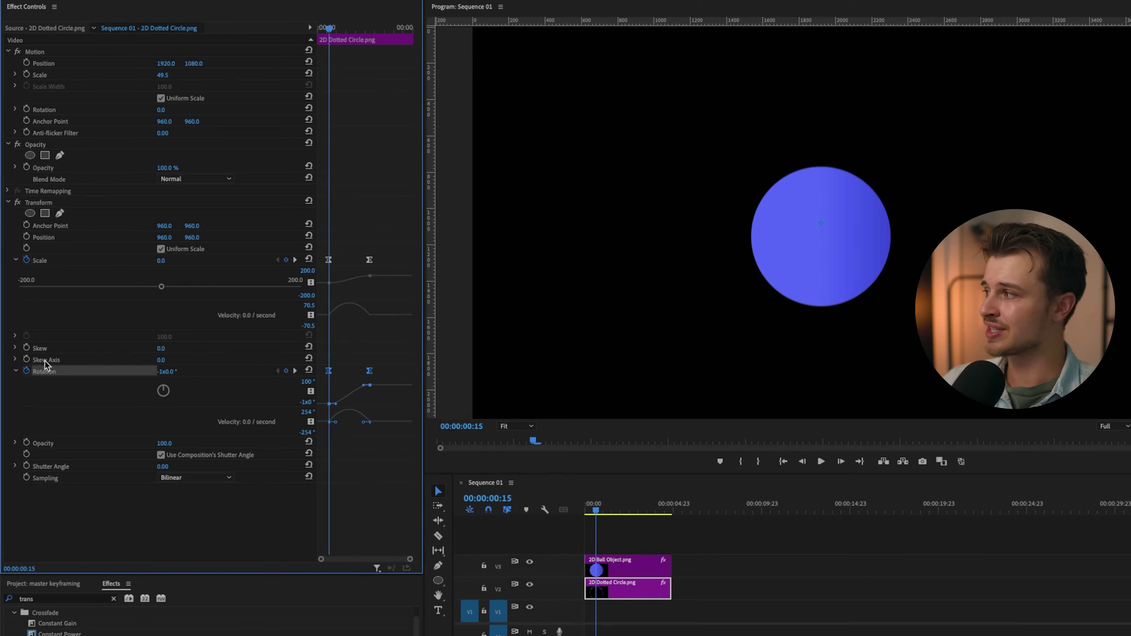
Try reshaping the Scale velocity curve, undoing the stray Position and Scale edits
{"action": "left_click", "coordinate": [43, 261]}
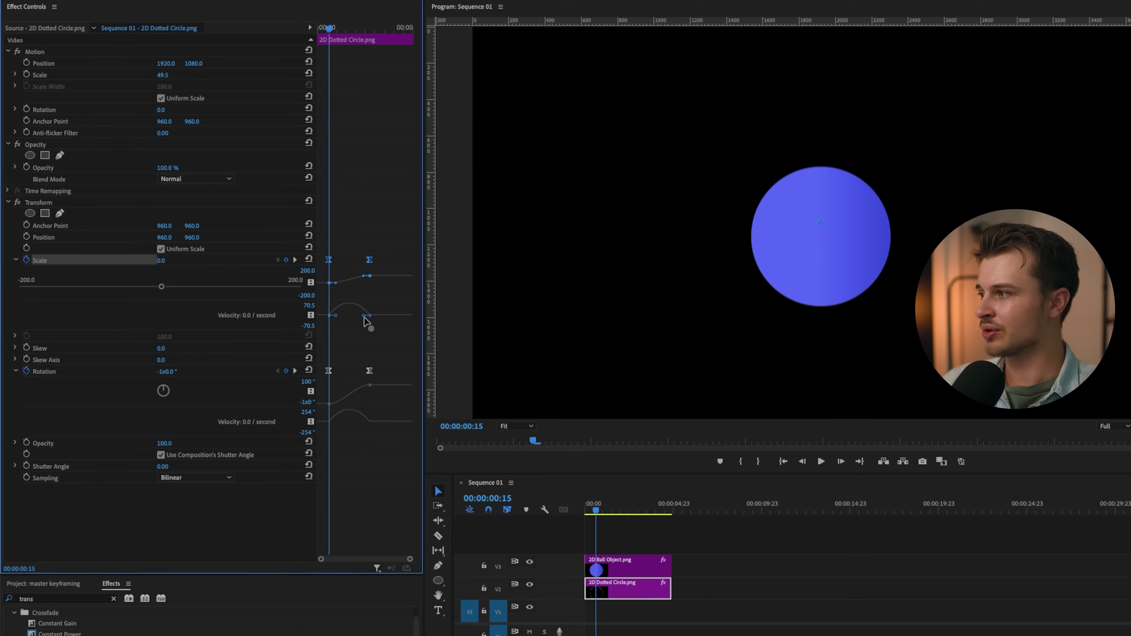
{"action": "mouse_move", "coordinate": [363, 317]}
{"action": "left_mouse_down"}
{"action": "mouse_move", "coordinate": [354, 324]}
{"action": "mouse_move", "coordinate": [350, 306]}
{"action": "left_mouse_up"}
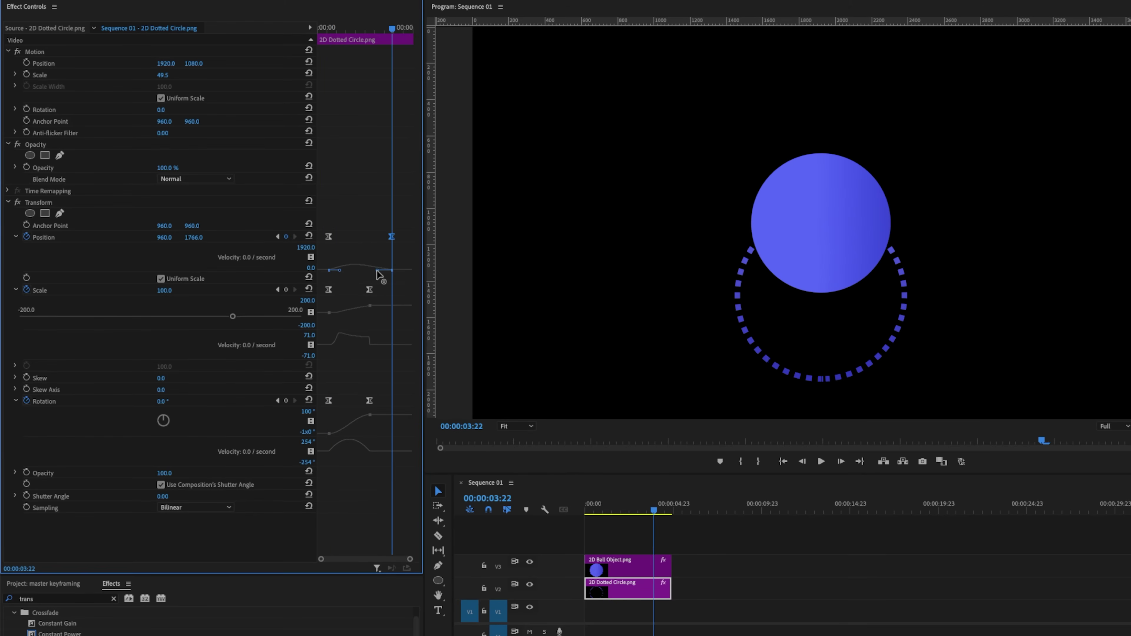
{"action": "left_click_drag", "start_coordinate": [377, 270], "coordinate": [365, 282]}
{"action": "key", "text": "ctrl+z"}
{"action": "key", "text": "ctrl+z"}
{"action": "key", "text": "ctrl+z"}
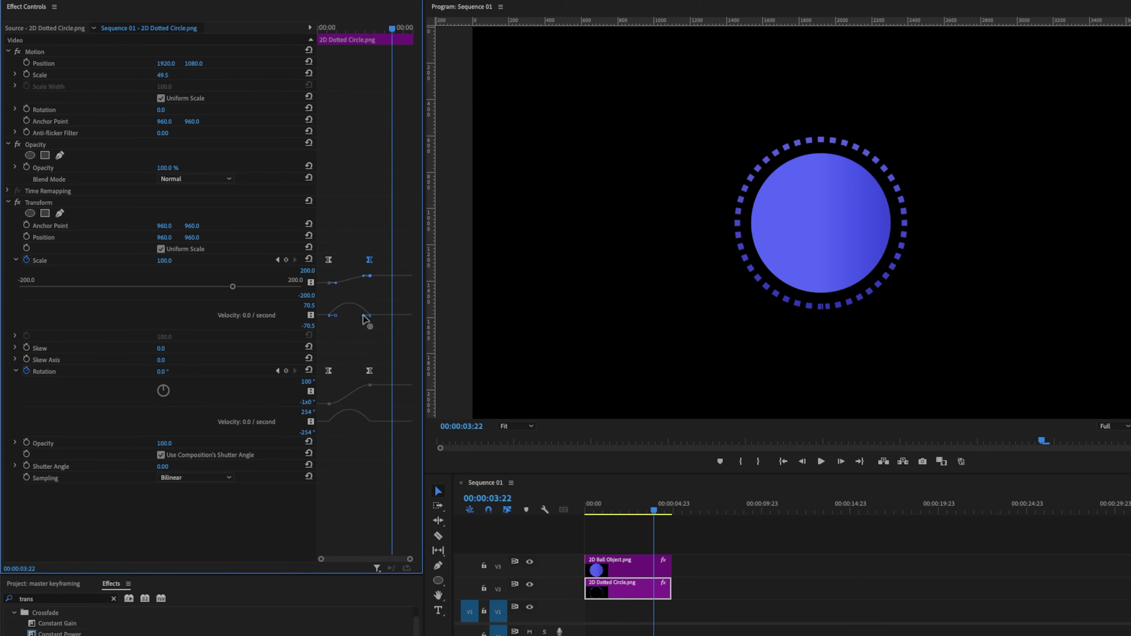
{"action": "left_click_drag", "start_coordinate": [364, 317], "coordinate": [359, 308]}
{"action": "key", "text": "ctrl+z"}
{"action": "left_click_drag", "start_coordinate": [354, 29], "coordinate": [333, 32]}
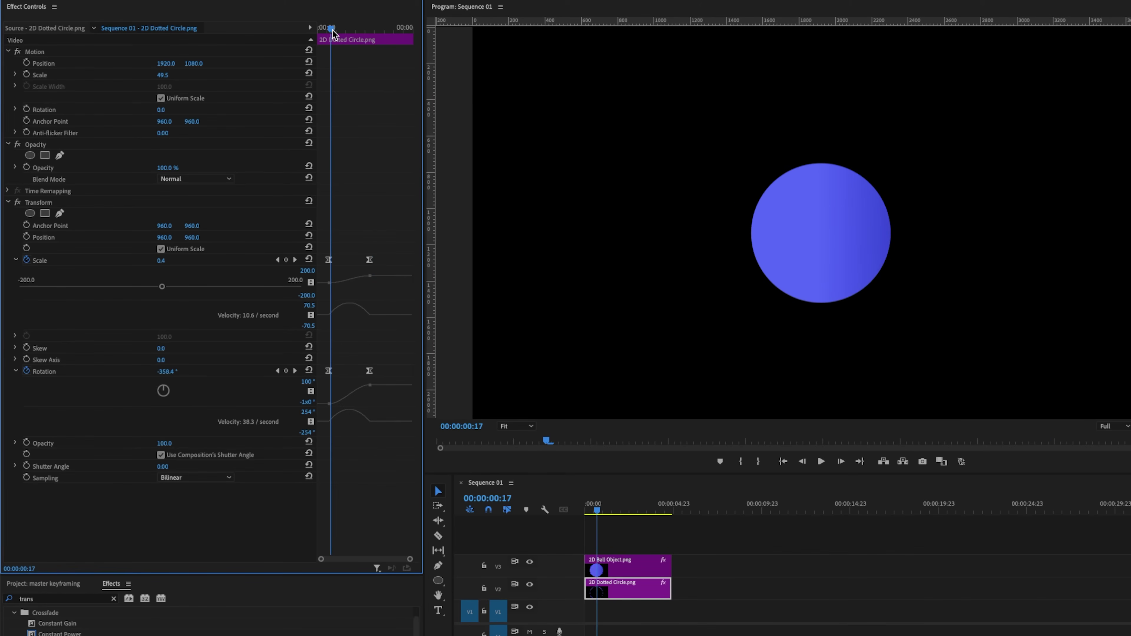
Widen the graph area and pull the Scale handle left for an early peak near 296.7/second
{"action": "left_click_drag", "start_coordinate": [423, 482], "coordinate": [442, 483]}
{"action": "left_click_drag", "start_coordinate": [330, 512], "coordinate": [303, 513]}
{"action": "left_click_drag", "start_coordinate": [328, 559], "coordinate": [334, 559]}
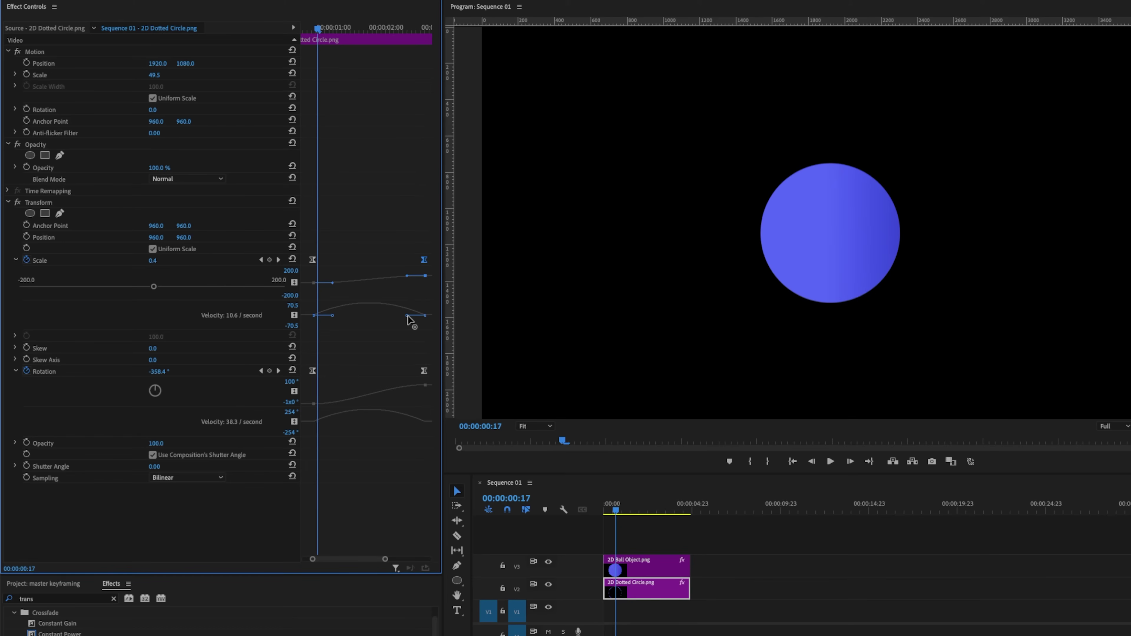
{"action": "left_click_drag", "start_coordinate": [401, 315], "coordinate": [328, 313]}
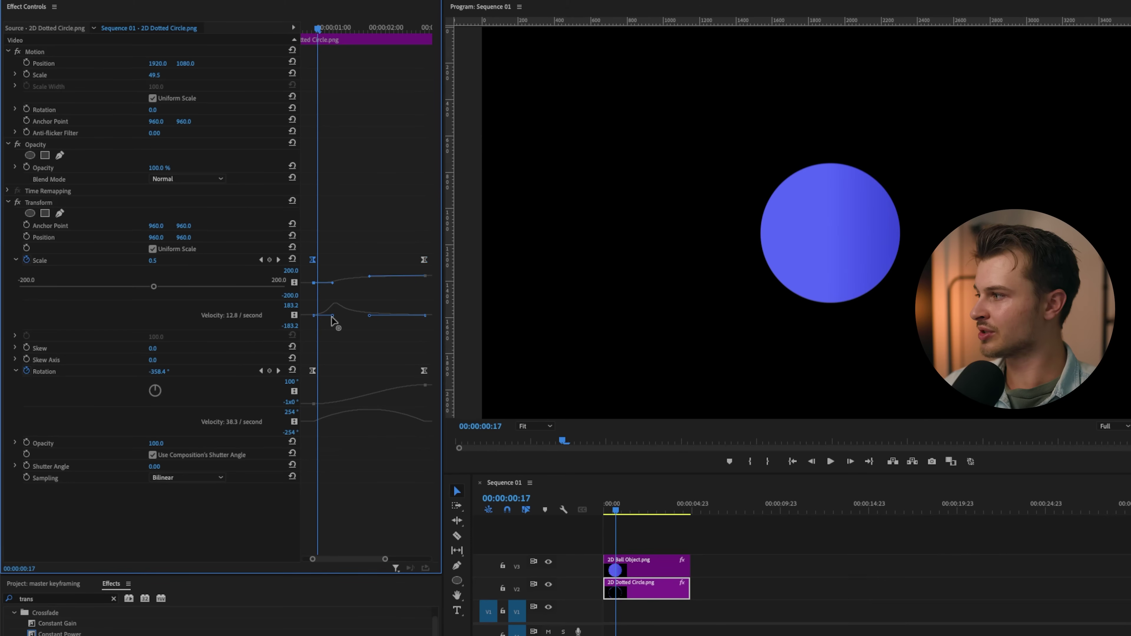
{"action": "left_click_drag", "start_coordinate": [332, 317], "coordinate": [298, 318]}
Drag both Rotation velocity handles left so the ring spins fast early and settles smoothly
{"action": "left_click", "coordinate": [590, 523]}
{"action": "key", "text": "space"}
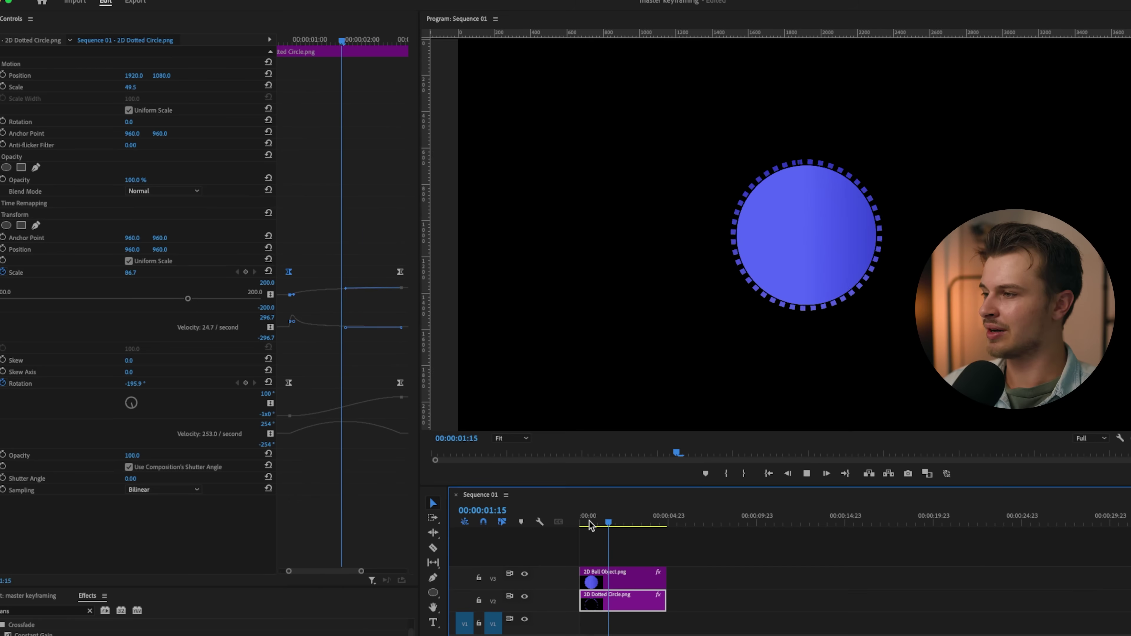
{"action": "key", "text": "space"}
{"action": "left_click", "coordinate": [400, 397]}
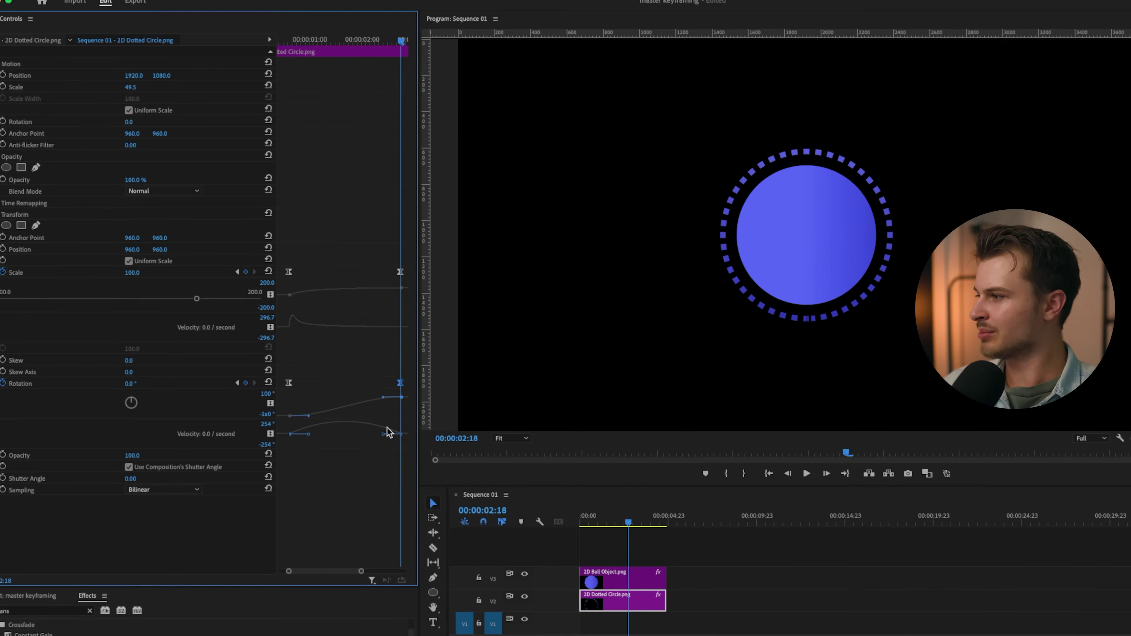
{"action": "left_click_drag", "start_coordinate": [388, 434], "coordinate": [341, 434]}
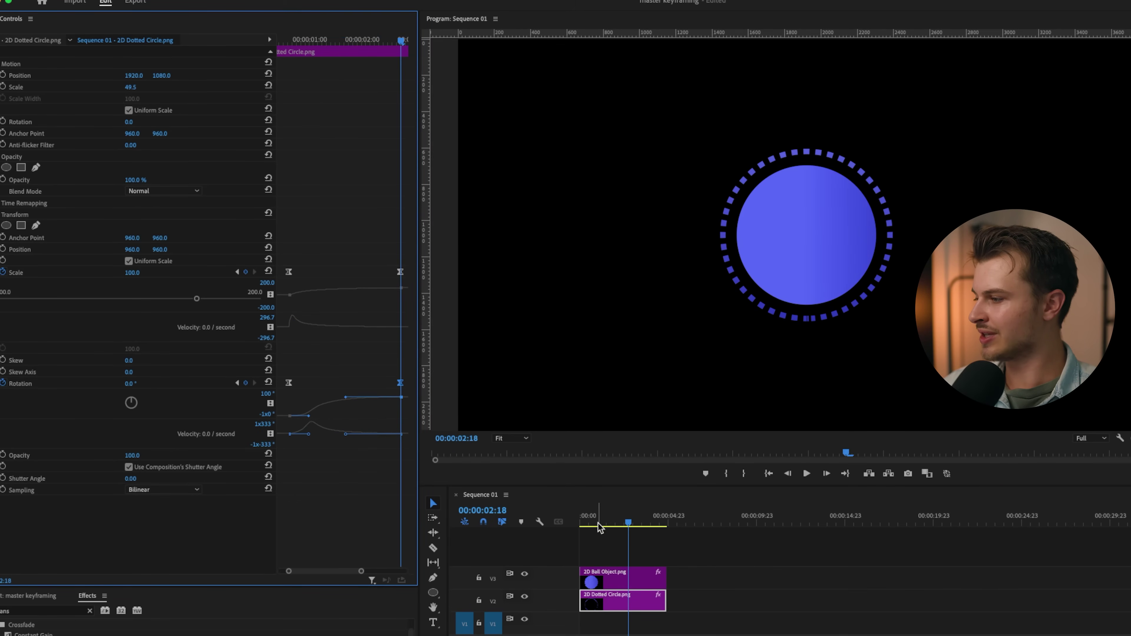
{"action": "left_click_drag", "start_coordinate": [309, 434], "coordinate": [293, 427]}
Play the finished ring animation from the start, then place 2D Ball (Yellow).png on V1
{"action": "key", "text": "Home"}
{"action": "key", "text": "space"}
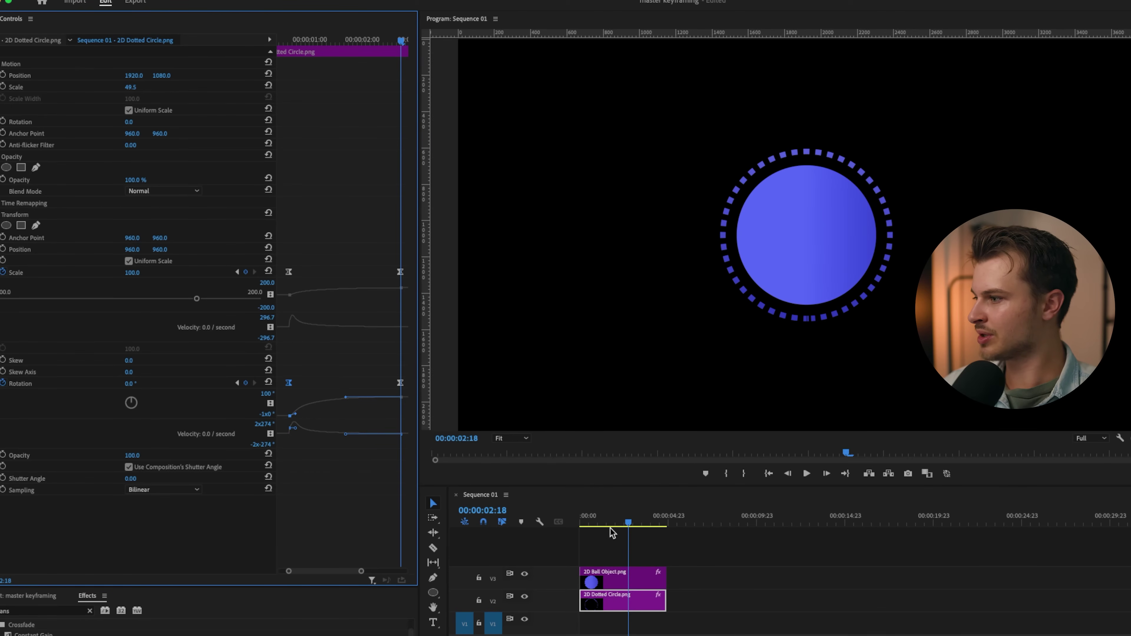
{"action": "left_click", "coordinate": [728, 549]}
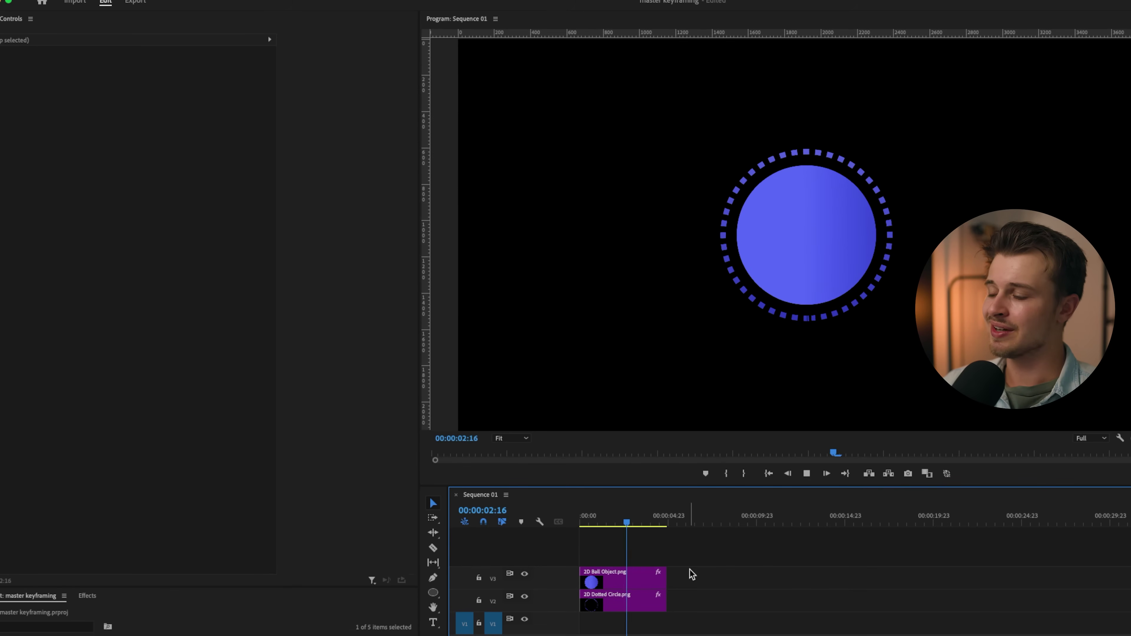
{"action": "key", "text": "space"}
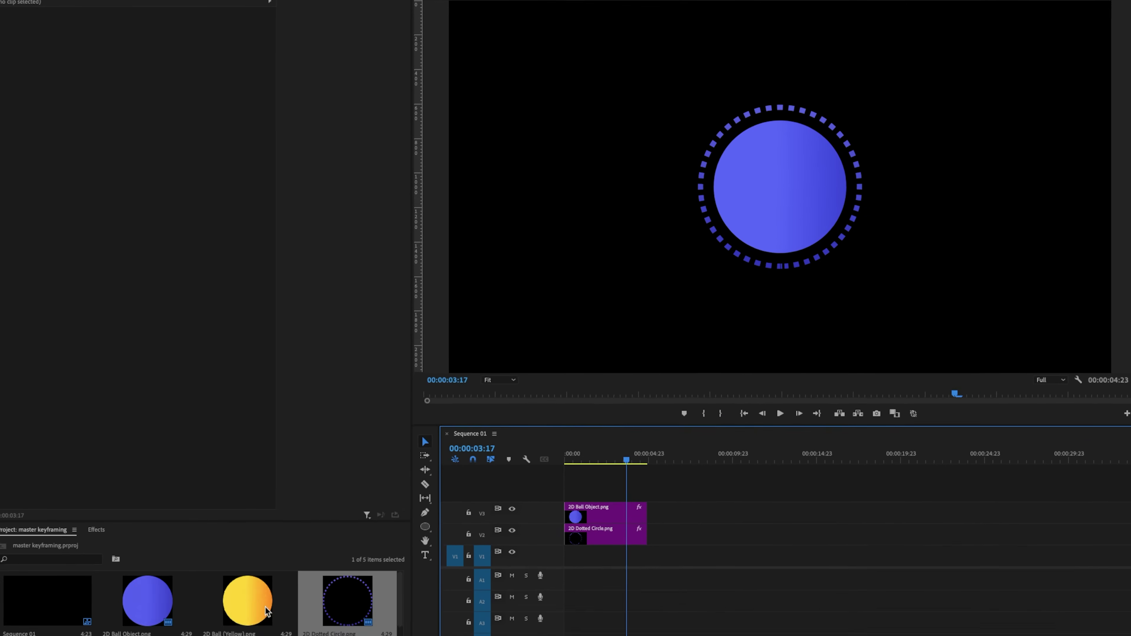
{"action": "left_click_drag", "start_coordinate": [266, 612], "coordinate": [569, 553]}
Place the yellow ball on V1 and scale it to 298
{"action": "left_click_drag", "start_coordinate": [560, 513], "coordinate": [560, 513]}
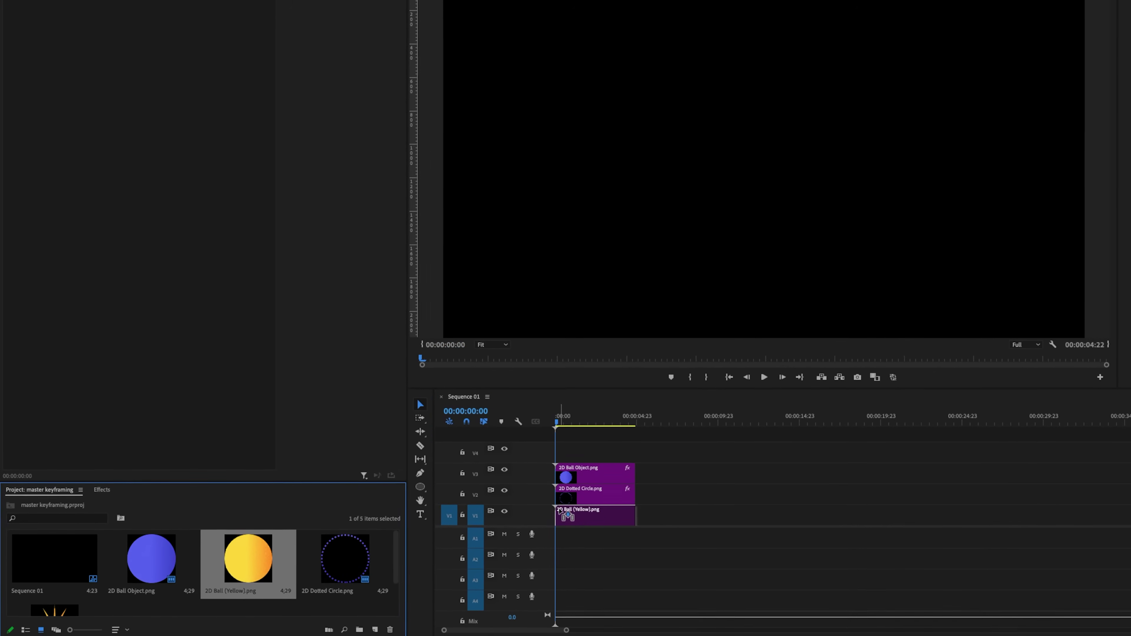
{"action": "left_click", "coordinate": [590, 520]}
{"action": "left_click_drag", "start_coordinate": [144, 21], "coordinate": [66, 21]}
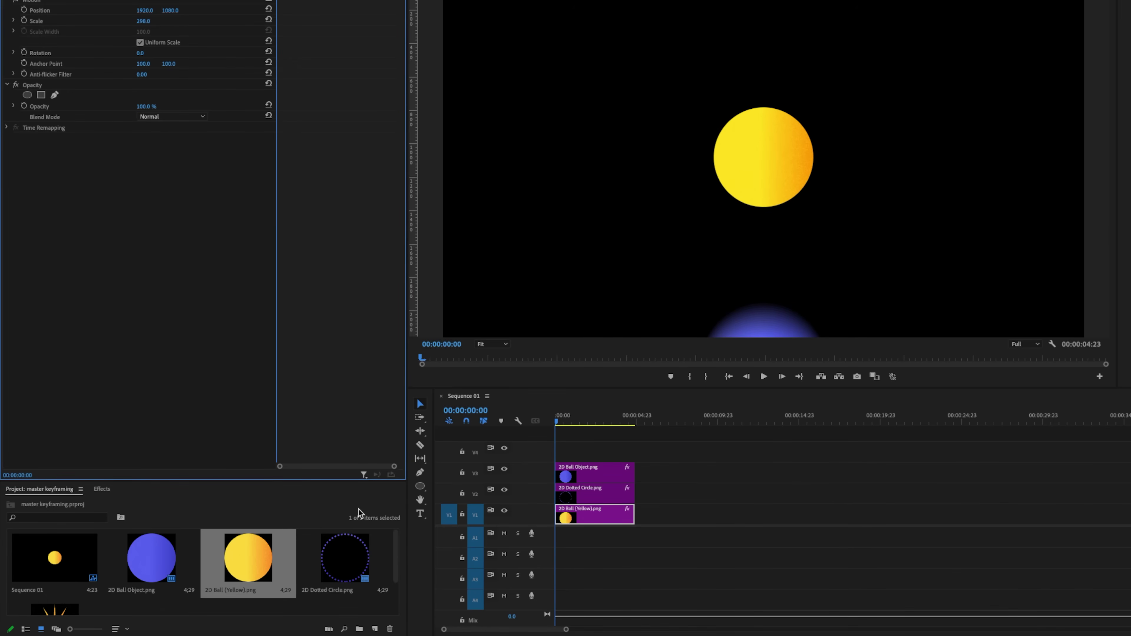
Add a Transform effect with Shutter Angle 360 and Scale/Rotation keyframes at frame 19
{"action": "left_click", "coordinate": [102, 489]}
{"action": "left_click_drag", "start_coordinate": [69, 576], "coordinate": [114, 217]}
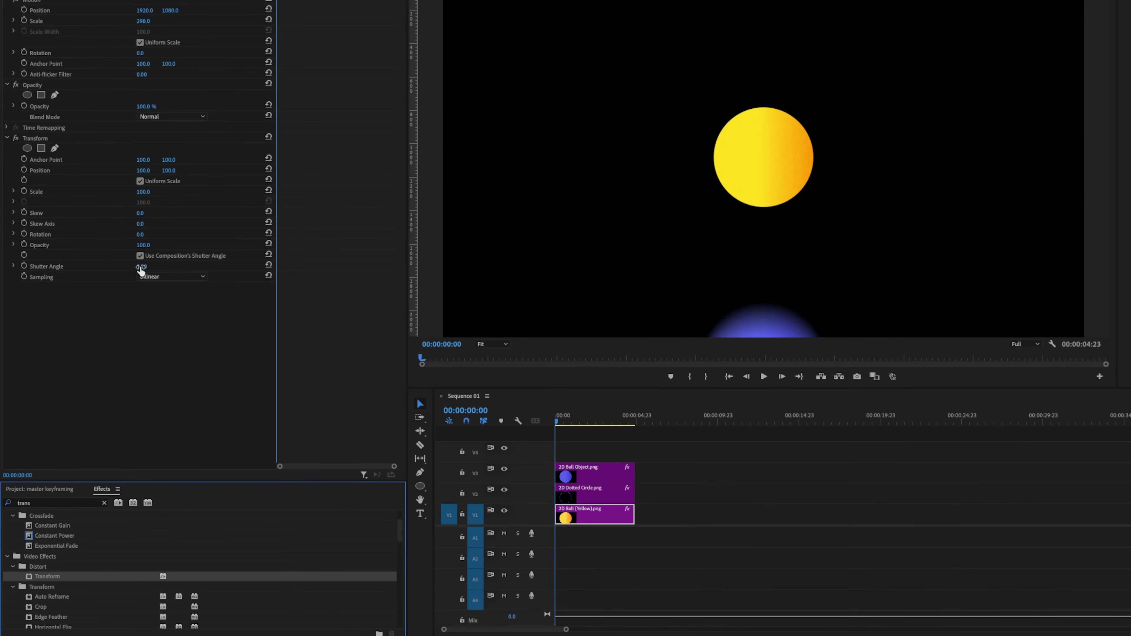
{"action": "left_click_drag", "start_coordinate": [141, 266], "coordinate": [214, 267]}
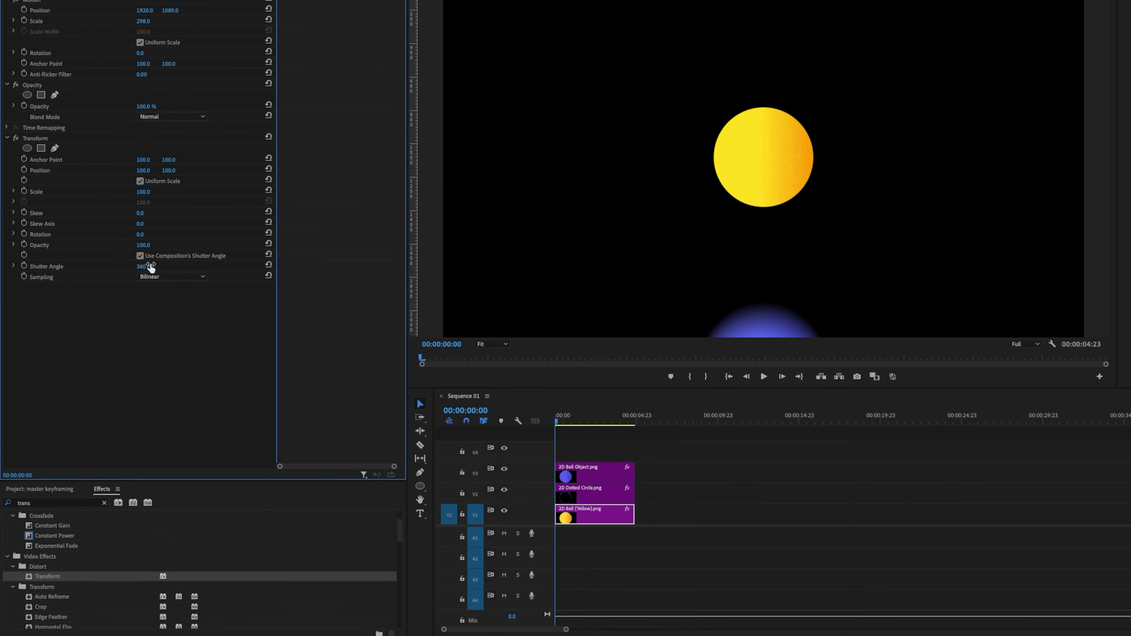
{"action": "left_click", "coordinate": [564, 424]}
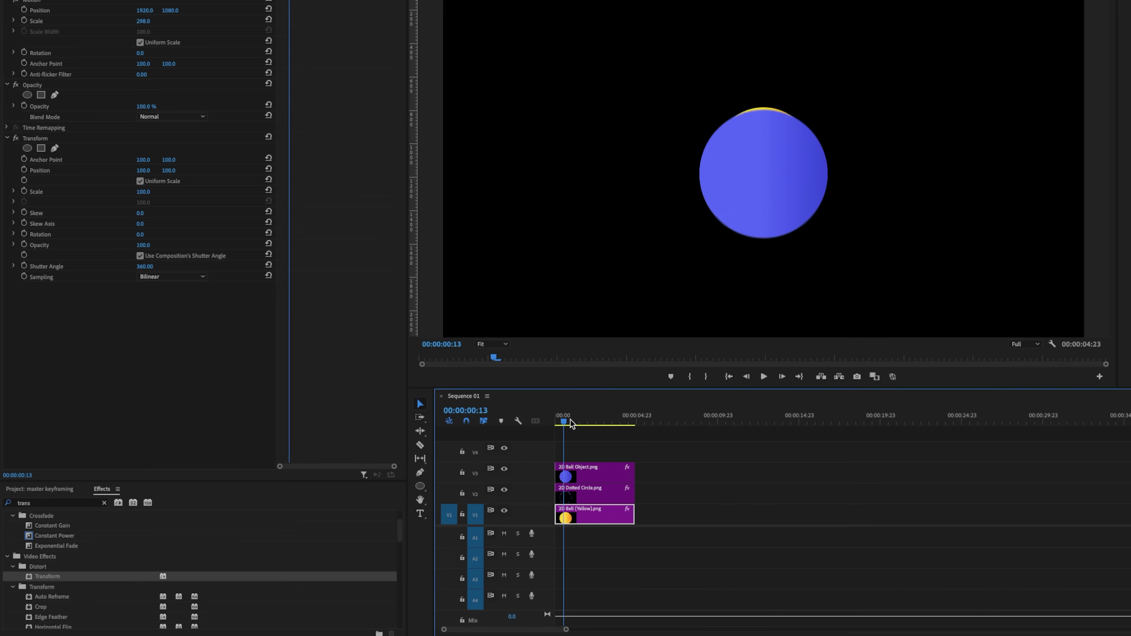
{"action": "left_click_drag", "start_coordinate": [571, 420], "coordinate": [574, 420]}
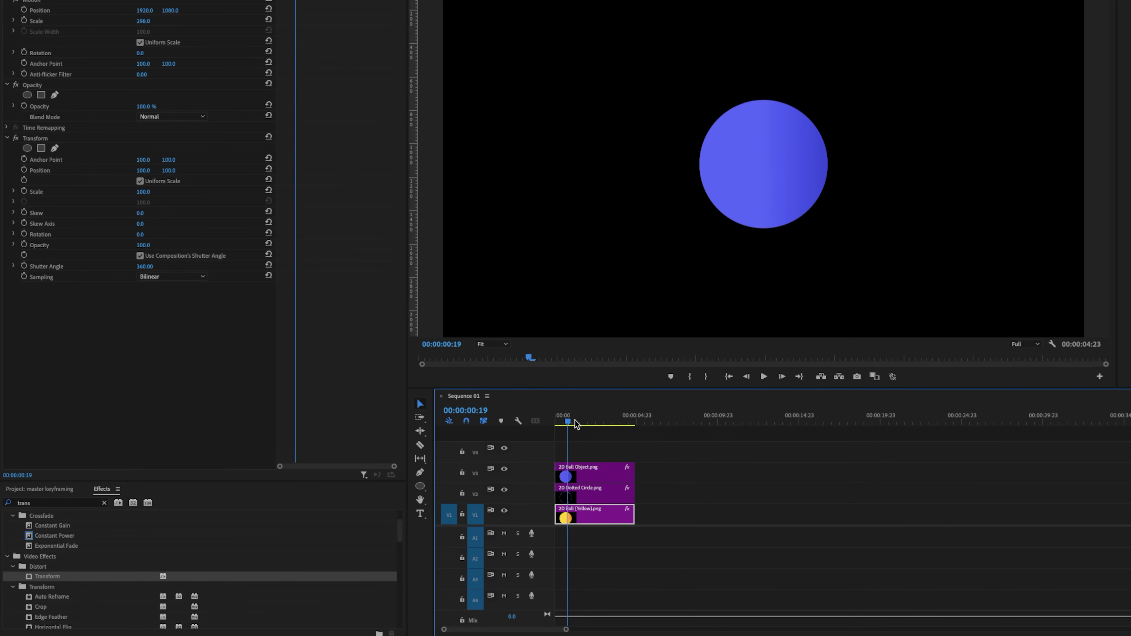
{"action": "left_click", "coordinate": [25, 193]}
{"action": "left_click", "coordinate": [25, 235]}
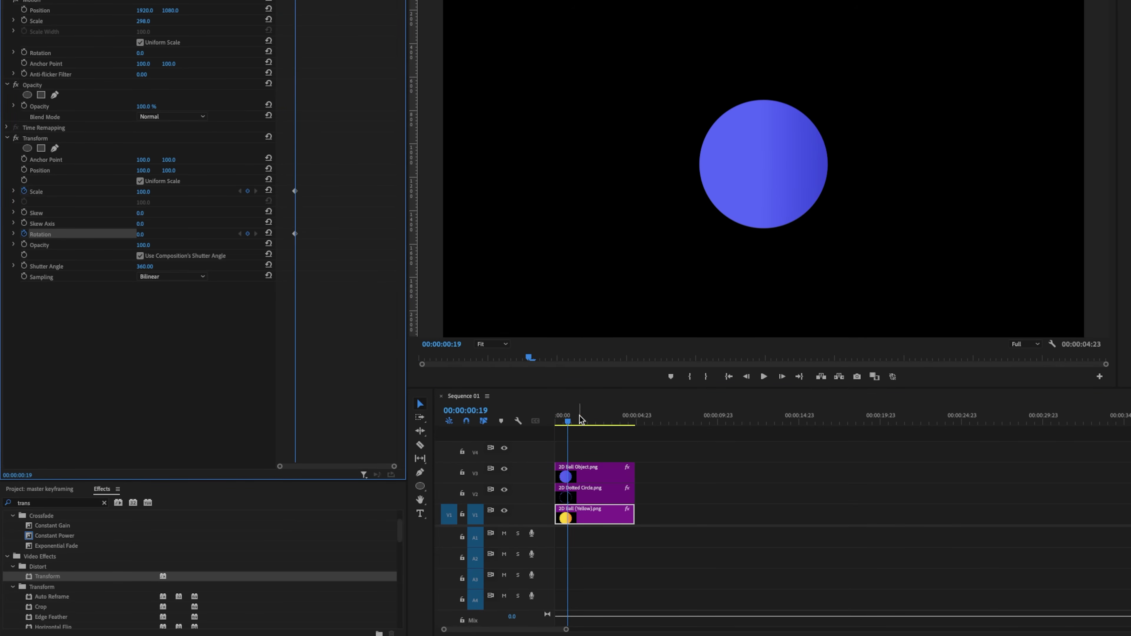
Reset the Transform rotation to 0° and delete the Transform effect
{"action": "key", "text": "Home"}
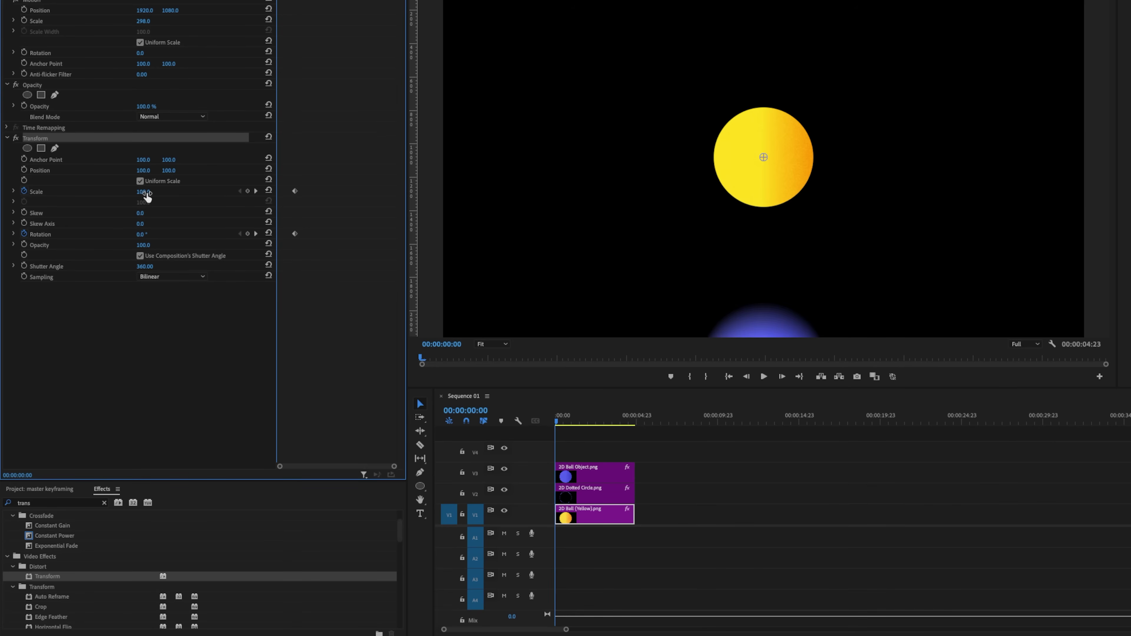
{"action": "mouse_move", "coordinate": [142, 234]}
{"action": "left_mouse_down"}
{"action": "mouse_move", "coordinate": [163, 235]}
{"action": "mouse_move", "coordinate": [147, 235]}
{"action": "left_mouse_up"}
{"action": "left_click_drag", "start_coordinate": [77, 128], "coordinate": [58, 142]}
{"action": "key", "text": "Delete"}
{"action": "left_click", "coordinate": [597, 522]}
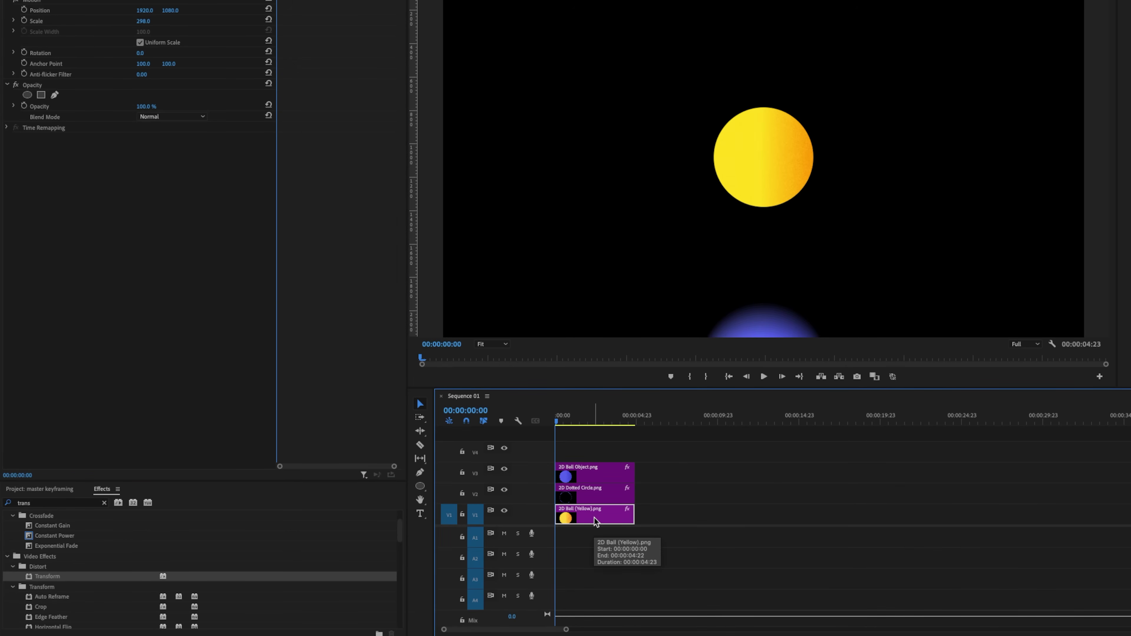
Nest the yellow ball as Nested Sequence 01 and set Rotation 2x145° and starting Scale 0
{"action": "right_click", "coordinate": [596, 521]}
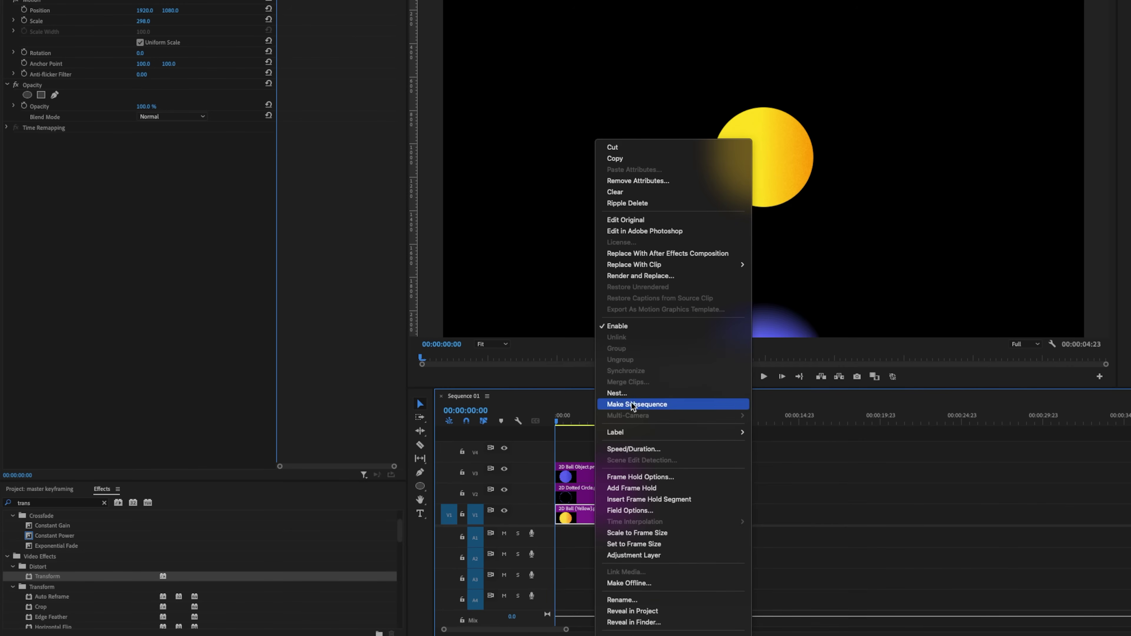
{"action": "left_click", "coordinate": [631, 394]}
{"action": "key", "text": "Return"}
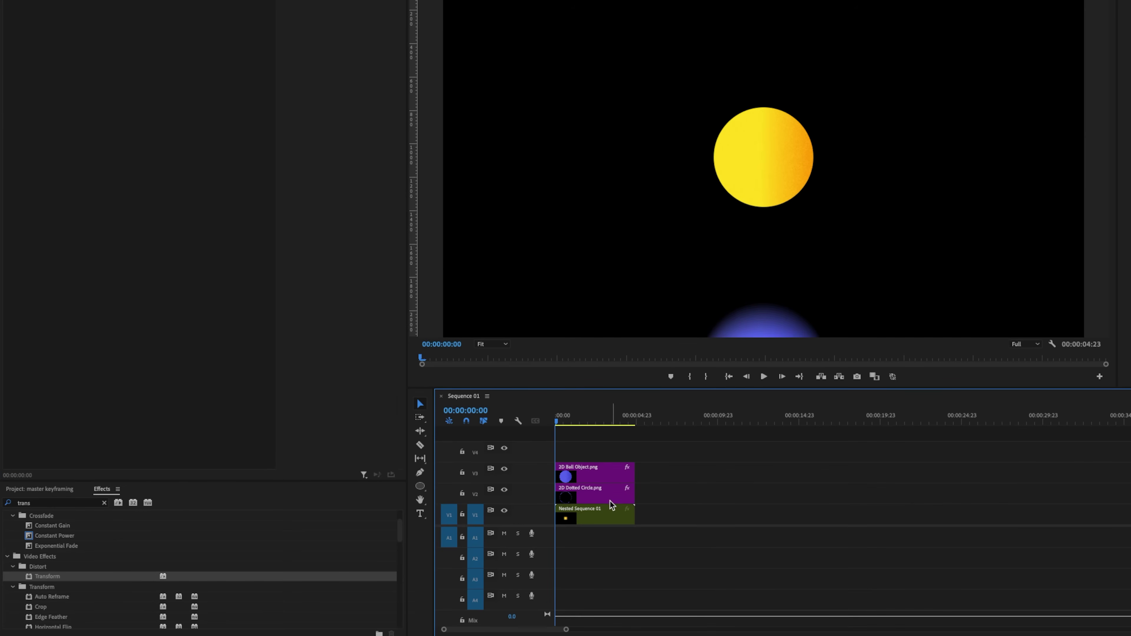
{"action": "left_click", "coordinate": [605, 517]}
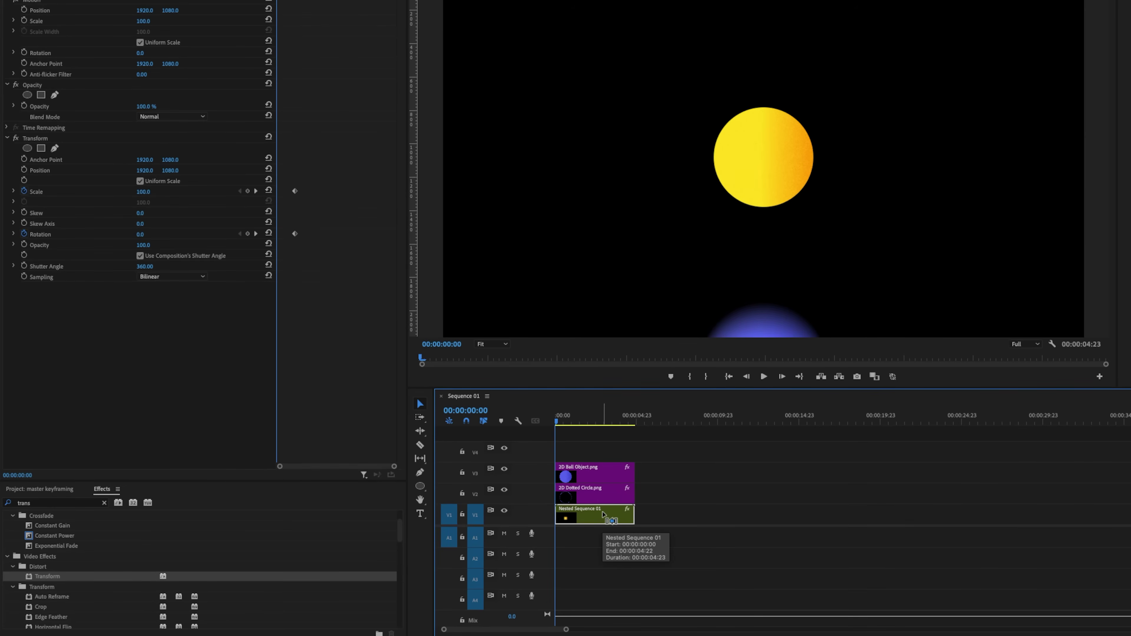
{"action": "left_click_drag", "start_coordinate": [142, 235], "coordinate": [392, 235]}
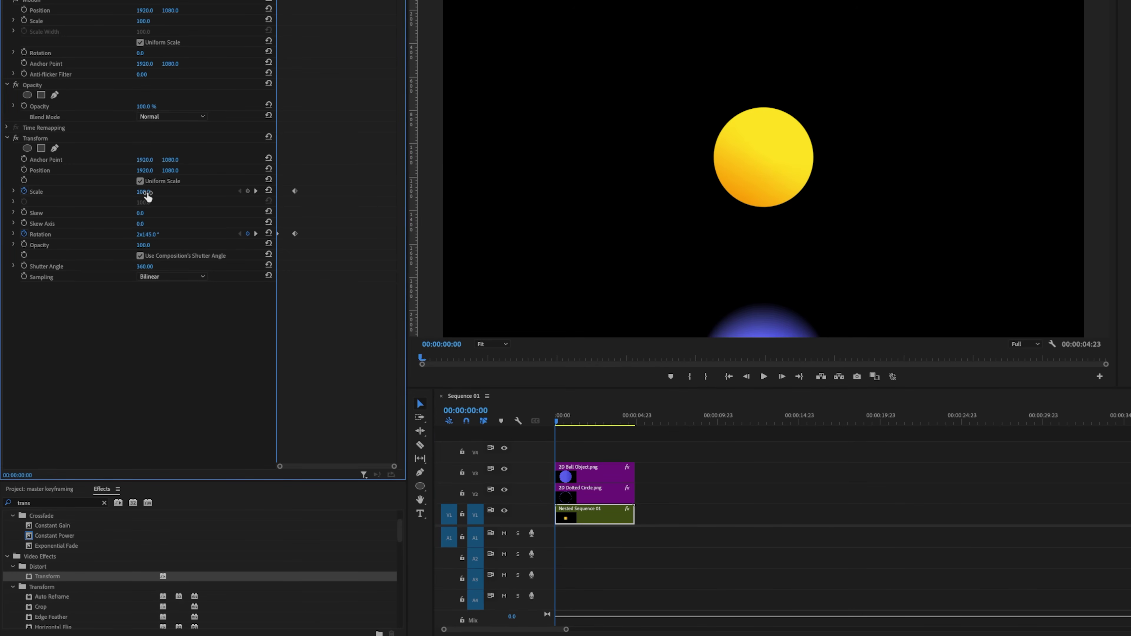
{"action": "left_click_drag", "start_coordinate": [142, 191], "coordinate": [99, 192]}
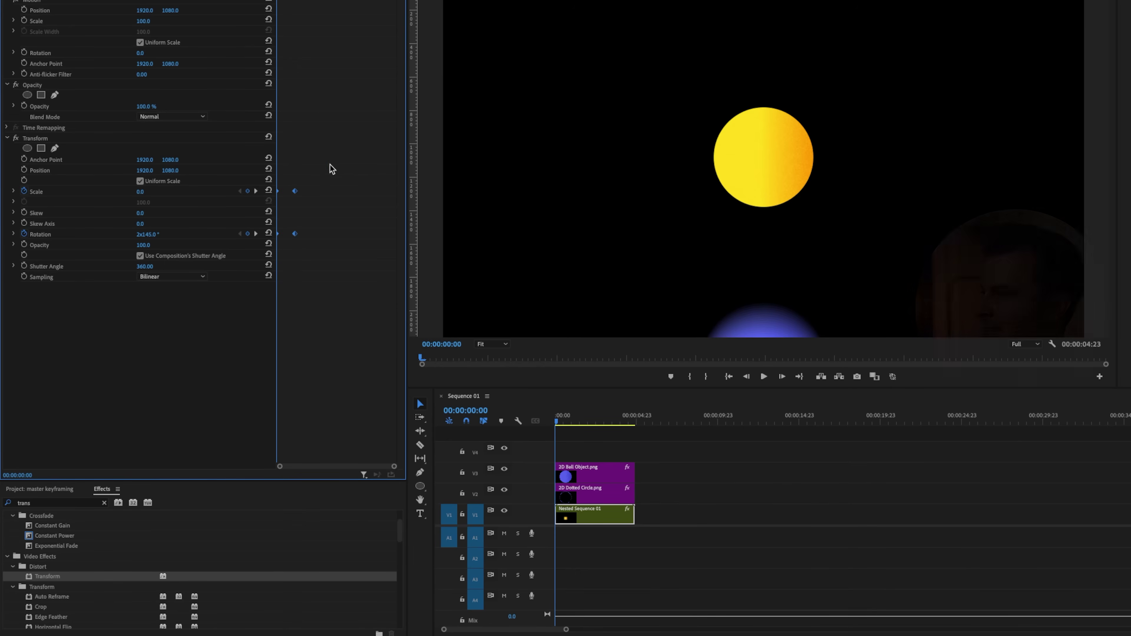
Ease out the Rotation keyframe and ease the Scale keyframe in and out
{"action": "right_click", "coordinate": [295, 235]}
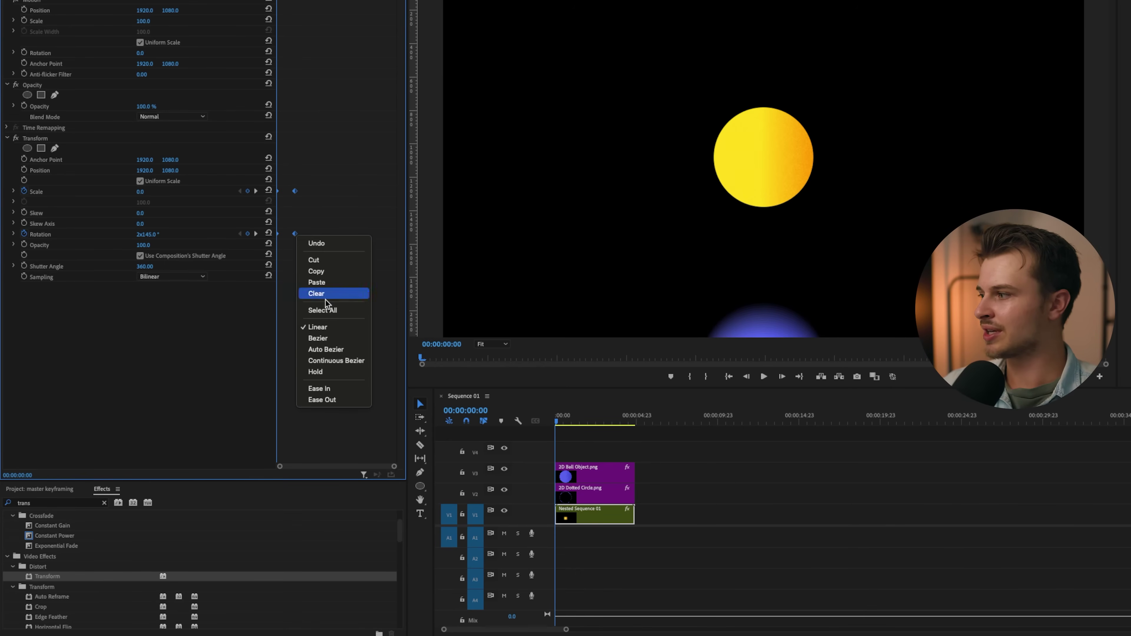
{"action": "left_click", "coordinate": [343, 400]}
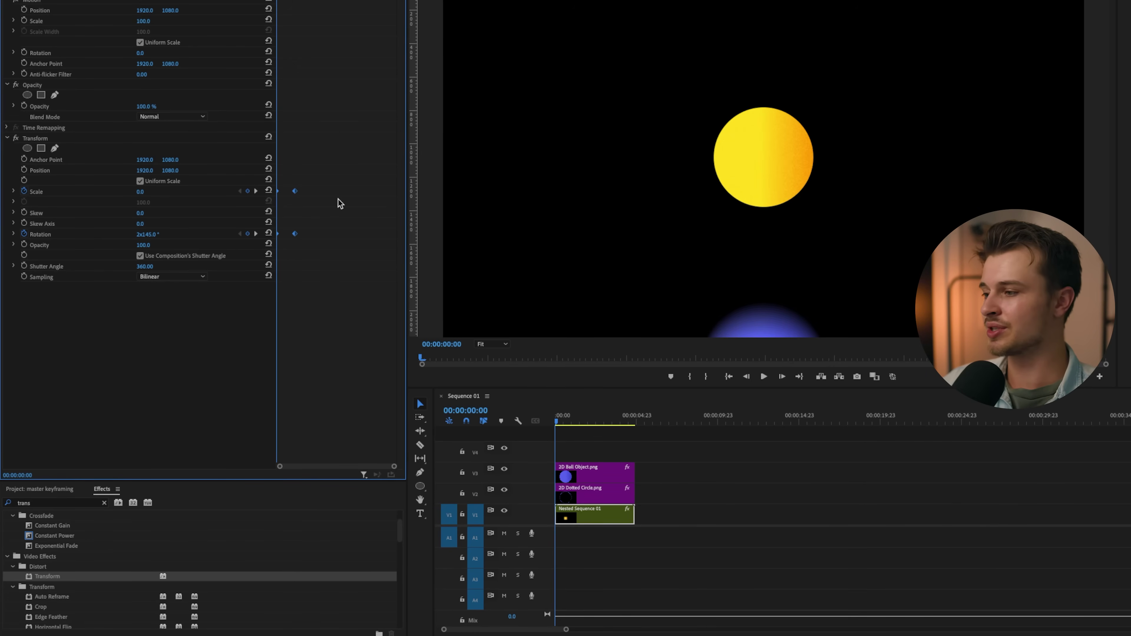
{"action": "right_click", "coordinate": [294, 190]}
{"action": "left_click", "coordinate": [346, 352]}
{"action": "right_click", "coordinate": [295, 192]}
{"action": "left_click", "coordinate": [324, 359]}
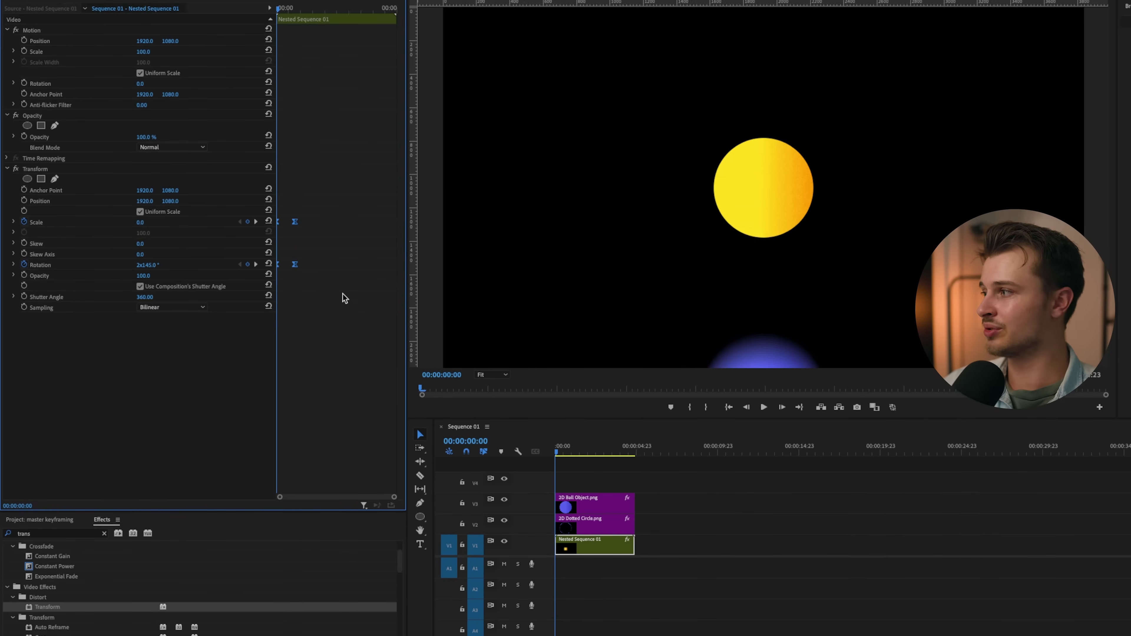
Search 'temporal inter' in Keyboard Shortcuts to find Ease In (1) and Ease Out (2)
{"action": "left_click", "coordinate": [87, 4]}
{"action": "mouse_move", "coordinate": [48, 1]}
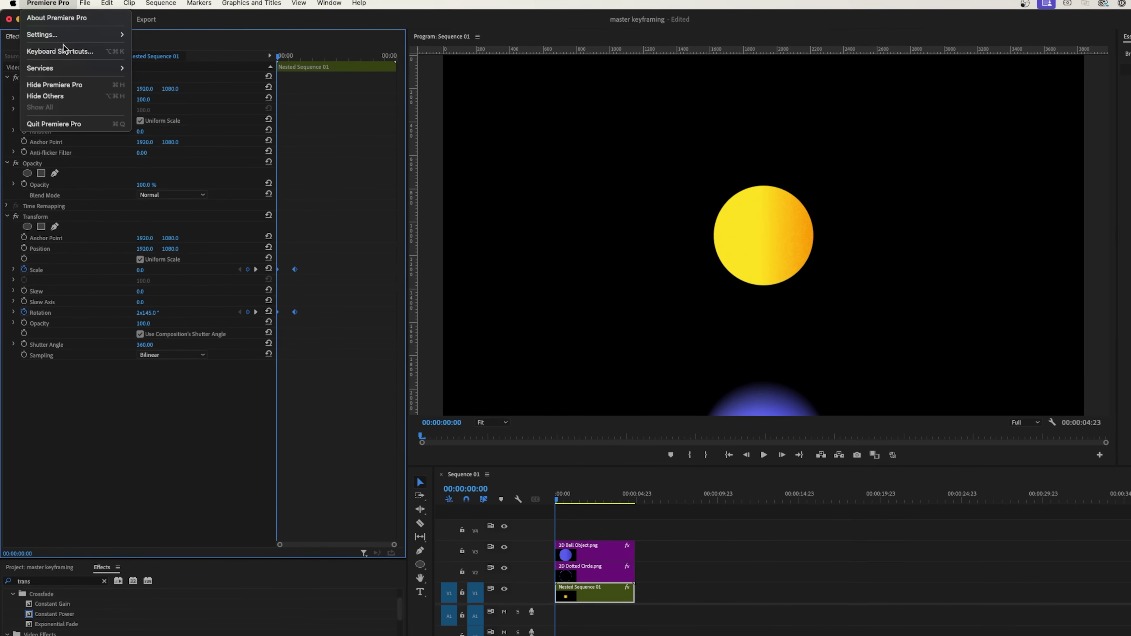
{"action": "left_click", "coordinate": [65, 52]}
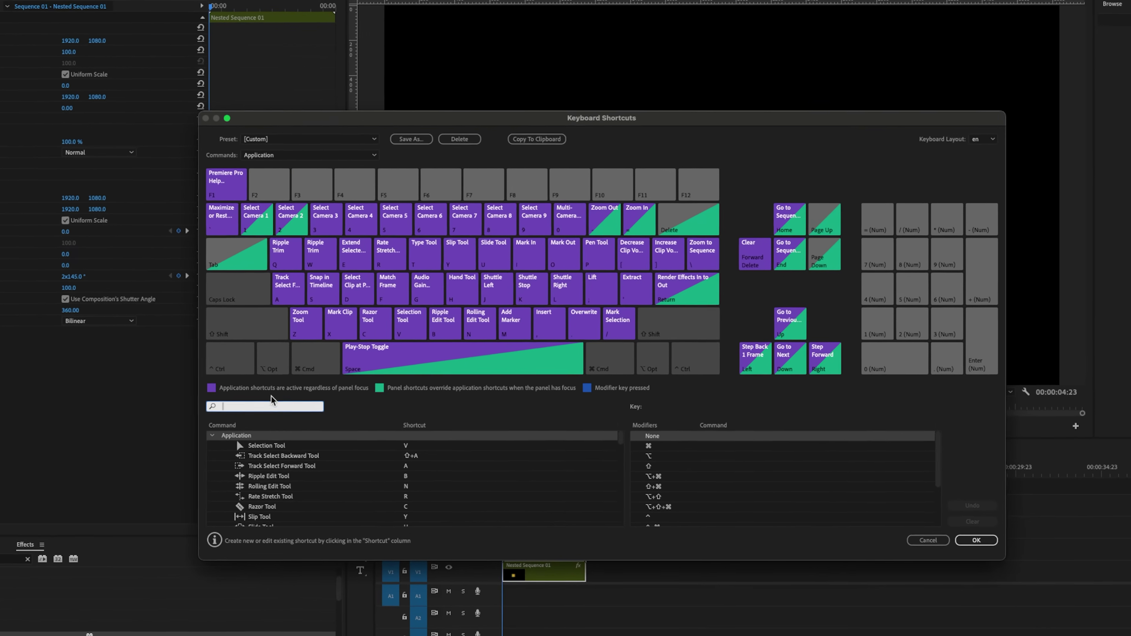
{"action": "type", "text": "temp"}
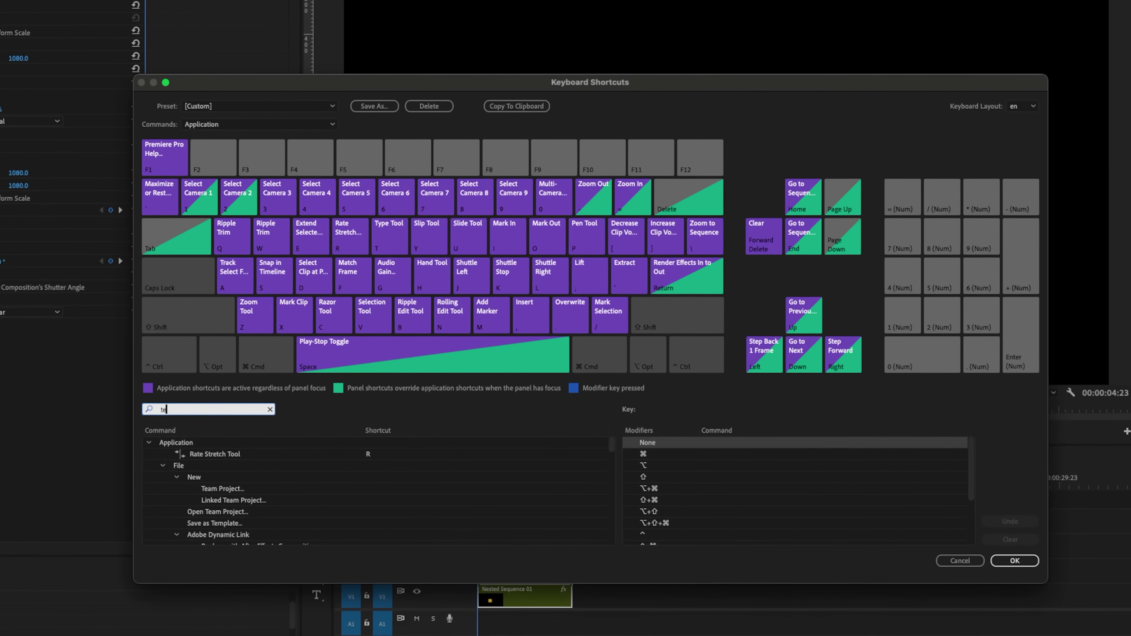
{"action": "type", "text": "oral inter"}
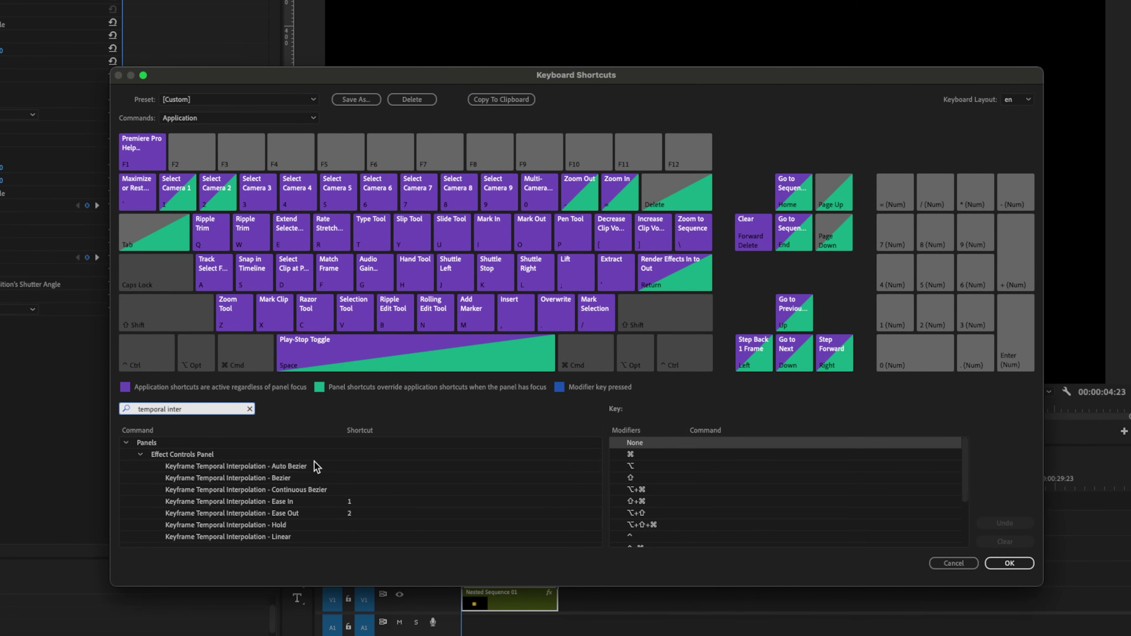
{"action": "mouse_move", "coordinate": [346, 433]}
{"action": "left_mouse_down"}
{"action": "mouse_move", "coordinate": [251, 441]}
{"action": "mouse_move", "coordinate": [340, 431]}
{"action": "left_mouse_up"}
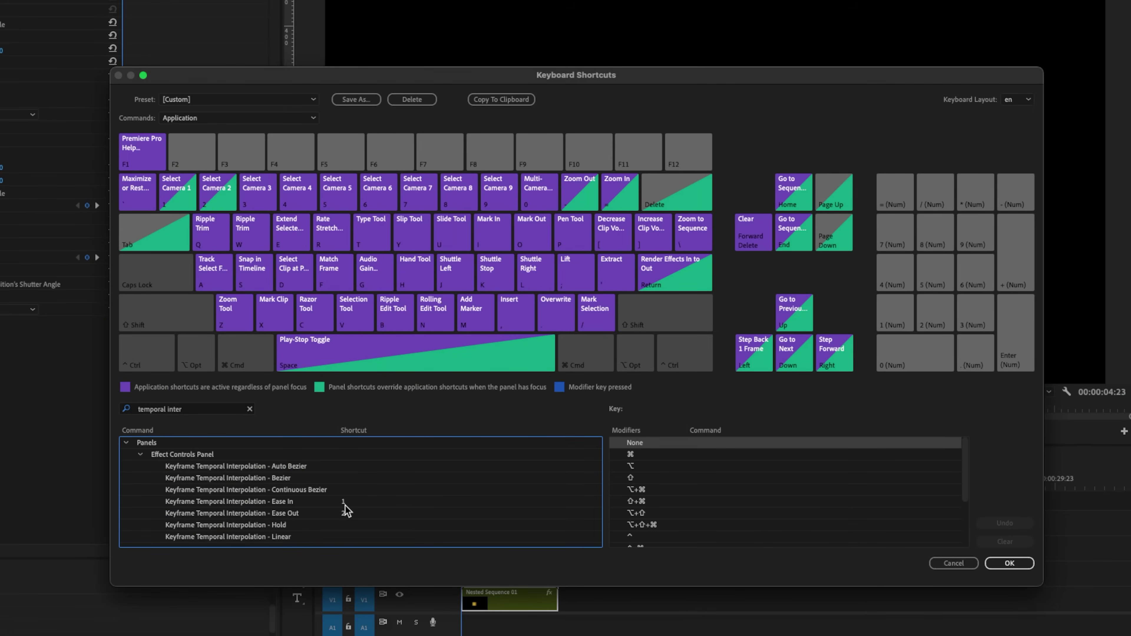
Close the shortcuts dialog, ease the selected keyframes and show the Scale graph
{"action": "left_click", "coordinate": [1009, 564]}
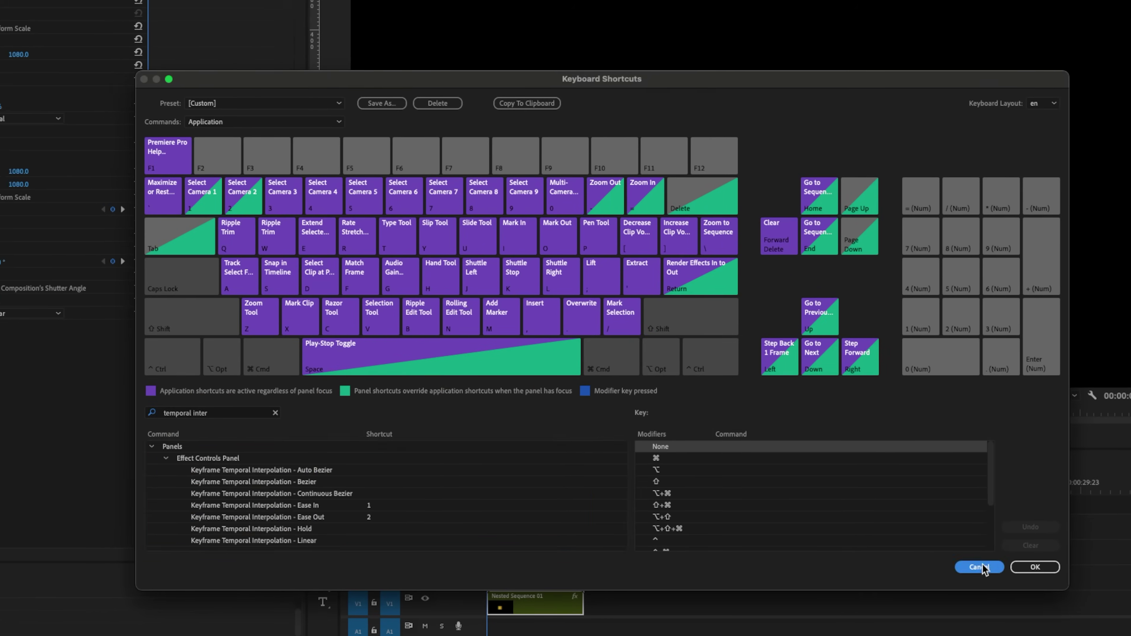
{"action": "key", "text": "F9"}
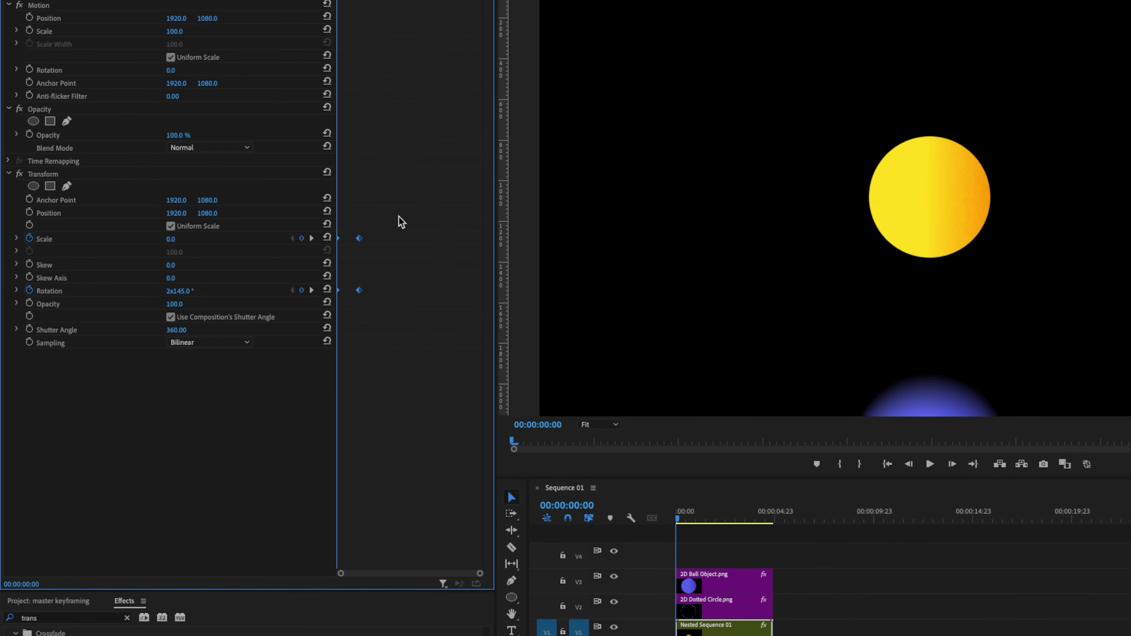
{"action": "left_click", "coordinate": [16, 239]}
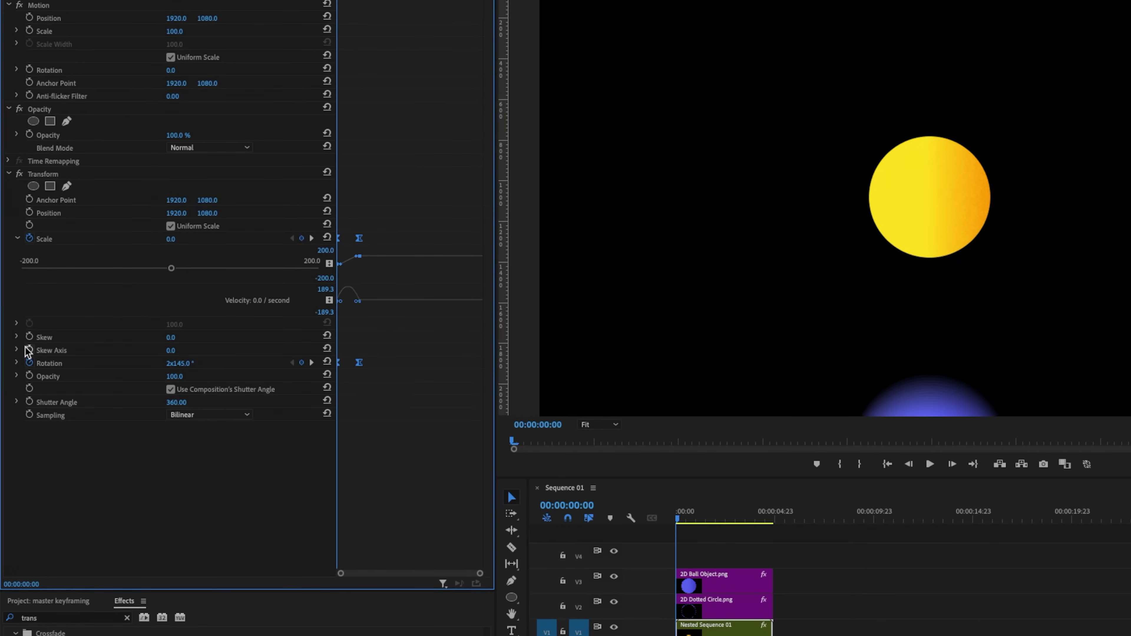
Steepen the sun's Scale and Rotation easing curves with the Bezier handles
{"action": "left_click", "coordinate": [17, 364]}
{"action": "left_click", "coordinate": [642, 515]}
{"action": "key", "text": "space"}
{"action": "left_click", "coordinate": [429, 239]}
{"action": "left_click_drag", "start_coordinate": [410, 302], "coordinate": [372, 302]}
{"action": "left_click", "coordinate": [429, 363]}
{"action": "left_click_drag", "start_coordinate": [414, 421], "coordinate": [383, 421]}
{"action": "key", "text": "space"}
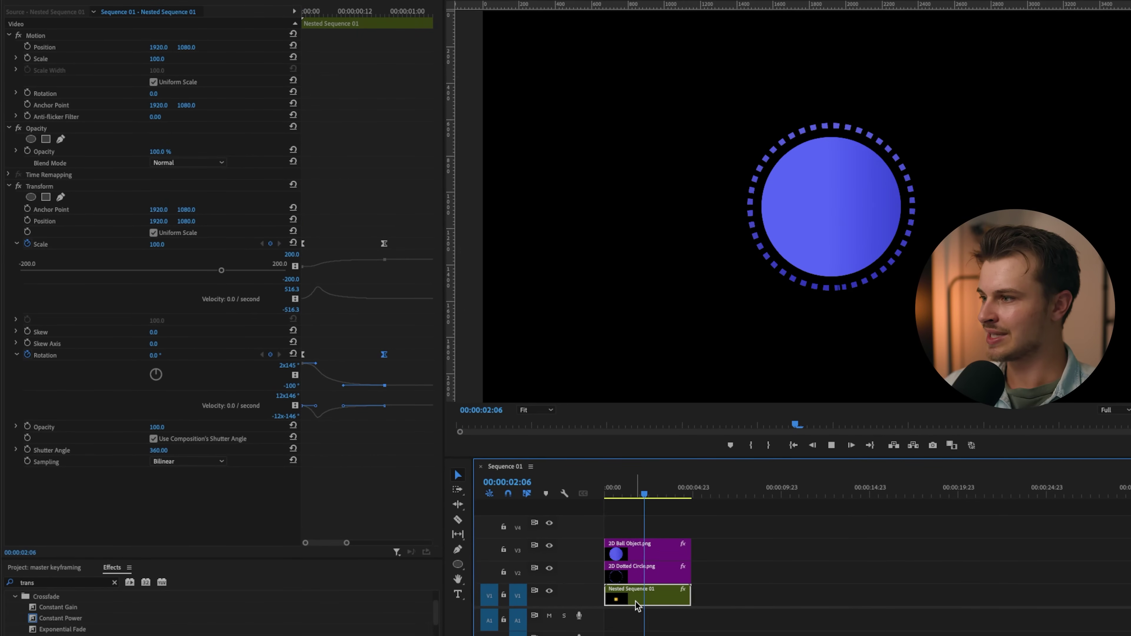
Move Nested Sequence 01 to track V4, starting 15 frames later
{"action": "left_click_drag", "start_coordinate": [641, 606], "coordinate": [632, 517]}
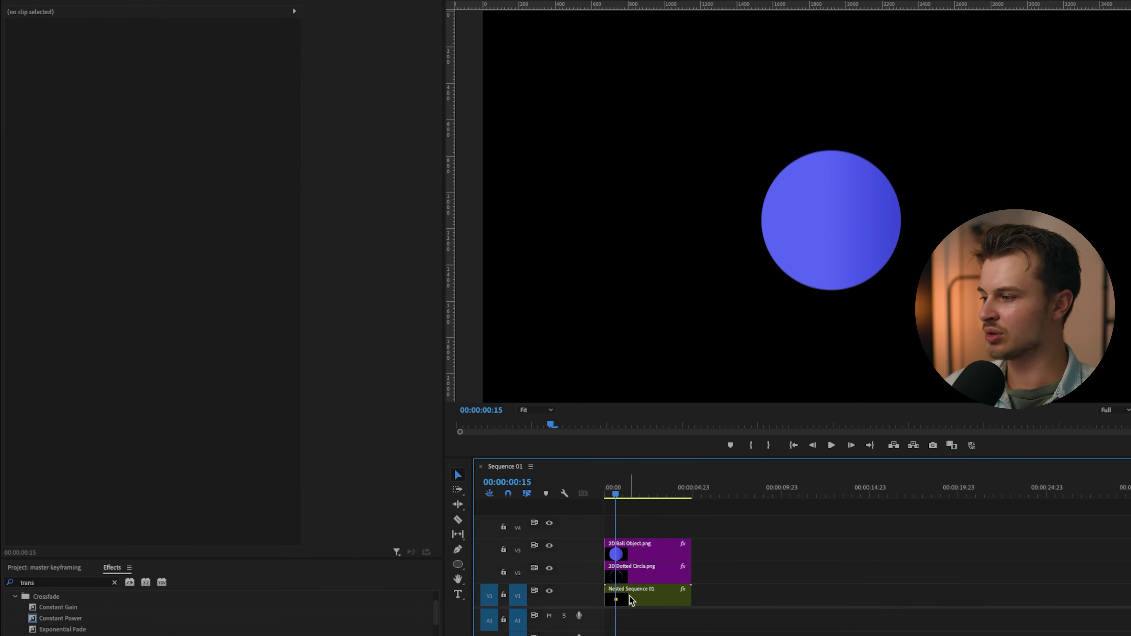
{"action": "left_click_drag", "start_coordinate": [631, 601], "coordinate": [634, 533]}
{"action": "left_click_drag", "start_coordinate": [703, 528], "coordinate": [698, 530]}
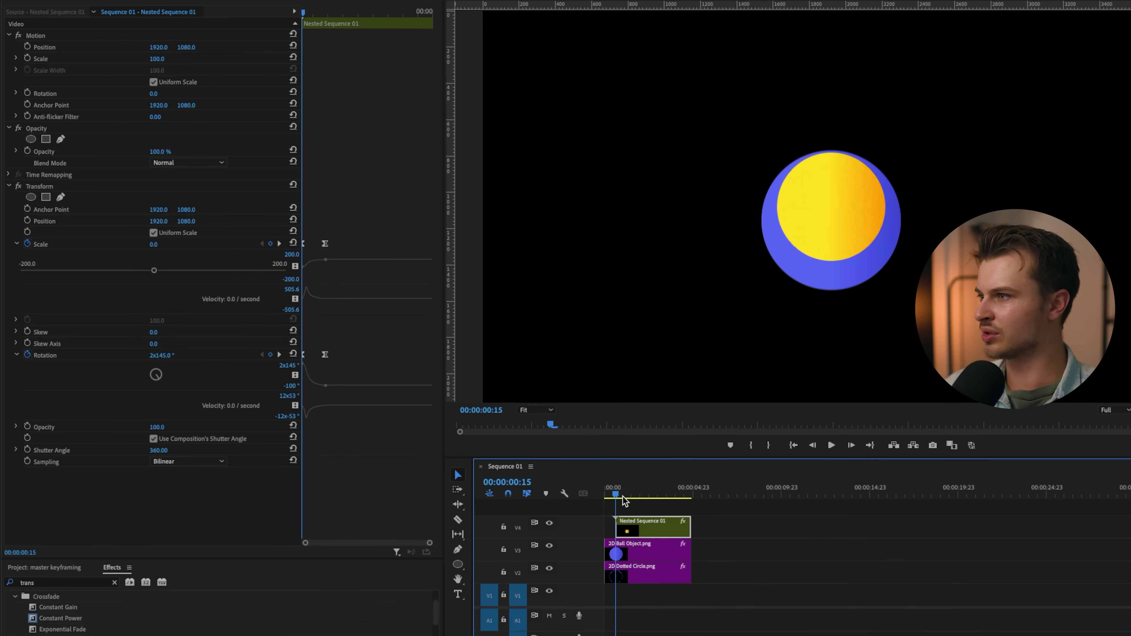
{"action": "key", "text": "space"}
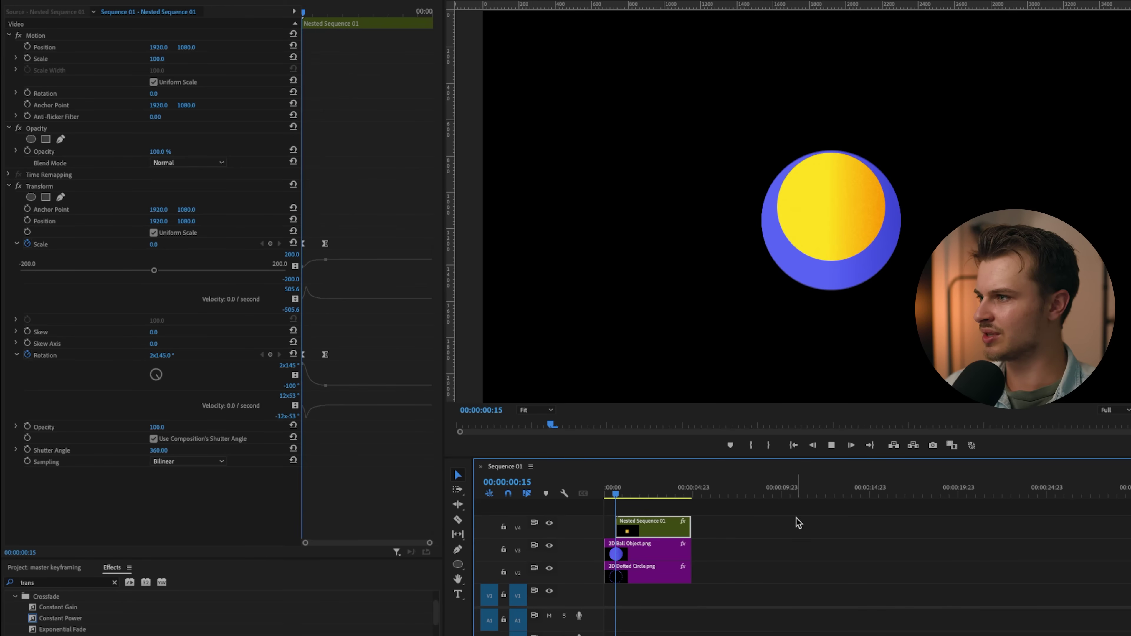
{"action": "key", "text": "space"}
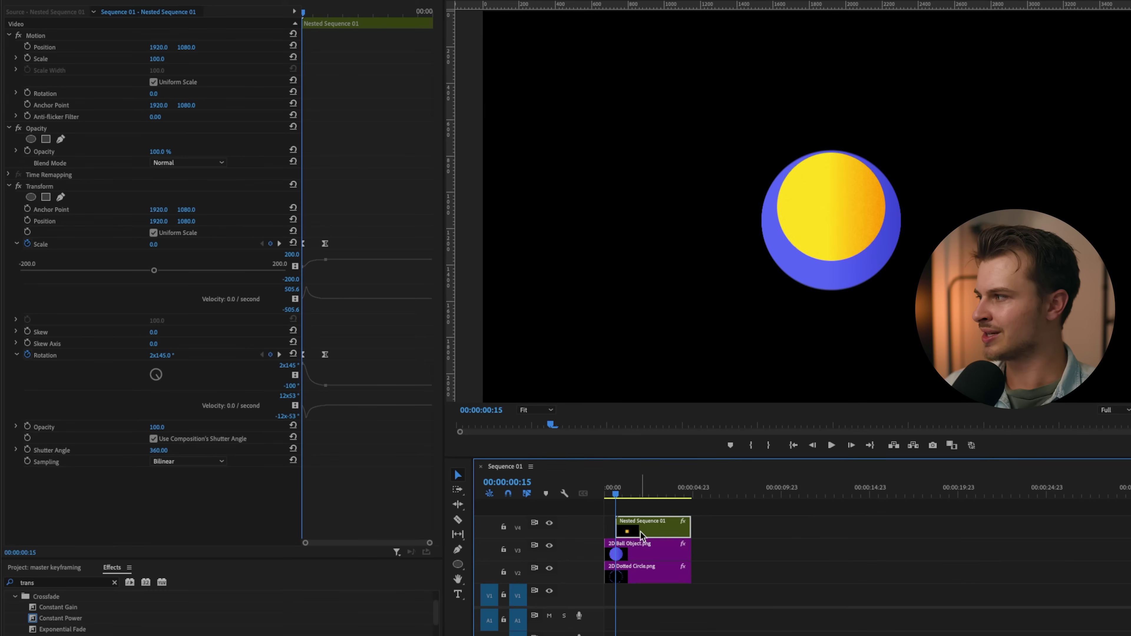
Set the sun's starting Scale to 0.1 and play the composite back
{"action": "left_click", "coordinate": [162, 243]}
{"action": "type", "text": "0.1"}
{"action": "key", "text": "Return"}
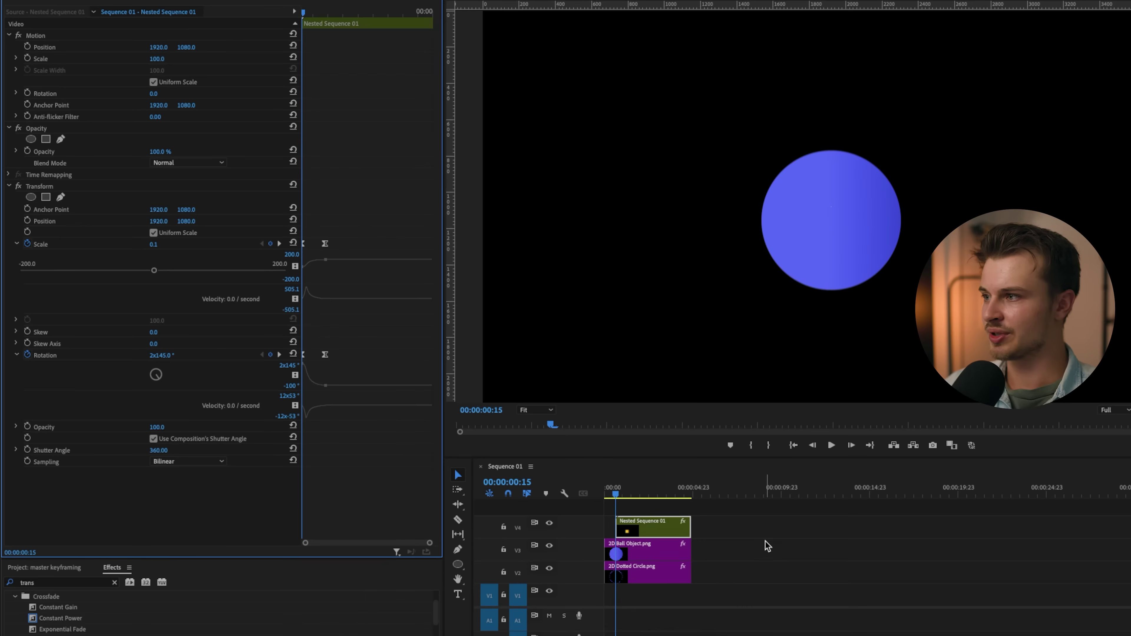
{"action": "left_click", "coordinate": [767, 547]}
{"action": "key", "text": "space"}
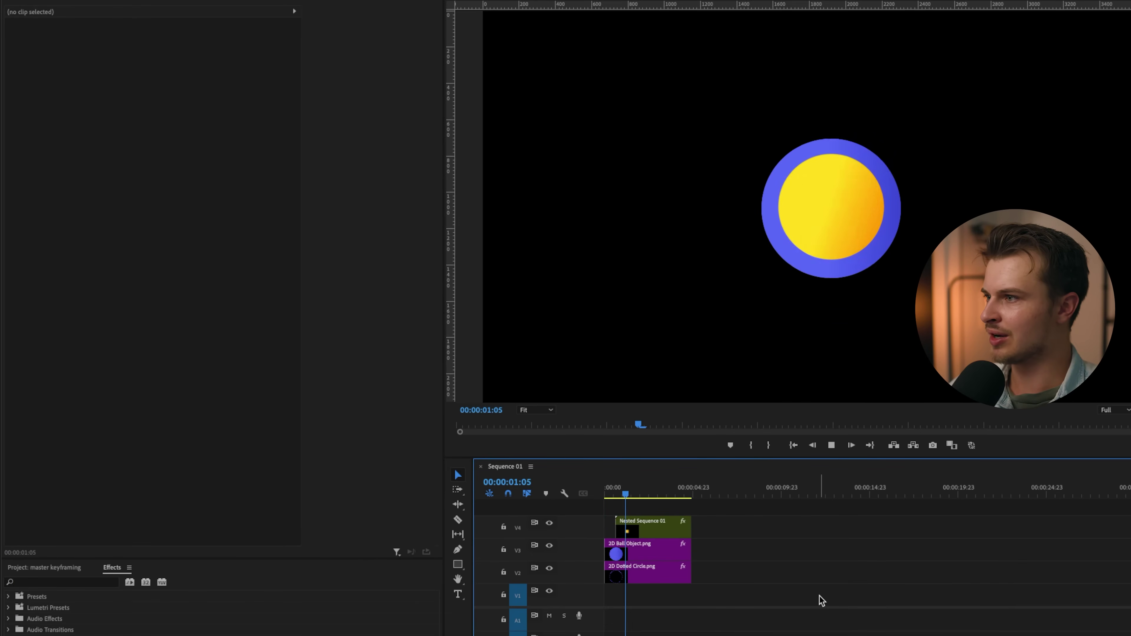
Preview at 1/8 playback resolution, then restore it to 1/2
{"action": "left_click", "coordinate": [616, 492]}
{"action": "left_click", "coordinate": [1109, 411]}
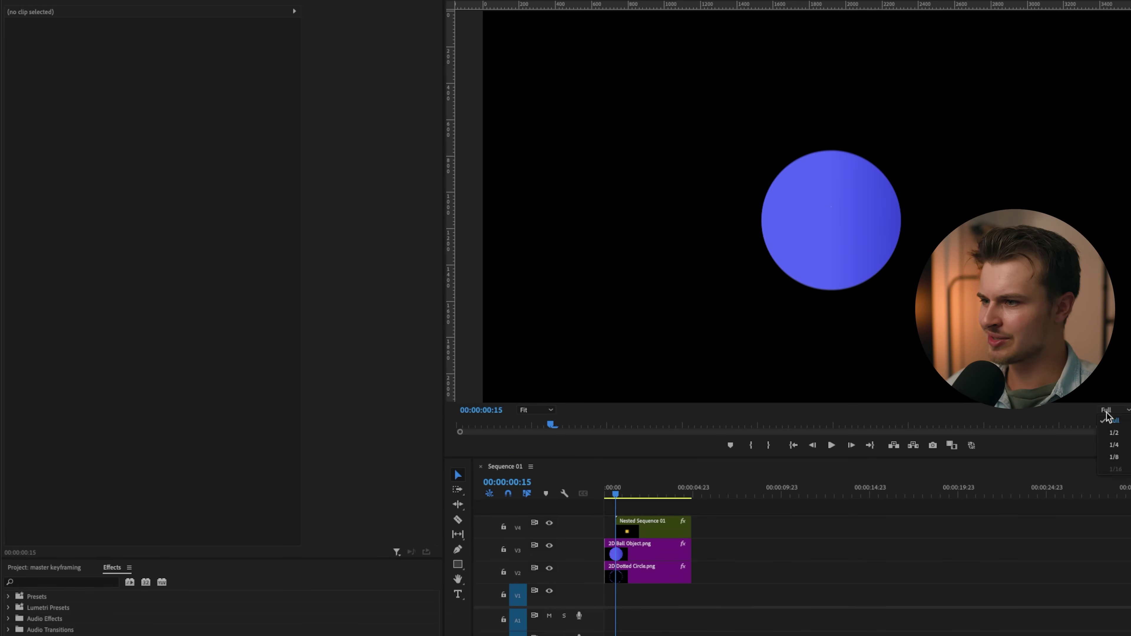
{"action": "left_click", "coordinate": [1115, 433]}
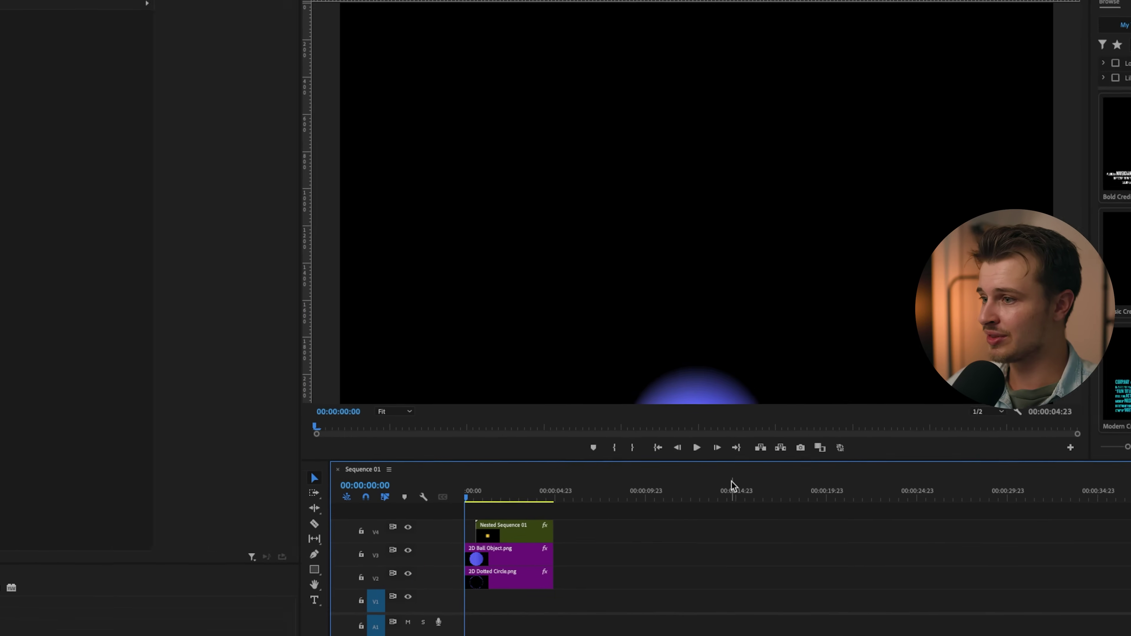
{"action": "left_click", "coordinate": [988, 411]}
{"action": "left_click", "coordinate": [980, 456]}
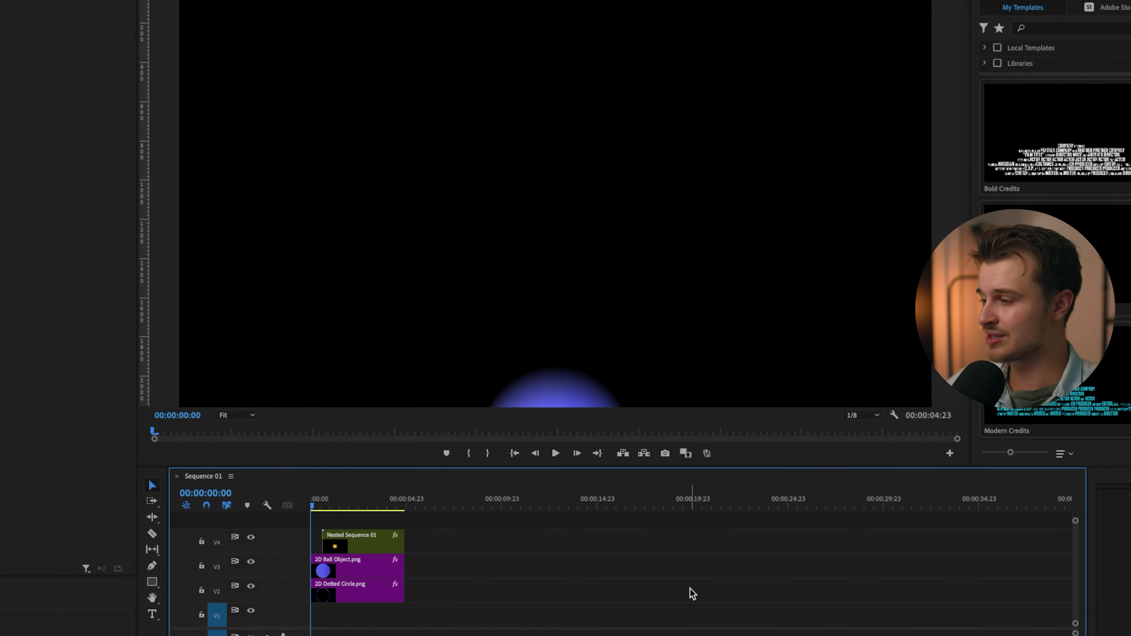
{"action": "key", "text": "space"}
{"action": "left_click", "coordinate": [870, 417]}
{"action": "left_click", "coordinate": [861, 434]}
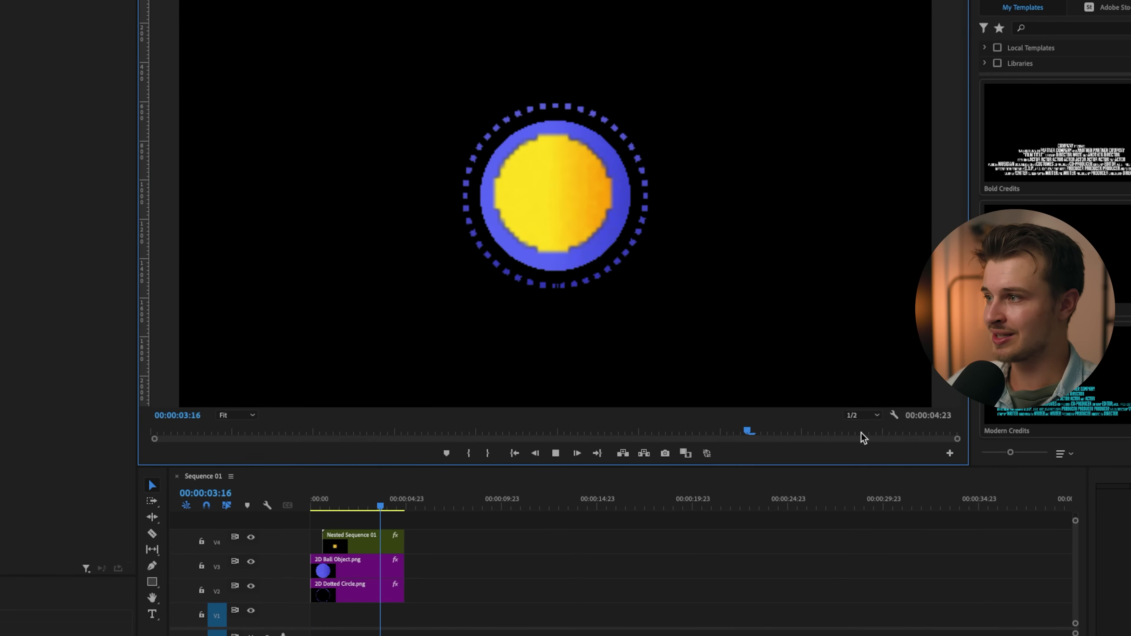
Replay the animation from the start and select the Nested Sequence 01 clip on V4
{"action": "left_click", "coordinate": [320, 507]}
{"action": "left_click_drag", "start_coordinate": [319, 506], "coordinate": [311, 511]}
{"action": "key", "text": "space"}
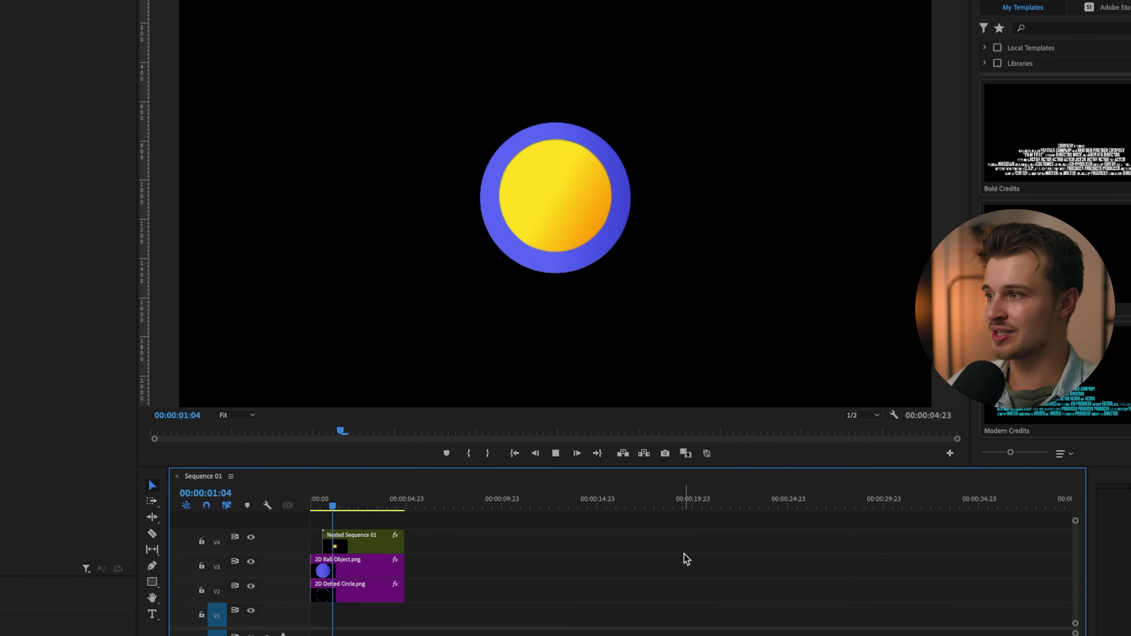
{"action": "key", "text": "space"}
{"action": "key", "text": "Home"}
{"action": "left_click", "coordinate": [346, 539]}
{"action": "key", "text": "space"}
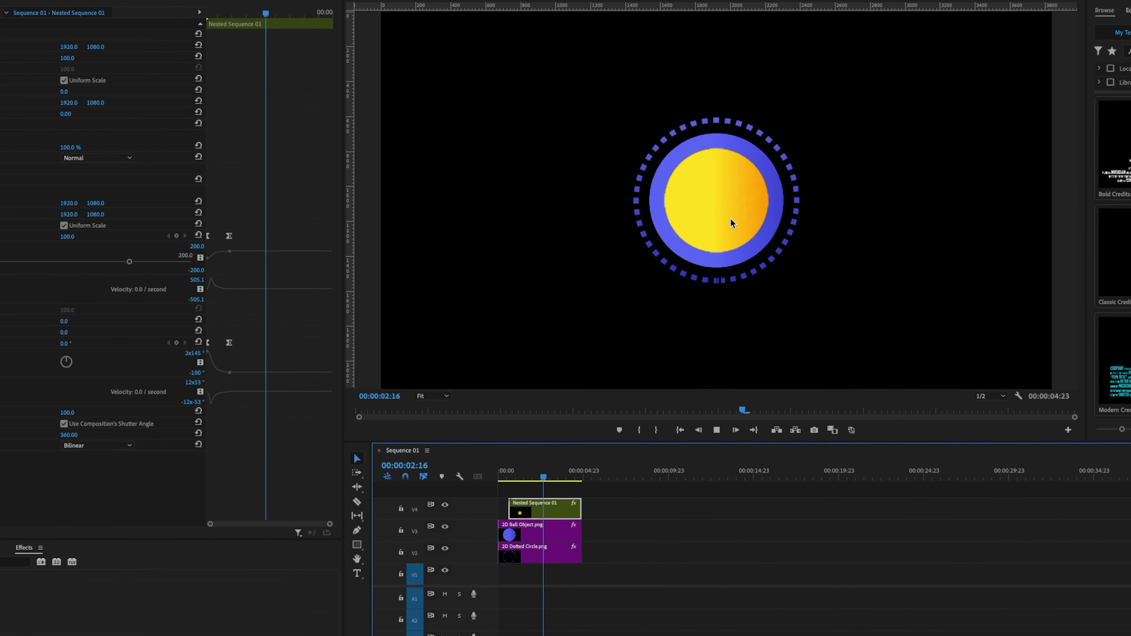
Apply a Transform to the nested clip and keyframe its Opacity from 100 to 0 between 2:13 and 3:19
{"action": "key", "text": "space"}
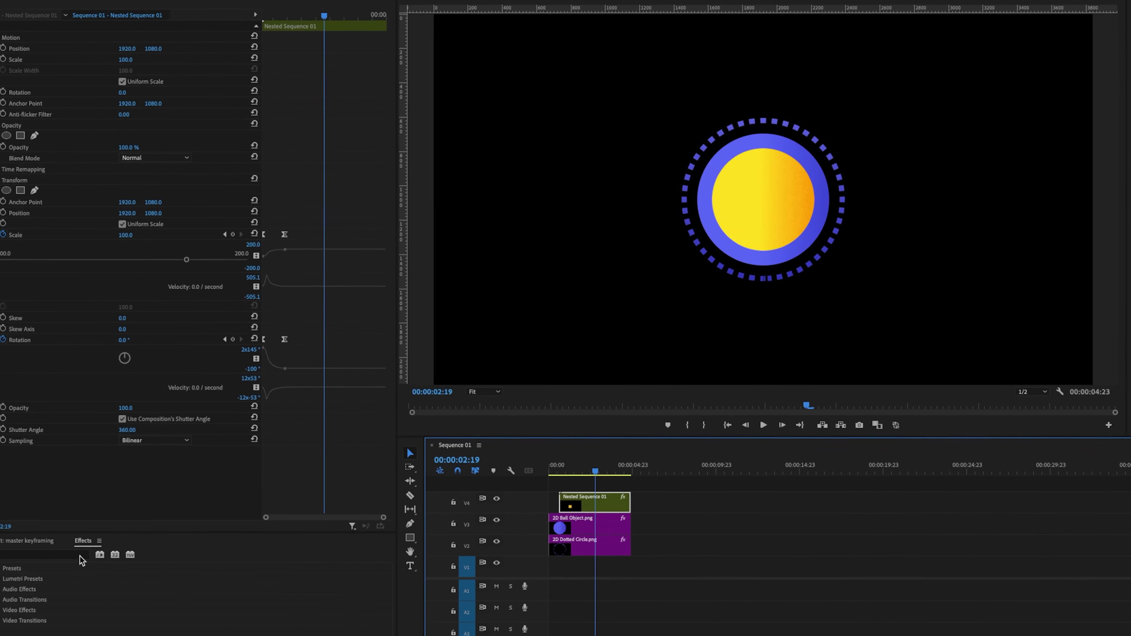
{"action": "left_click", "coordinate": [80, 557]}
{"action": "type", "text": "transfo"}
{"action": "left_click_drag", "start_coordinate": [73, 628], "coordinate": [224, 470]}
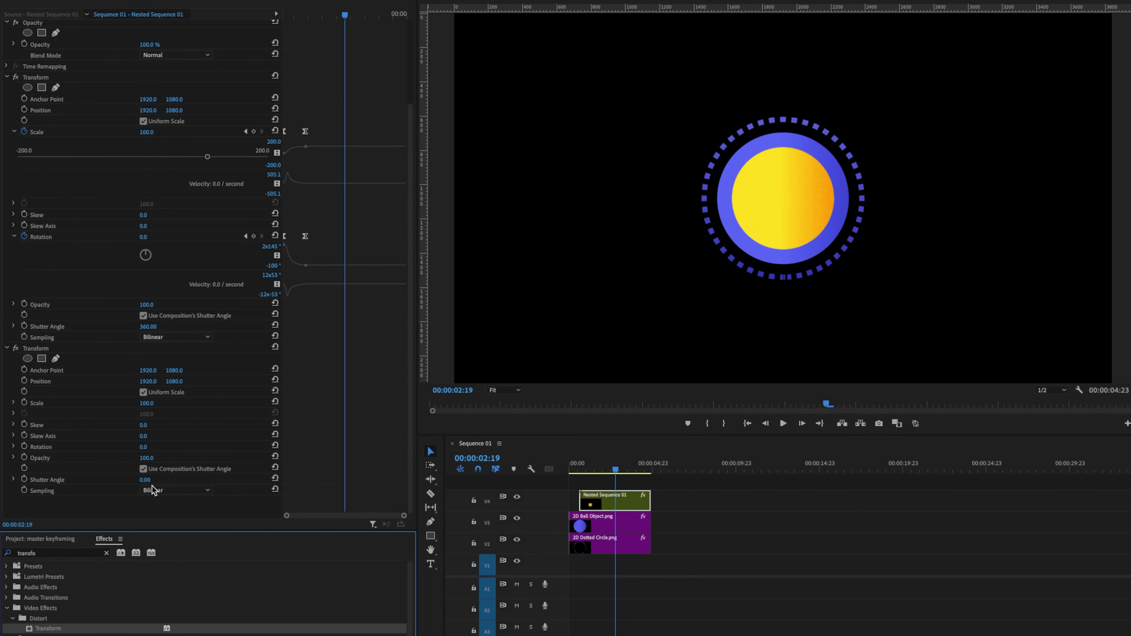
{"action": "left_click_drag", "start_coordinate": [615, 468], "coordinate": [613, 467]}
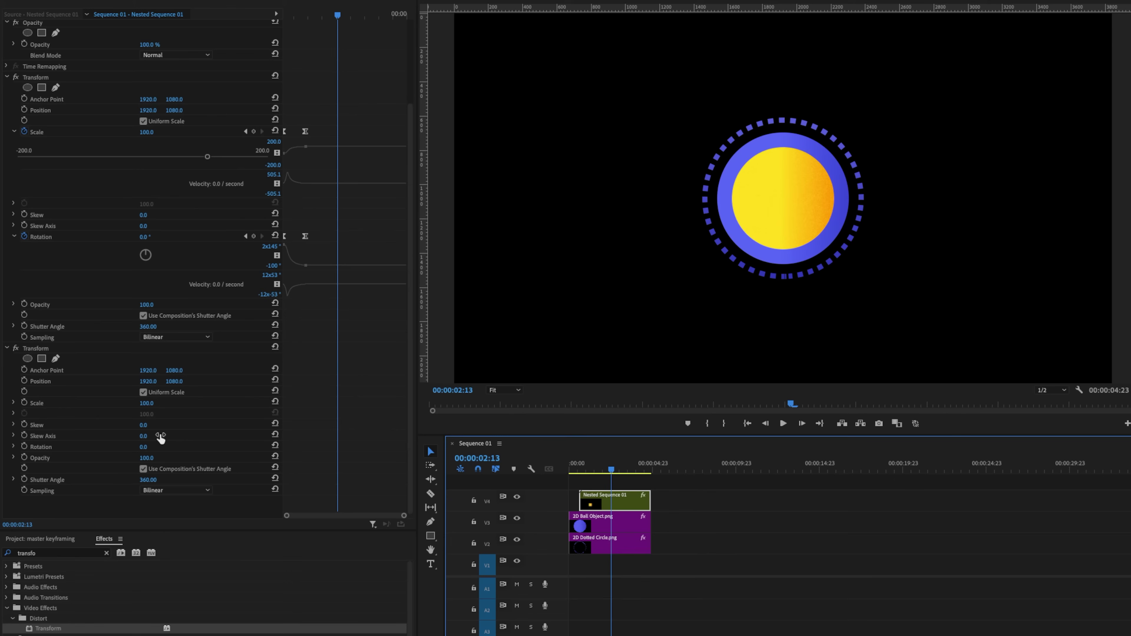
{"action": "left_click", "coordinate": [25, 457]}
{"action": "left_click_drag", "start_coordinate": [613, 477], "coordinate": [635, 476]}
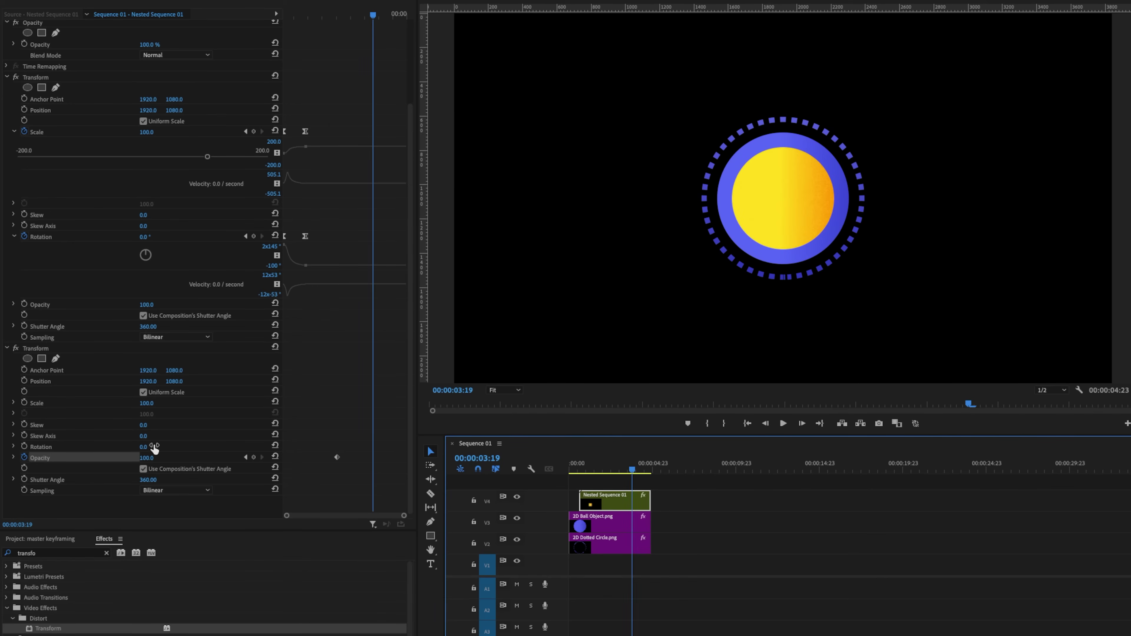
{"action": "left_click_drag", "start_coordinate": [154, 458], "coordinate": [111, 458]}
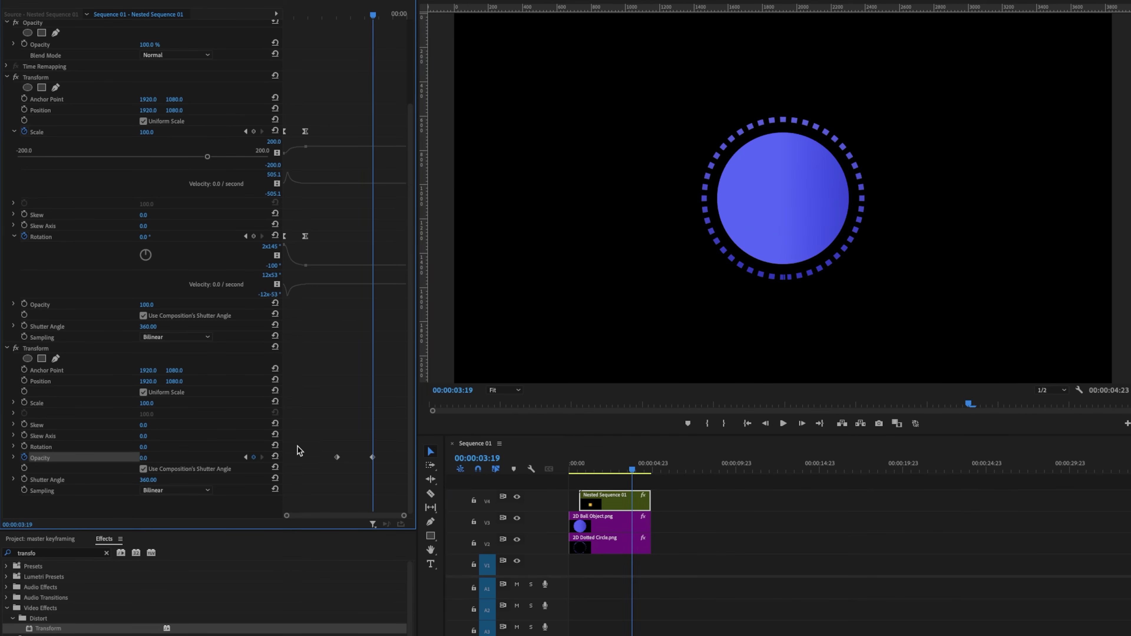
Ease both opacity keyframes, lengthening the ease into the final one, and preview the fade
{"action": "left_click_drag", "start_coordinate": [300, 438], "coordinate": [399, 478]}
{"action": "left_click", "coordinate": [608, 466]}
{"action": "key", "text": "space"}
{"action": "key", "text": "space"}
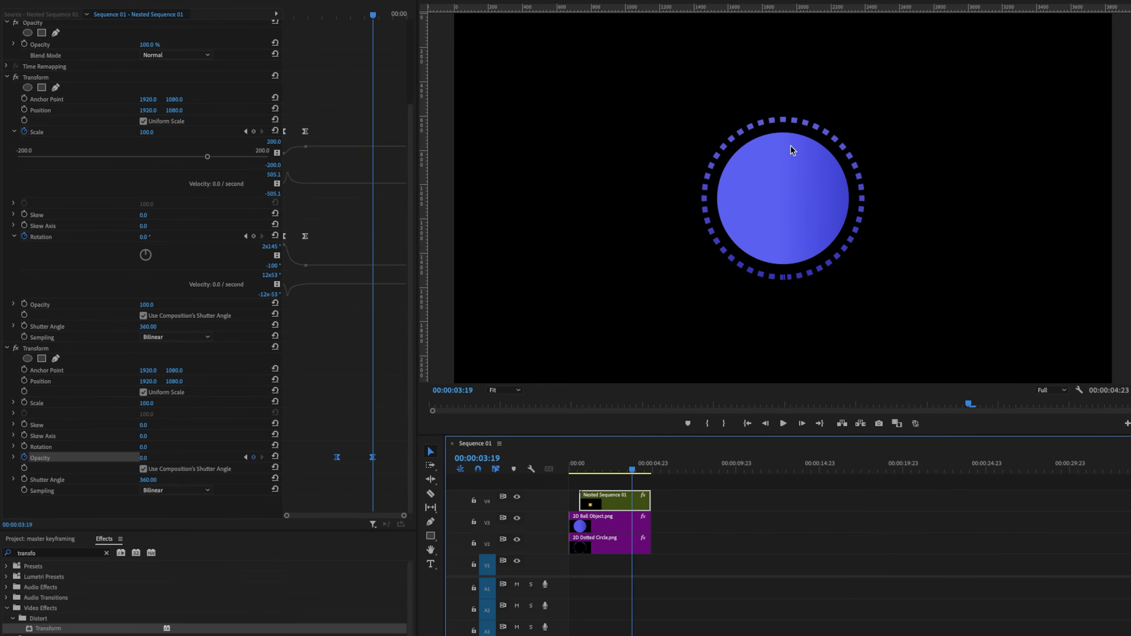
{"action": "left_click", "coordinate": [13, 457]}
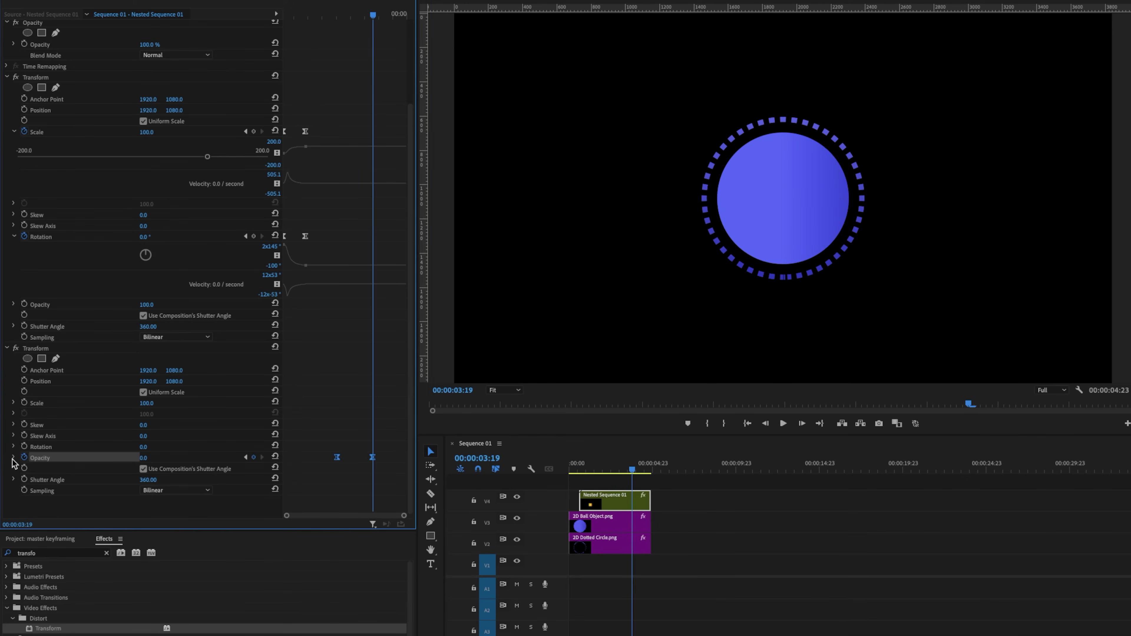
{"action": "scroll", "coordinate": [346, 430], "scroll_direction": "down", "scroll_amount": 3}
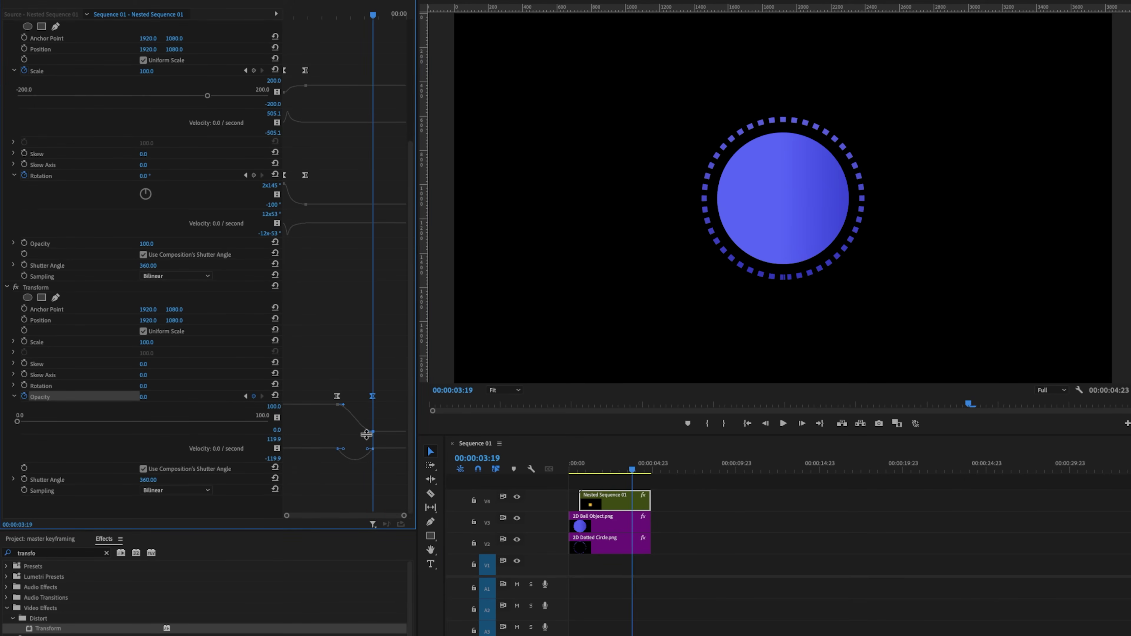
{"action": "left_click_drag", "start_coordinate": [366, 432], "coordinate": [355, 432]}
{"action": "left_click", "coordinate": [613, 472]}
{"action": "key", "text": "space"}
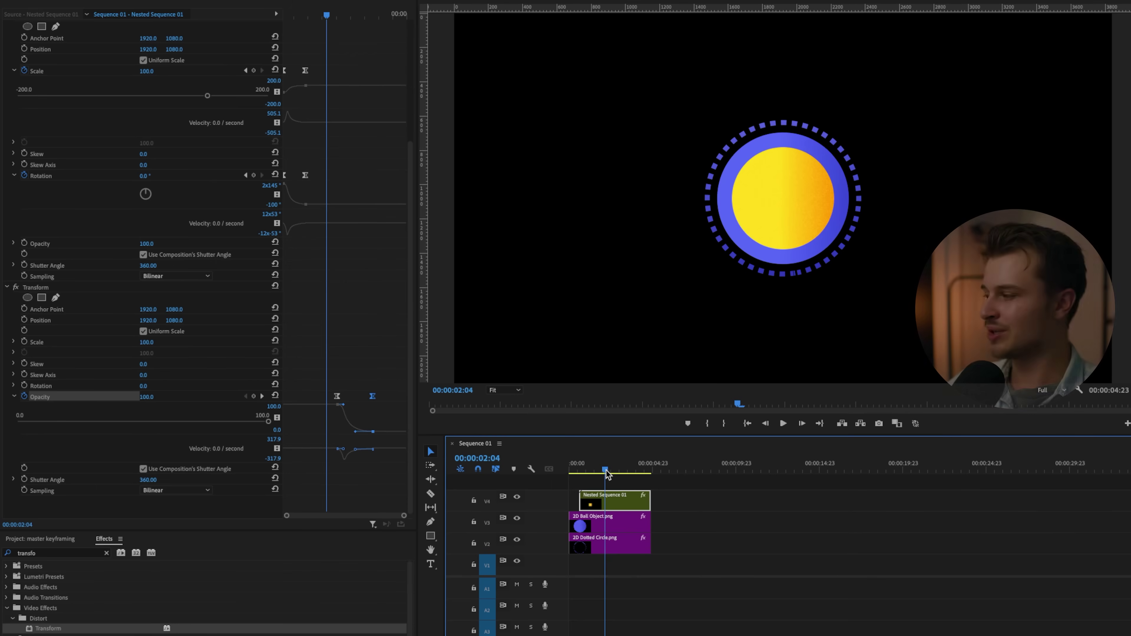
Add a third Transform to the nested clip with a Position keyframe, then move to 00:00:03:03
{"action": "scroll", "coordinate": [178, 312], "scroll_direction": "down", "scroll_amount": 5}
{"action": "left_click", "coordinate": [52, 629]}
{"action": "left_click_drag", "start_coordinate": [53, 628], "coordinate": [143, 379]}
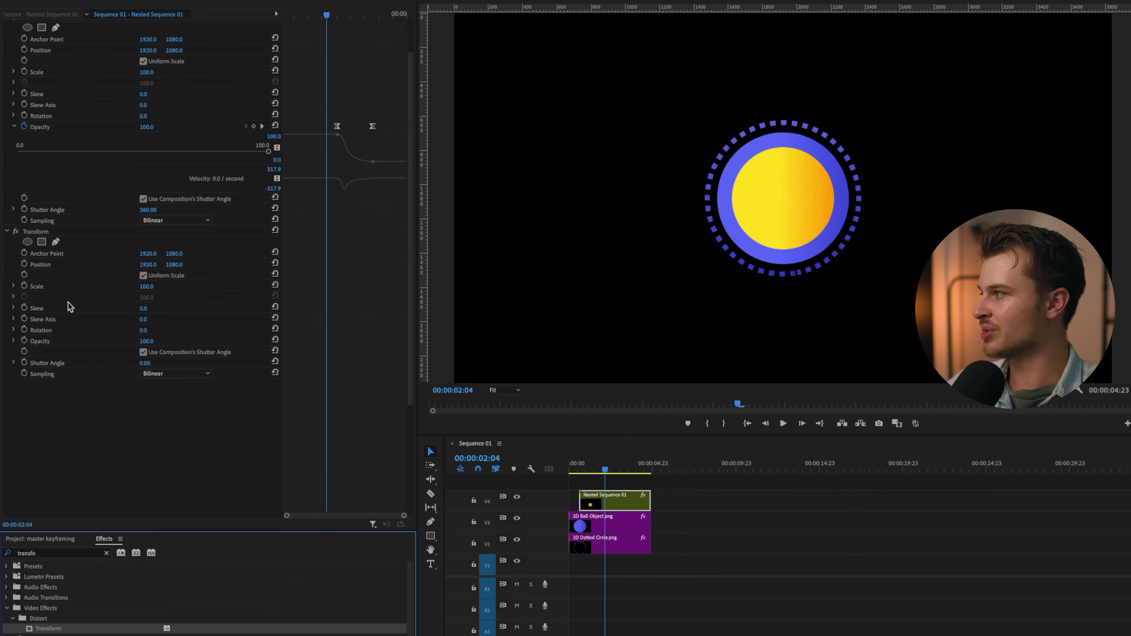
{"action": "left_click", "coordinate": [24, 264]}
{"action": "scroll", "coordinate": [27, 268], "scroll_direction": "up", "scroll_amount": 3}
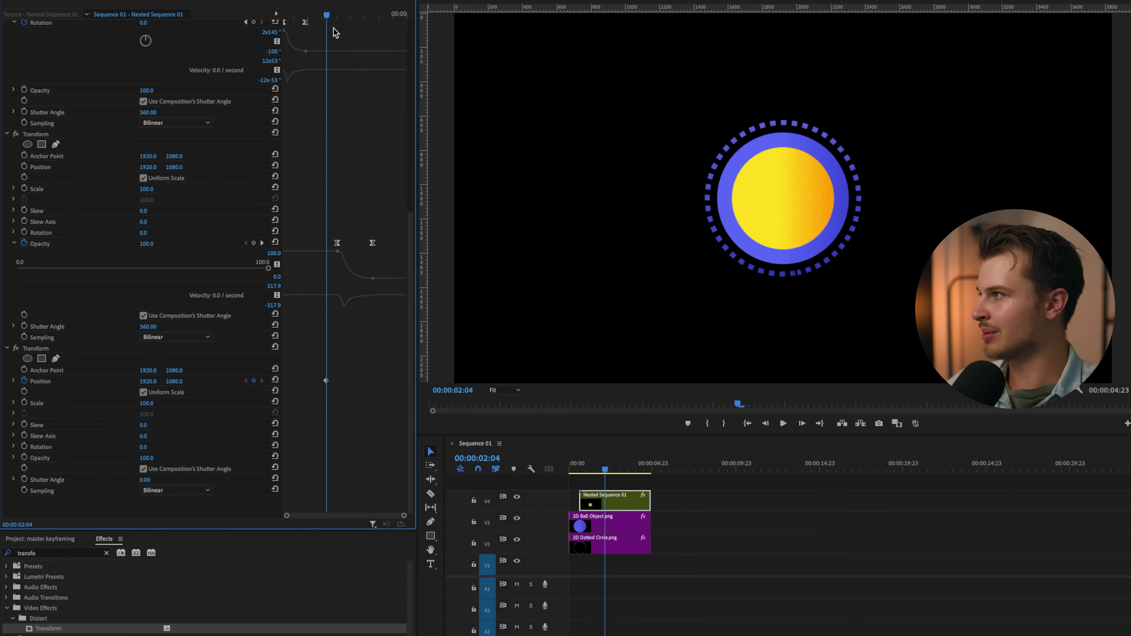
{"action": "left_click_drag", "start_coordinate": [327, 20], "coordinate": [356, 22]}
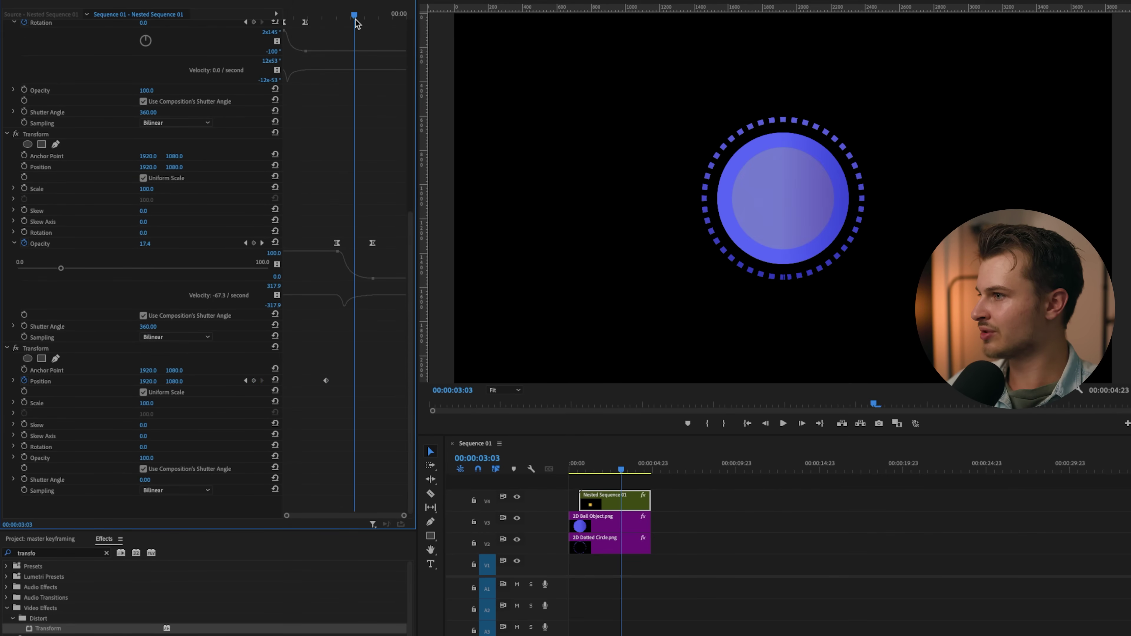
Raise the ball to Y -313 and steepen both Position keyframes' easing with their Bezier handles
{"action": "mouse_move", "coordinate": [174, 381]}
{"action": "left_mouse_down"}
{"action": "mouse_move", "coordinate": [157, 381]}
{"action": "mouse_move", "coordinate": [177, 382]}
{"action": "left_mouse_up"}
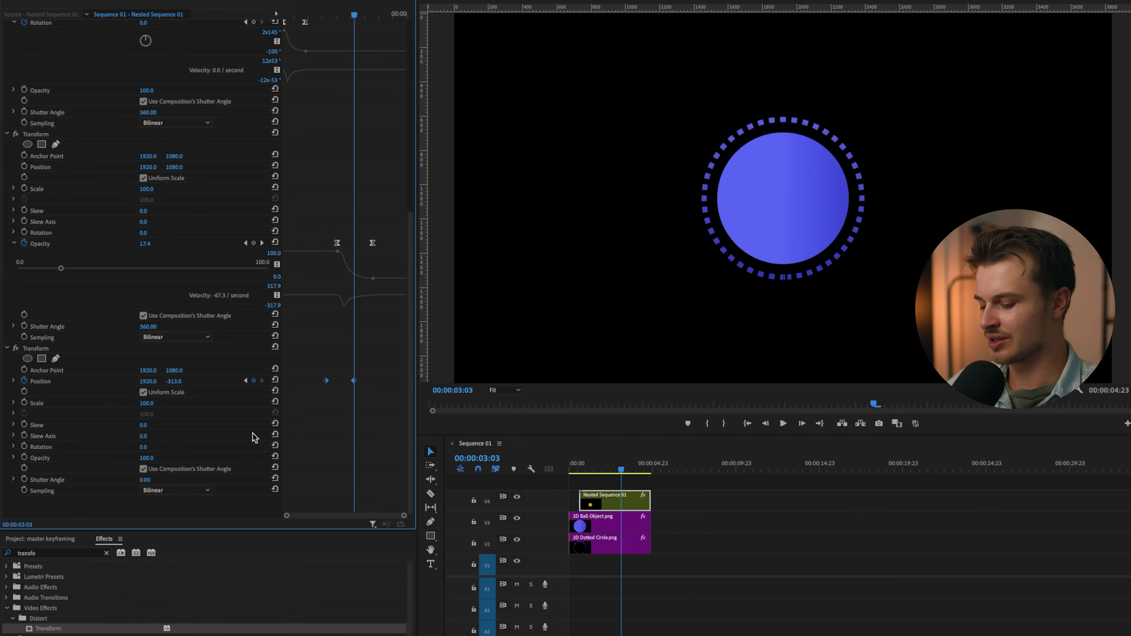
{"action": "left_click", "coordinate": [13, 381]}
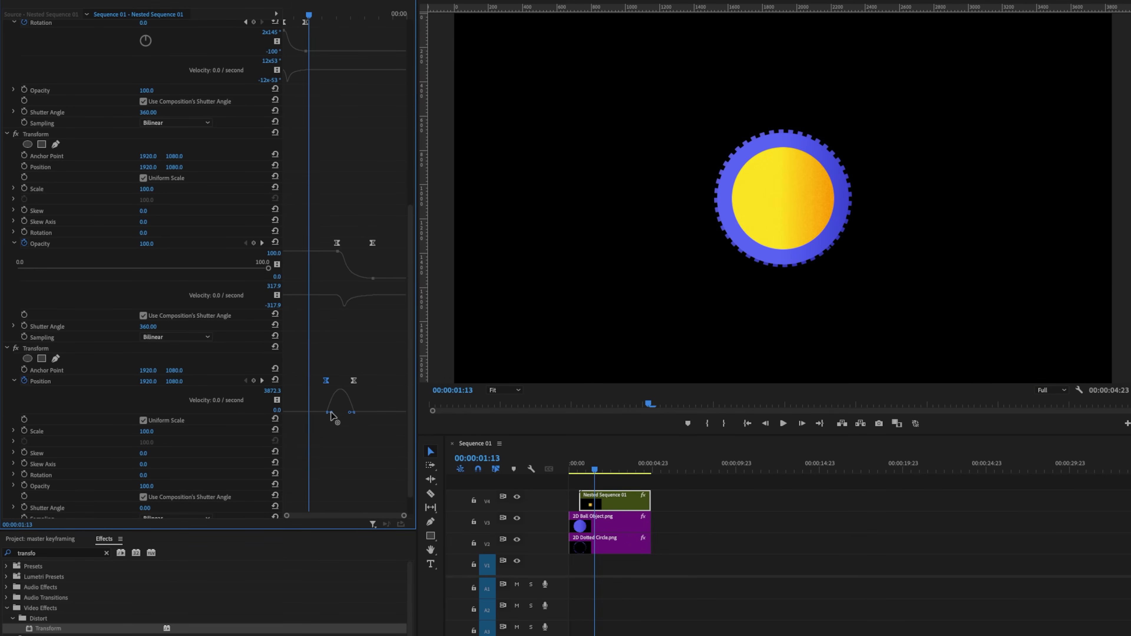
{"action": "left_click_drag", "start_coordinate": [331, 412], "coordinate": [350, 417]}
{"action": "left_click", "coordinate": [354, 381]}
{"action": "left_click_drag", "start_coordinate": [353, 413], "coordinate": [328, 416]}
Preview the rising, fading ball from 00:00:01:16 and check the rise at 00:00:03:01
{"action": "left_click", "coordinate": [597, 466]}
{"action": "key", "text": "space"}
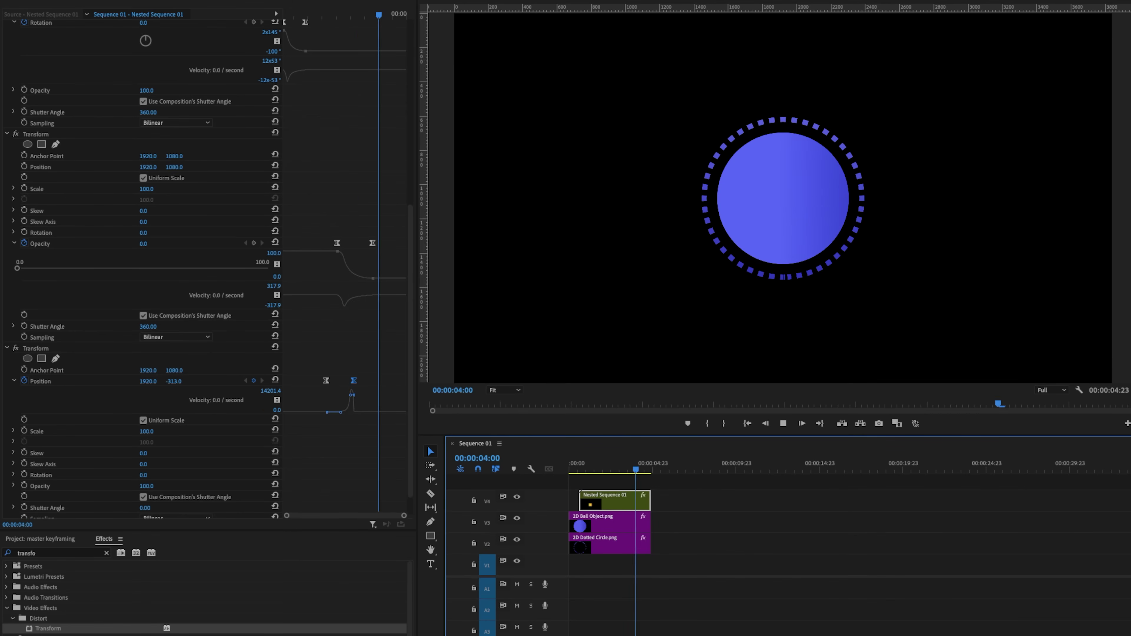
{"action": "left_click", "coordinate": [613, 466]}
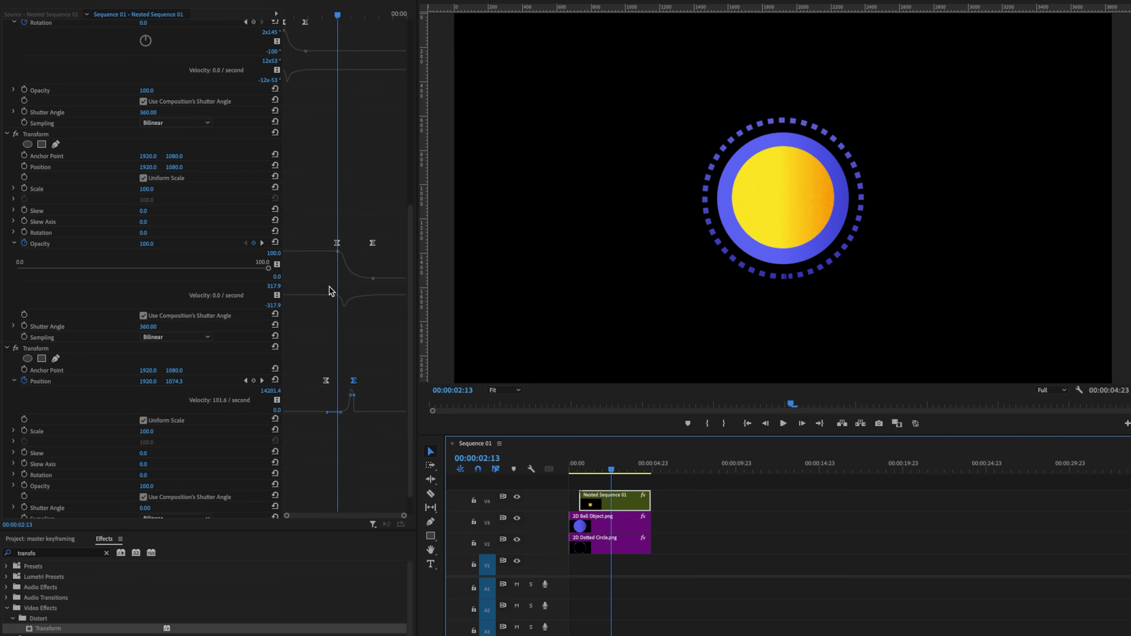
{"action": "left_click", "coordinate": [360, 225]}
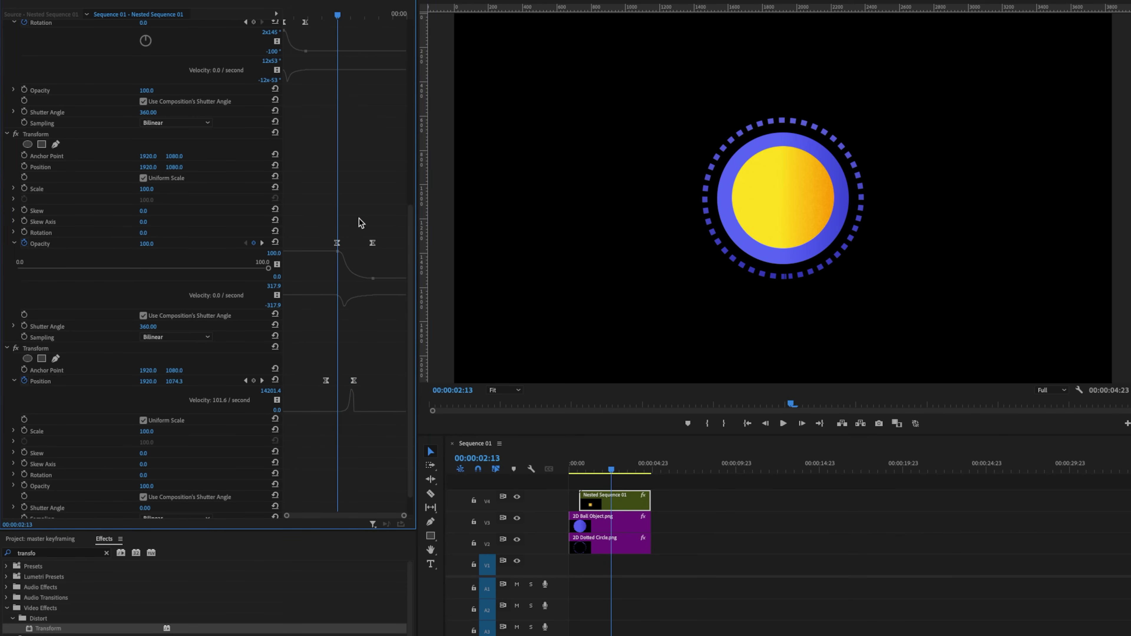
{"action": "left_click_drag", "start_coordinate": [338, 15], "coordinate": [352, 14]}
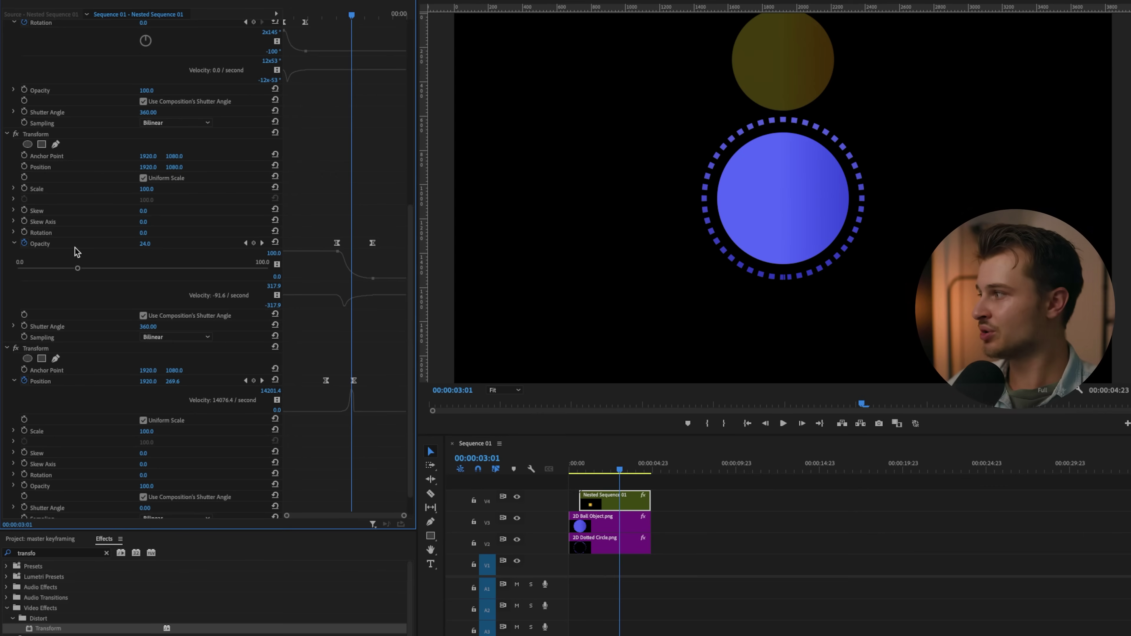
{"action": "left_click", "coordinate": [6, 349]}
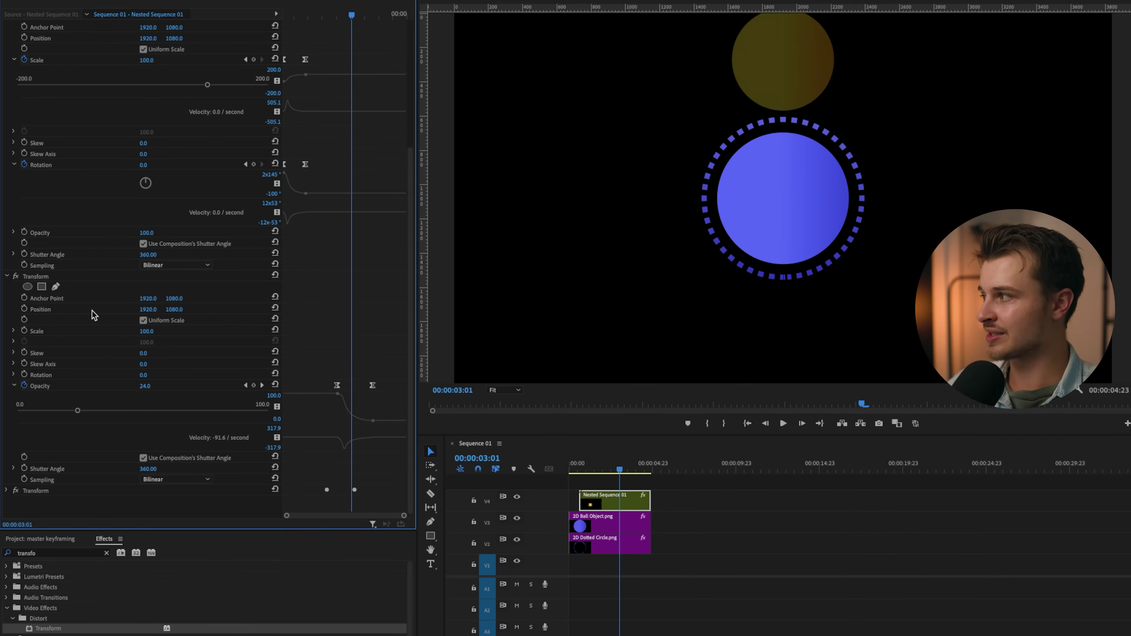
Collapse the first two Transform effects and expand the third in Effect Controls
{"action": "left_click", "coordinate": [6, 277]}
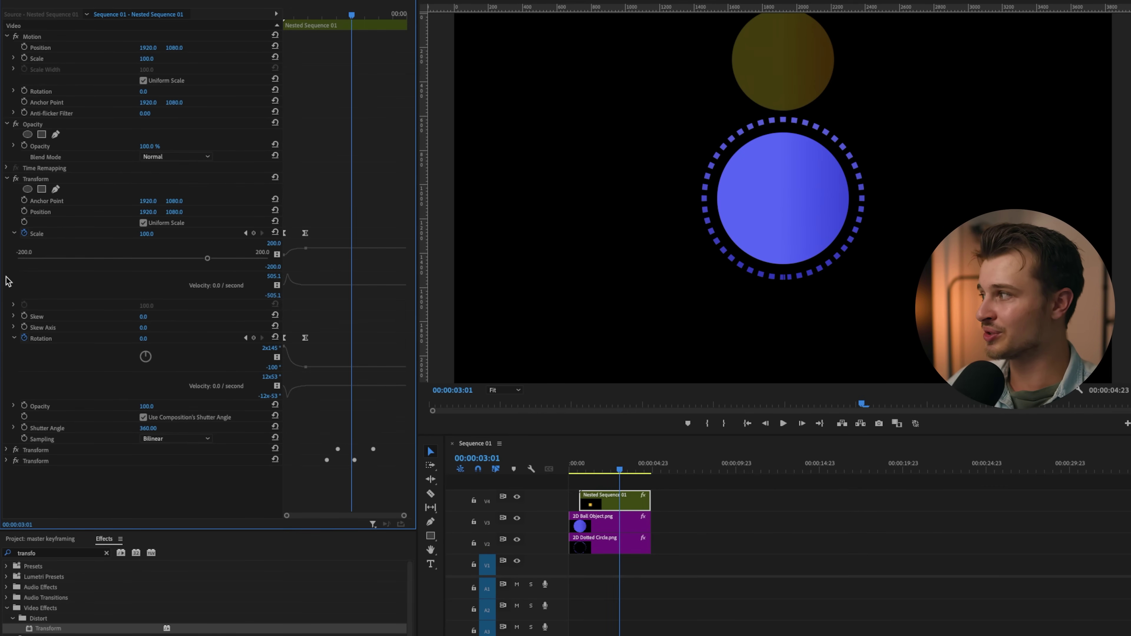
{"action": "left_click", "coordinate": [7, 179]}
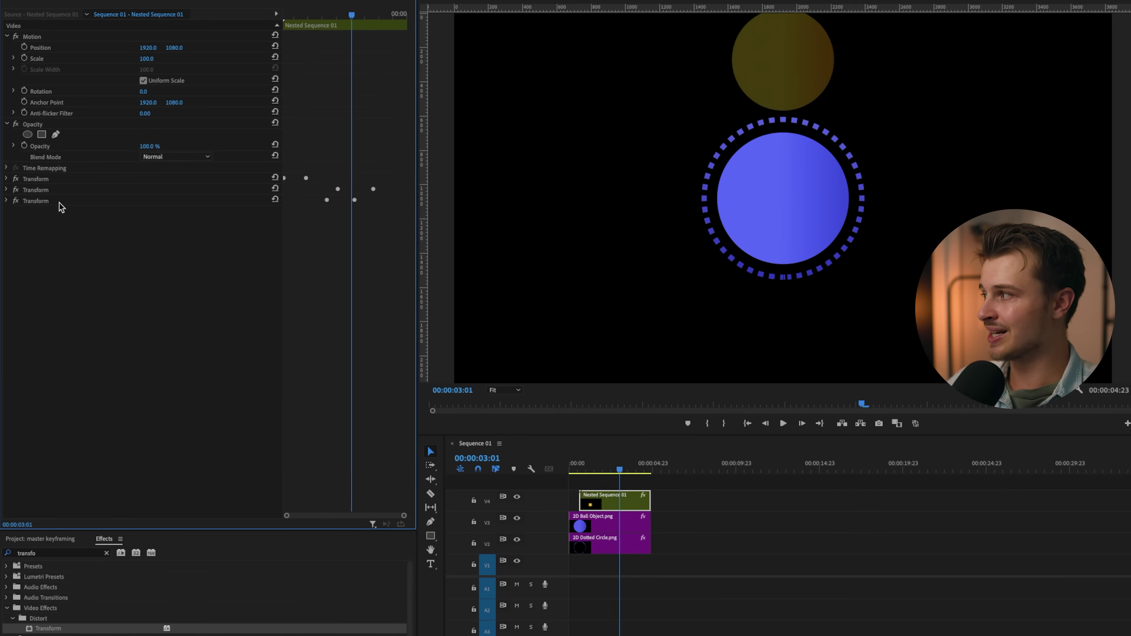
{"action": "left_click", "coordinate": [7, 202]}
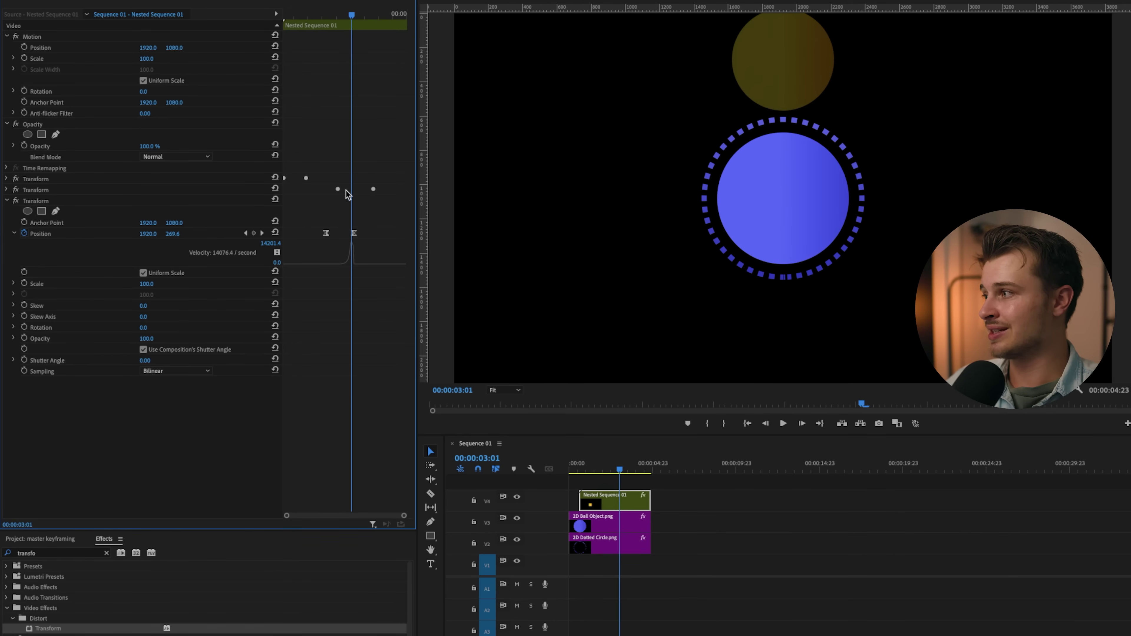
Delete the Nested Sequence 01 clip at 00:00:00:15
{"action": "left_click", "coordinate": [609, 470]}
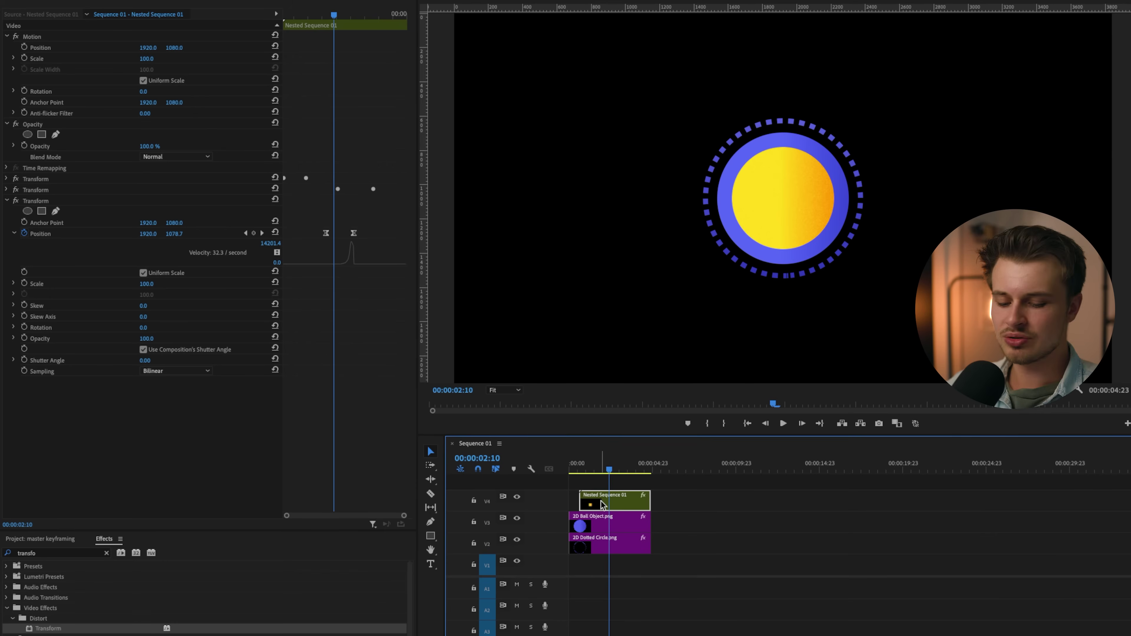
{"action": "left_click", "coordinate": [579, 473]}
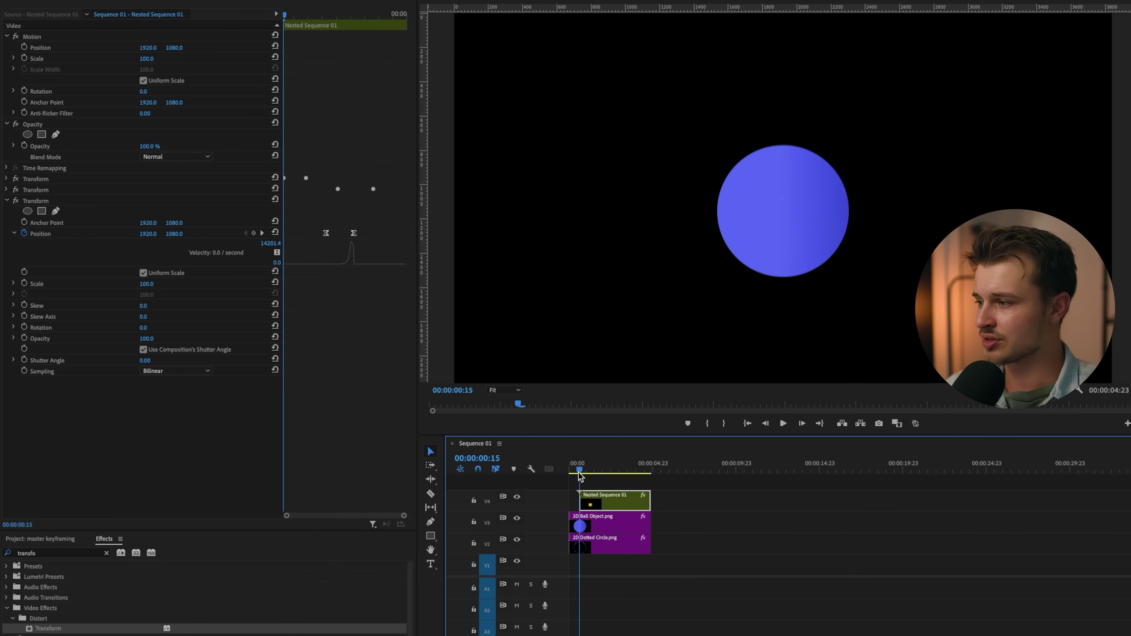
{"action": "key", "text": "Delete"}
Add a second Transform effect to the ball clip and adjust its shutter angle
{"action": "key", "text": "Up"}
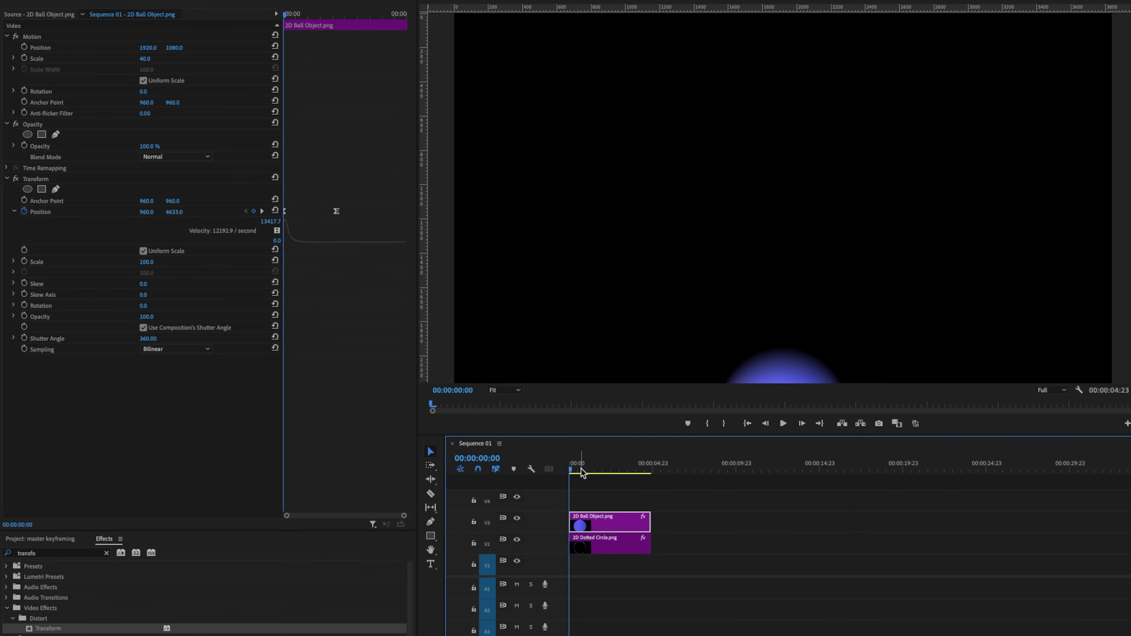
{"action": "left_click_drag", "start_coordinate": [69, 632], "coordinate": [117, 424]}
{"action": "scroll", "coordinate": [232, 461], "scroll_direction": "down", "scroll_amount": 1}
{"action": "left_click_drag", "start_coordinate": [145, 482], "coordinate": [155, 481]}
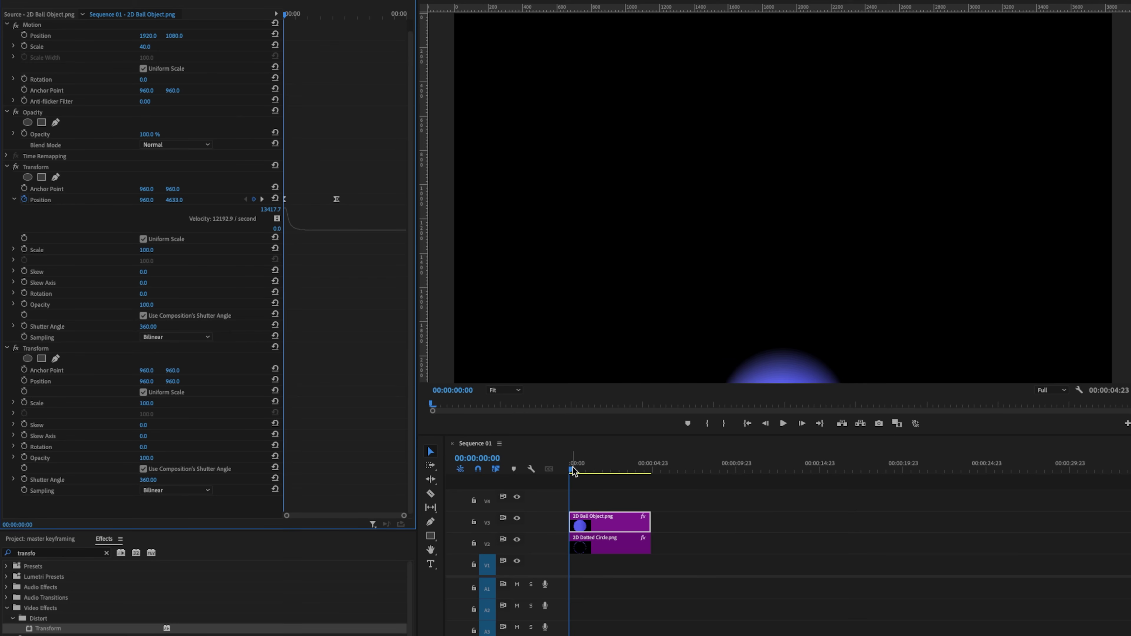
{"action": "left_click_drag", "start_coordinate": [575, 472], "coordinate": [585, 472]}
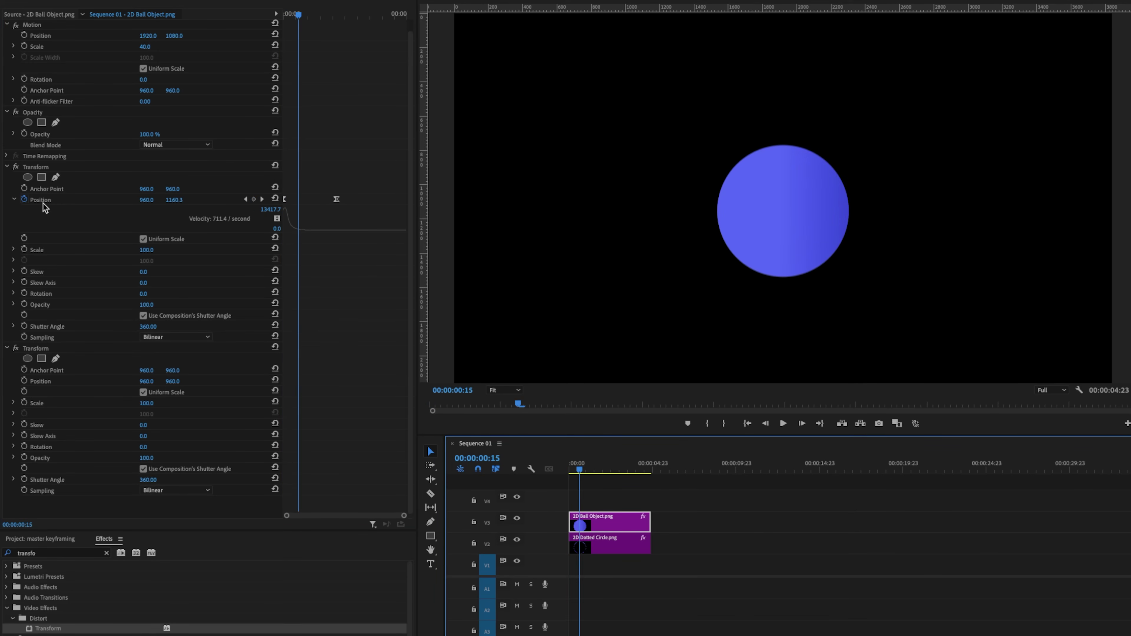
{"action": "left_click", "coordinate": [44, 169]}
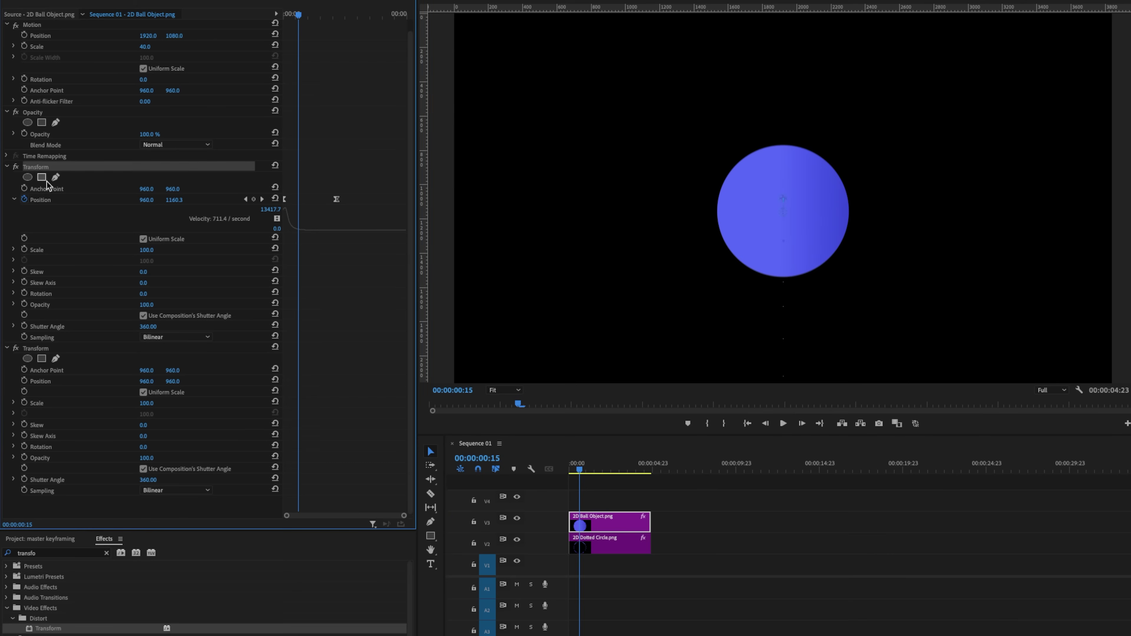
Keyframe Position to X 2018 at 00:00:02:22, apply Easy Ease, and sharpen the speed peak early
{"action": "left_click", "coordinate": [24, 381]}
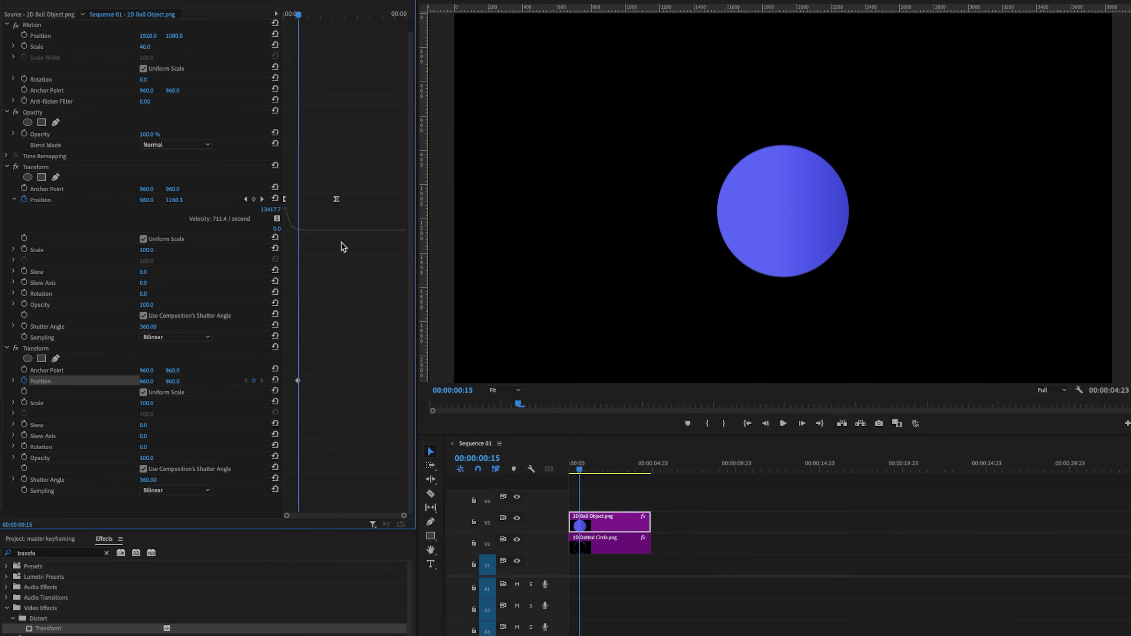
{"action": "left_click_drag", "start_coordinate": [303, 20], "coordinate": [356, 25]}
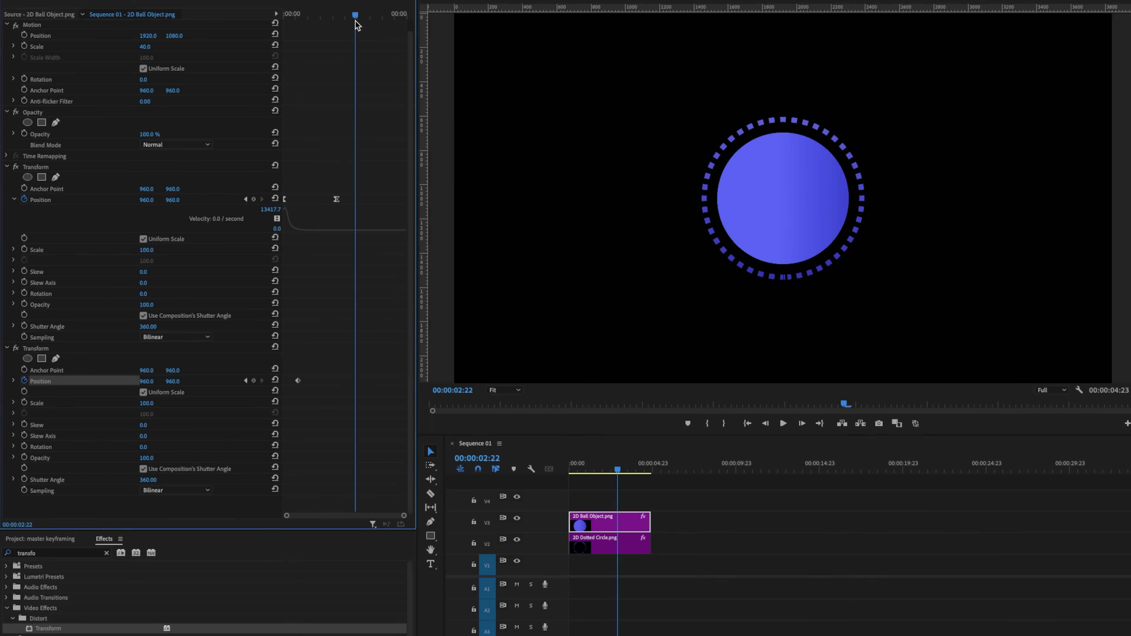
{"action": "left_click", "coordinate": [254, 381]}
{"action": "left_click_drag", "start_coordinate": [147, 381], "coordinate": [190, 381]}
{"action": "left_click_drag", "start_coordinate": [380, 357], "coordinate": [282, 405]}
{"action": "key", "text": "F9"}
{"action": "left_click", "coordinate": [13, 381]}
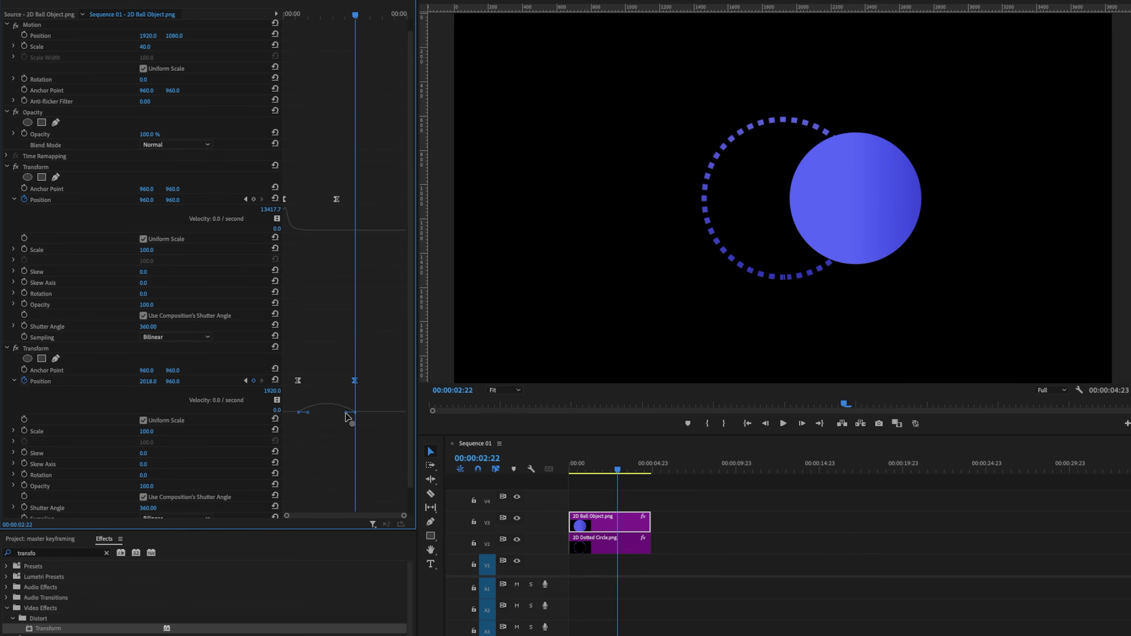
{"action": "left_click_drag", "start_coordinate": [345, 414], "coordinate": [327, 414]}
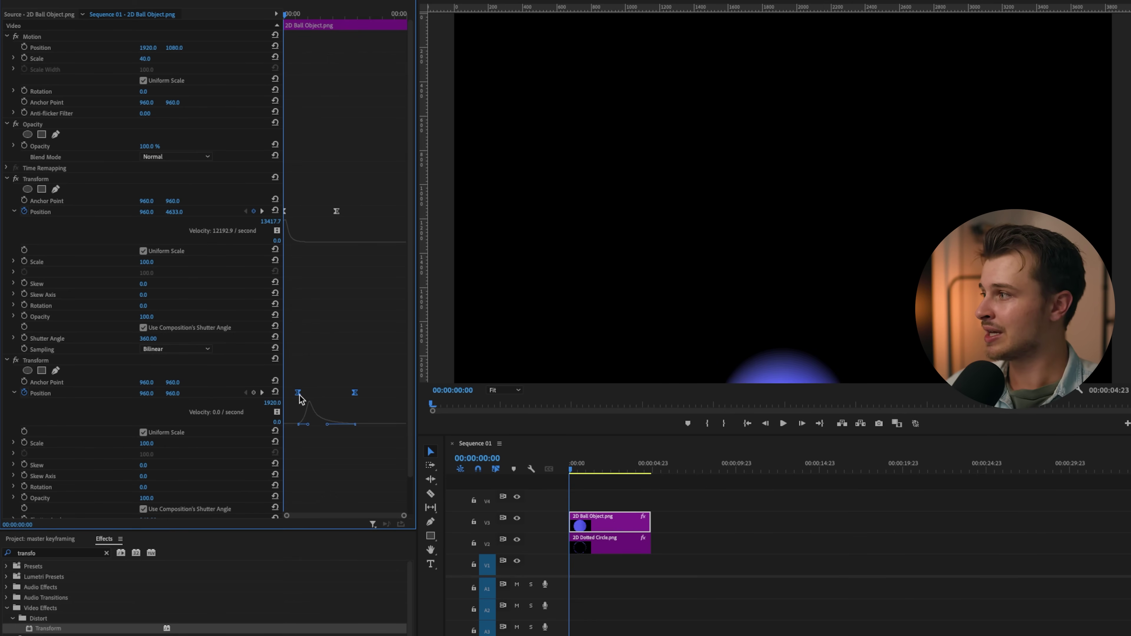
Shift both Position keyframes slightly earlier to 00:00:00:11 and preview the ball animation
{"action": "left_click_drag", "start_coordinate": [298, 399], "coordinate": [295, 399]}
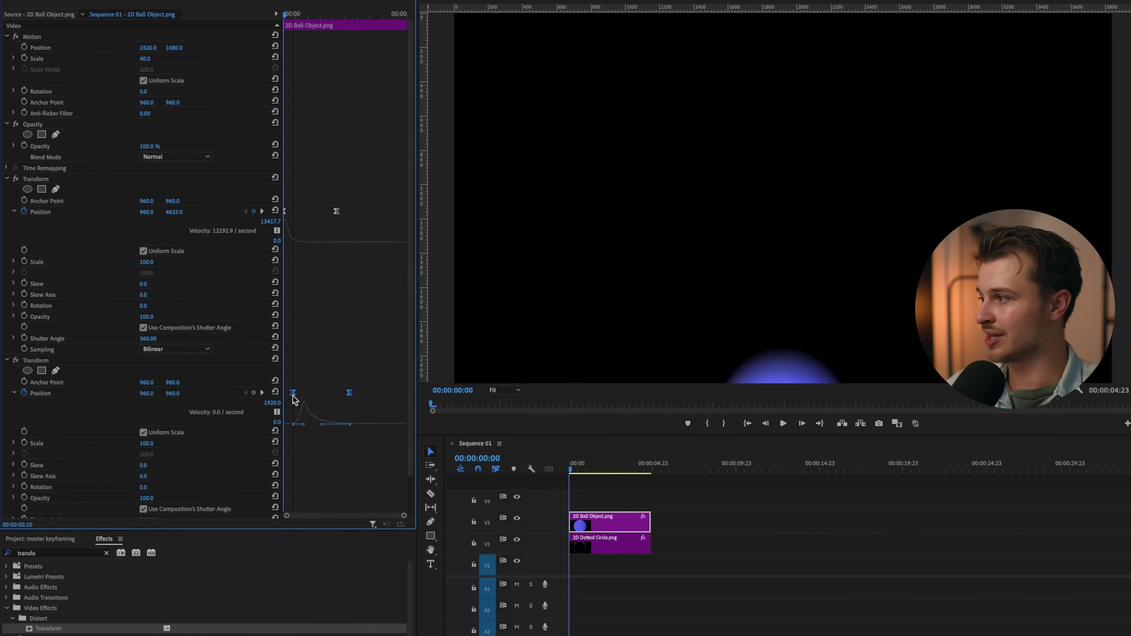
{"action": "left_click", "coordinate": [333, 356]}
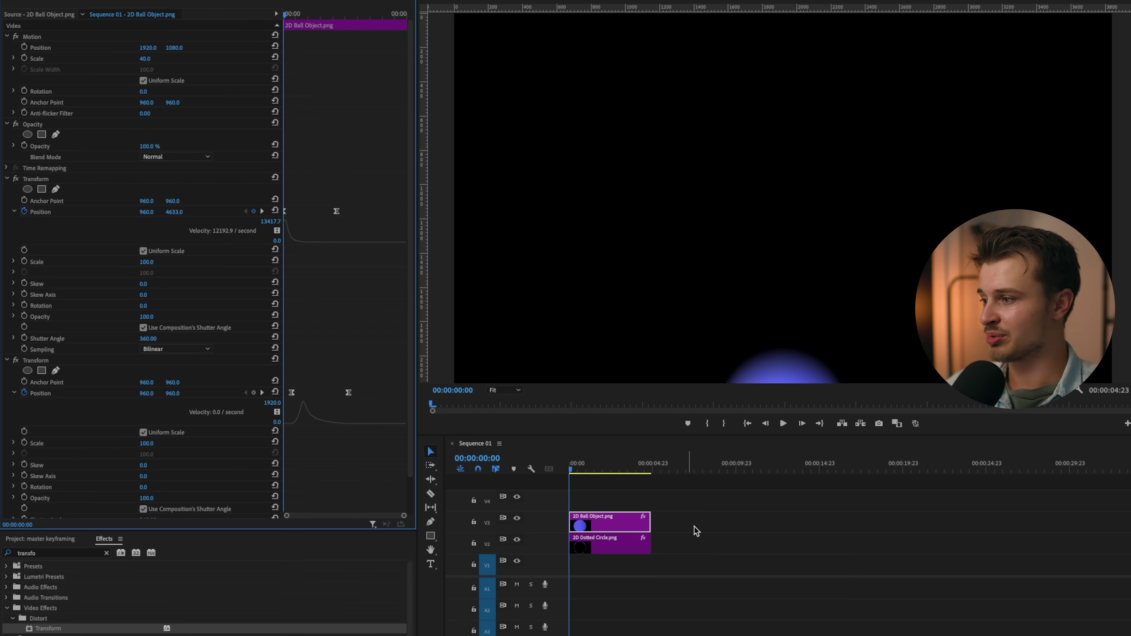
{"action": "left_click", "coordinate": [714, 502]}
{"action": "key", "text": "space"}
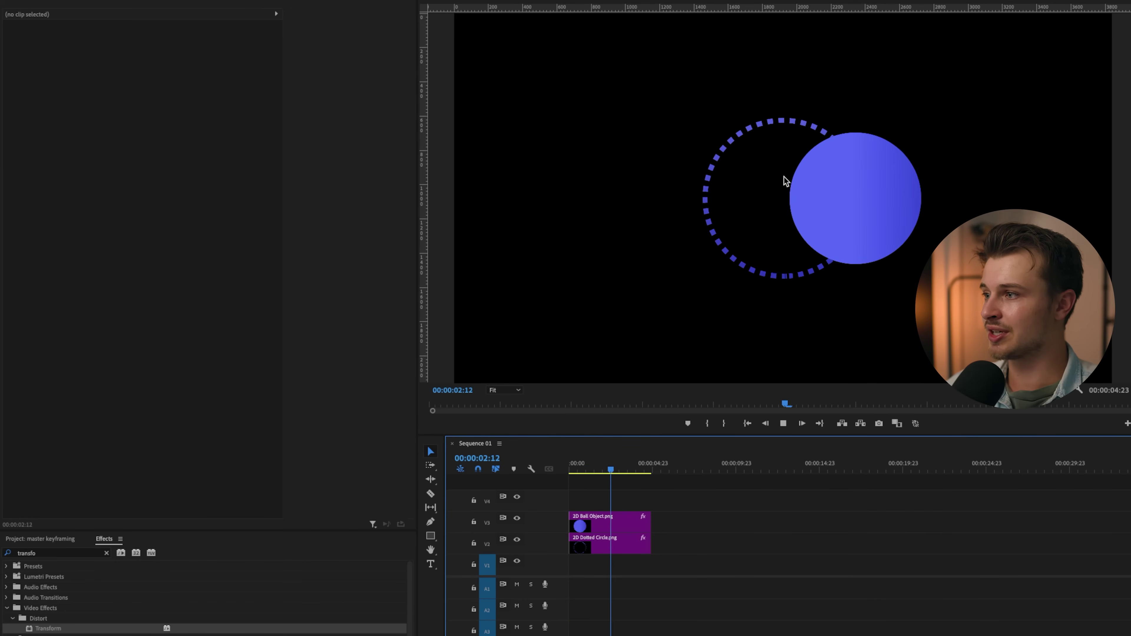
{"action": "key", "text": "space"}
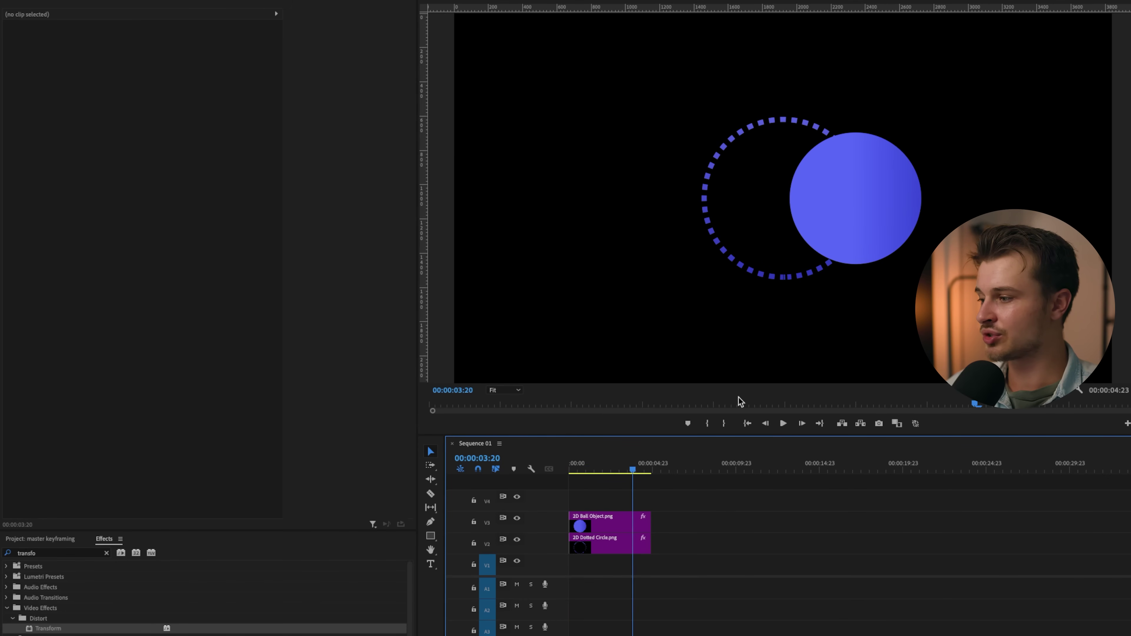
Select the 2D Ball Object clip and replay the animation from the sequence start
{"action": "left_click", "coordinate": [622, 546]}
{"action": "left_click", "coordinate": [589, 524]}
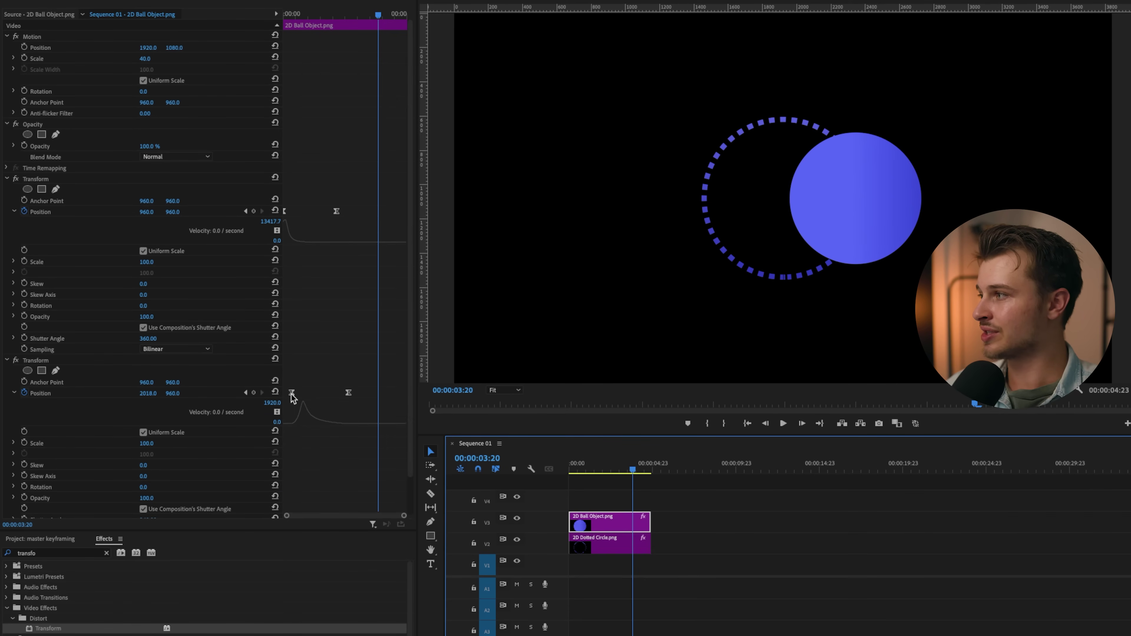
{"action": "left_click_drag", "start_coordinate": [291, 14], "coordinate": [343, 16]}
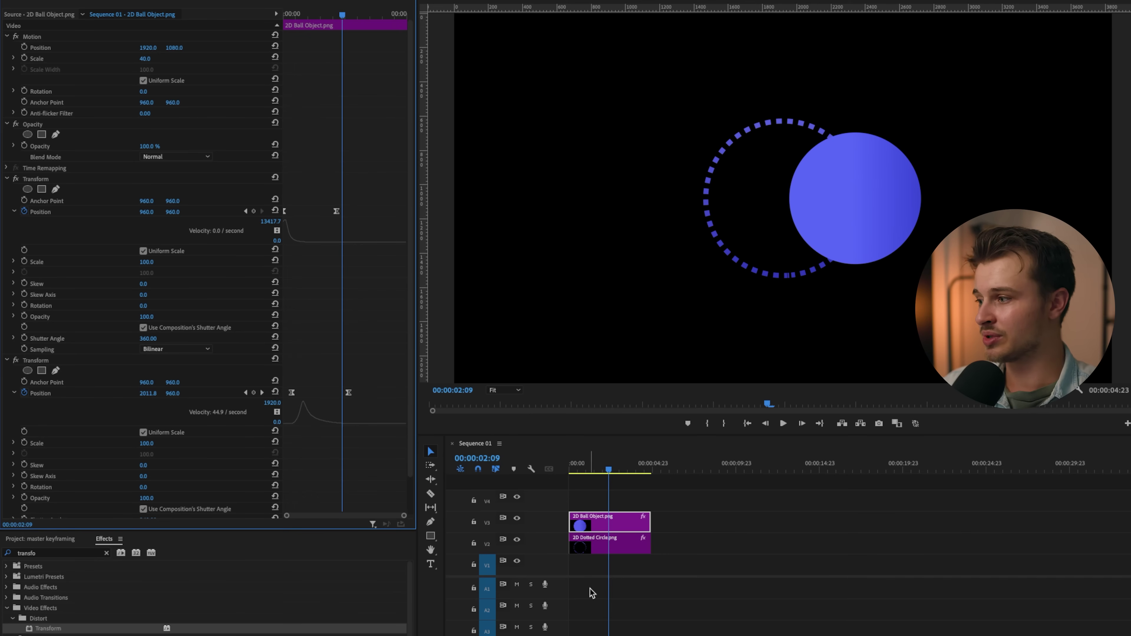
{"action": "left_click_drag", "start_coordinate": [586, 469], "coordinate": [554, 473]}
{"action": "key", "text": "space"}
{"action": "left_click", "coordinate": [730, 497]}
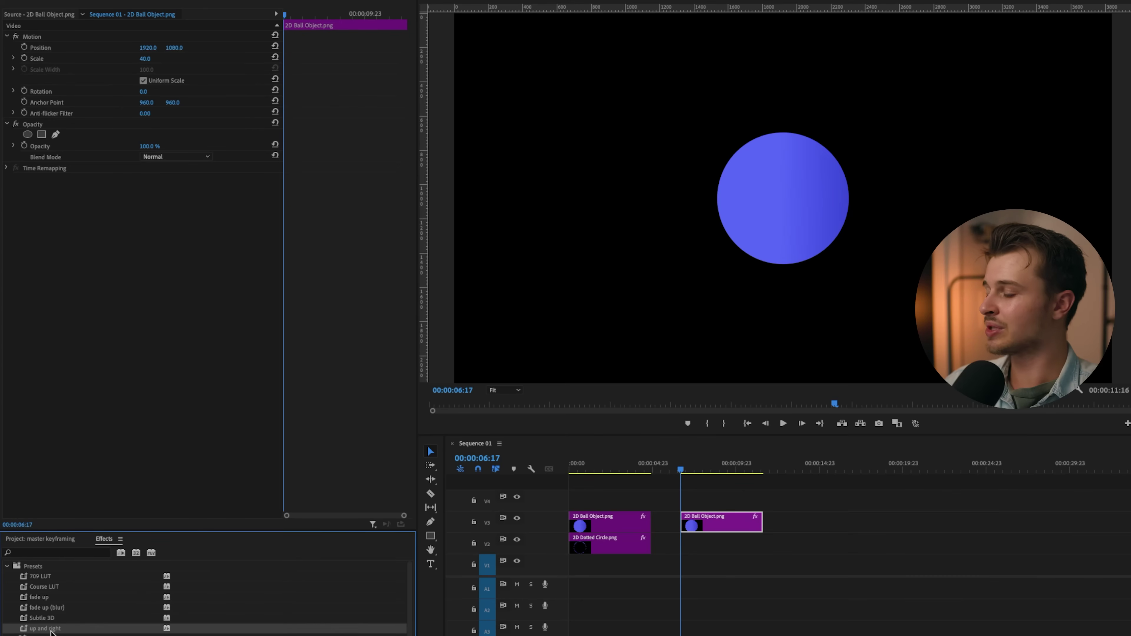
Play the second ball clip over the gradient Color Matte and select it at 06:17 to show its Transforms
{"action": "left_click_drag", "start_coordinate": [566, 539], "coordinate": [702, 523]}
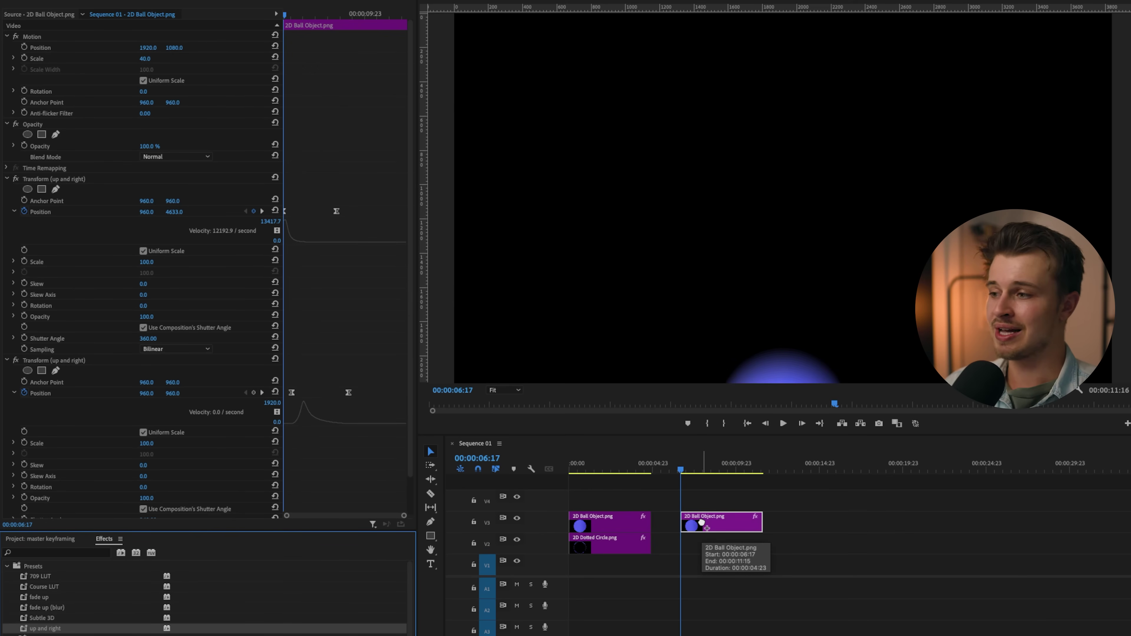
{"action": "left_click", "coordinate": [680, 467]}
{"action": "key", "text": "space"}
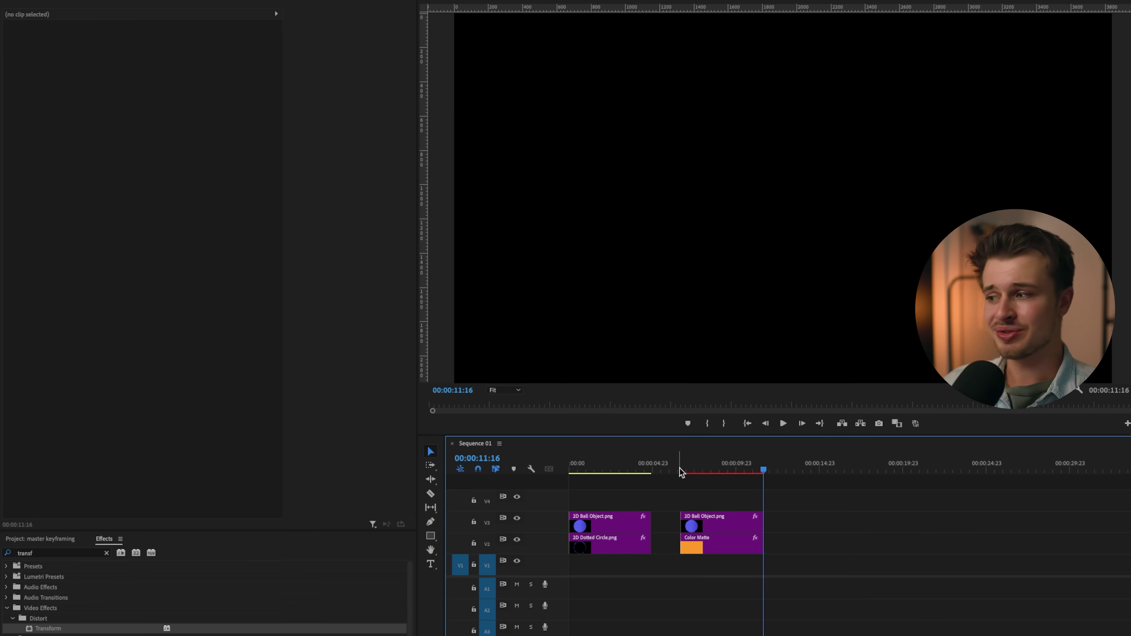
{"action": "left_click", "coordinate": [680, 469]}
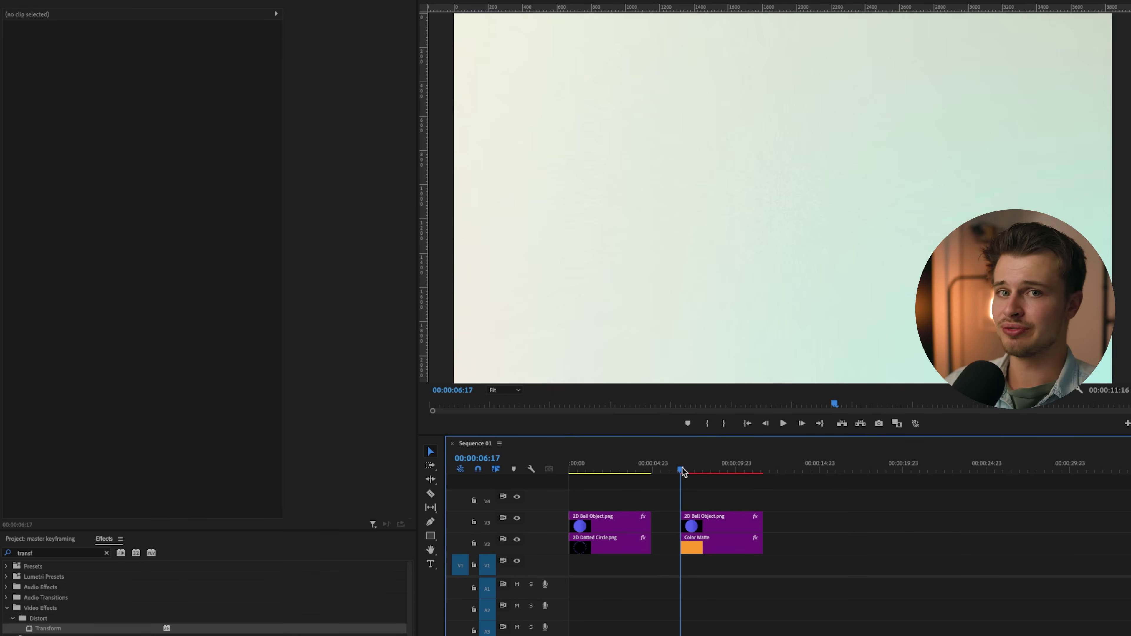
{"action": "left_click", "coordinate": [708, 526]}
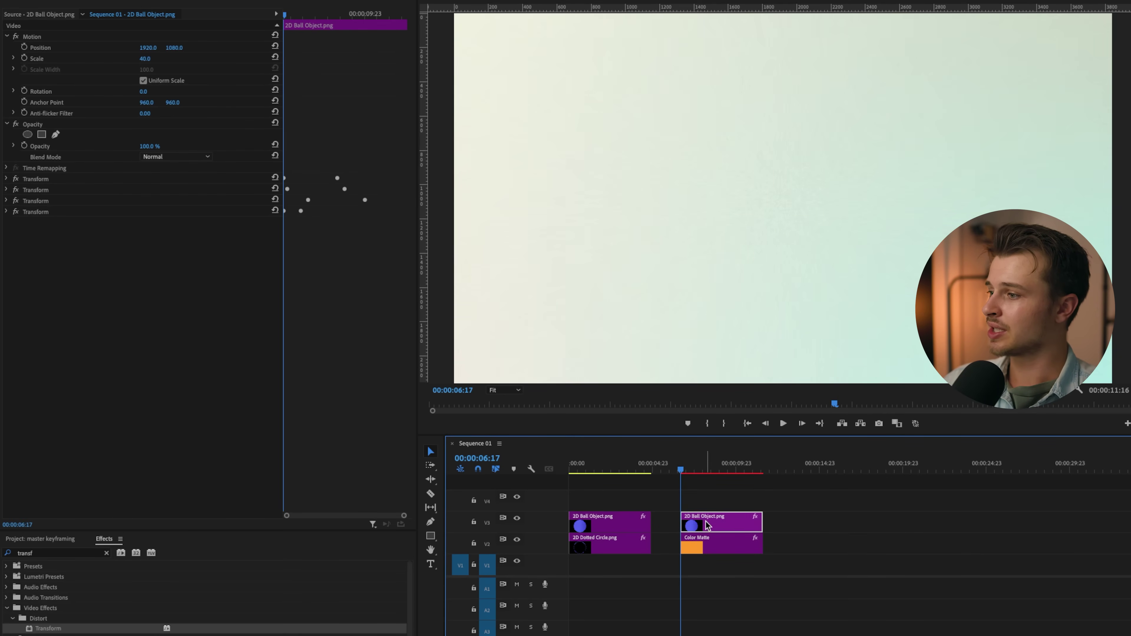
Select all four Transform effects on the second ball clip at 00:00:07:18
{"action": "left_click", "coordinate": [698, 469]}
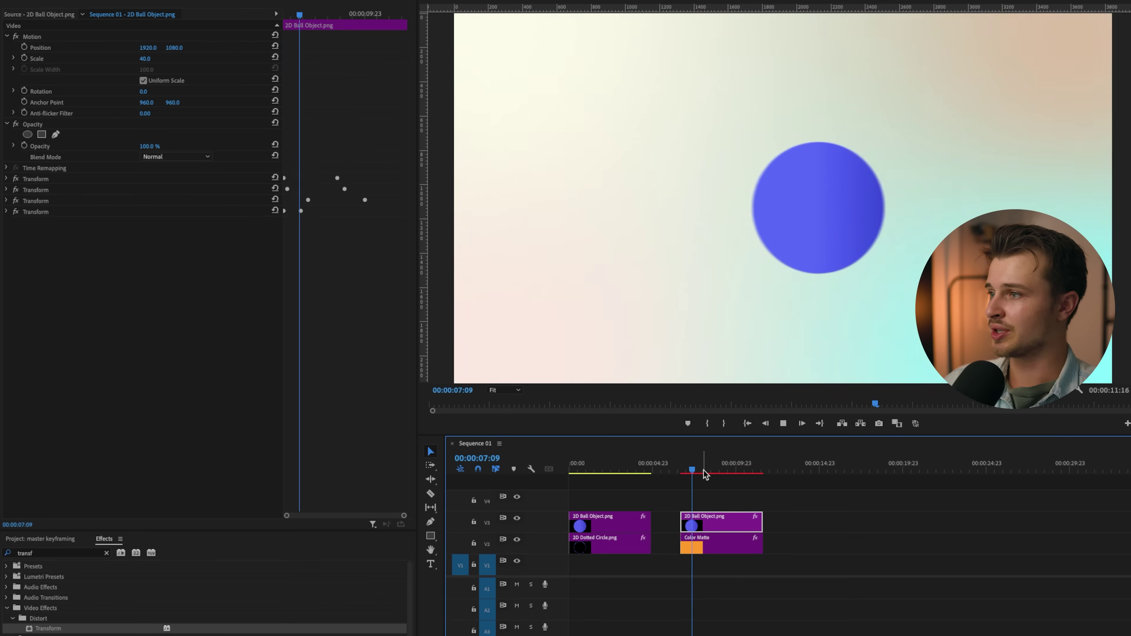
{"action": "left_click", "coordinate": [35, 182]}
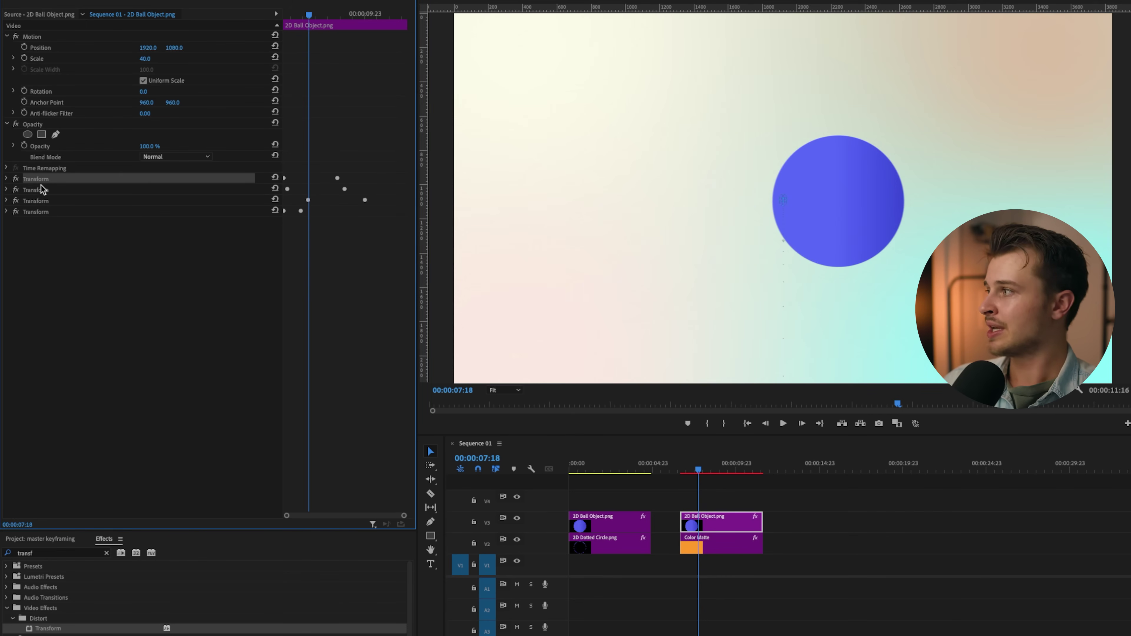
{"action": "left_click", "coordinate": [36, 190]}
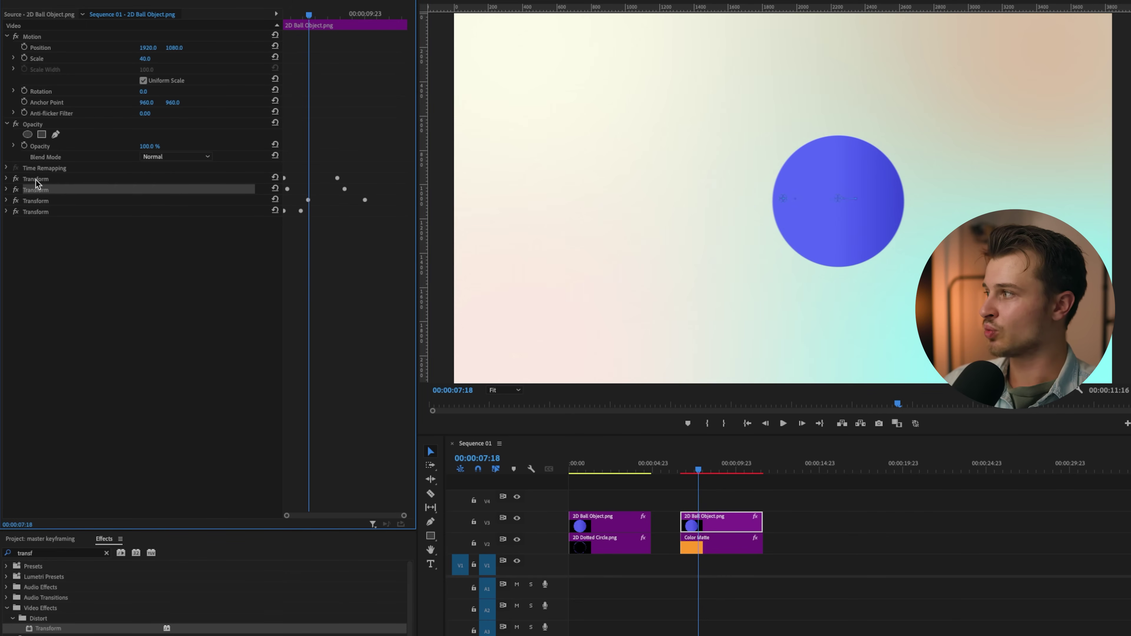
{"action": "left_click", "coordinate": [36, 179]}
{"action": "left_click", "coordinate": [39, 190]}
{"action": "left_click", "coordinate": [40, 181]}
{"action": "left_click", "coordinate": [40, 191], "text": "shift"}
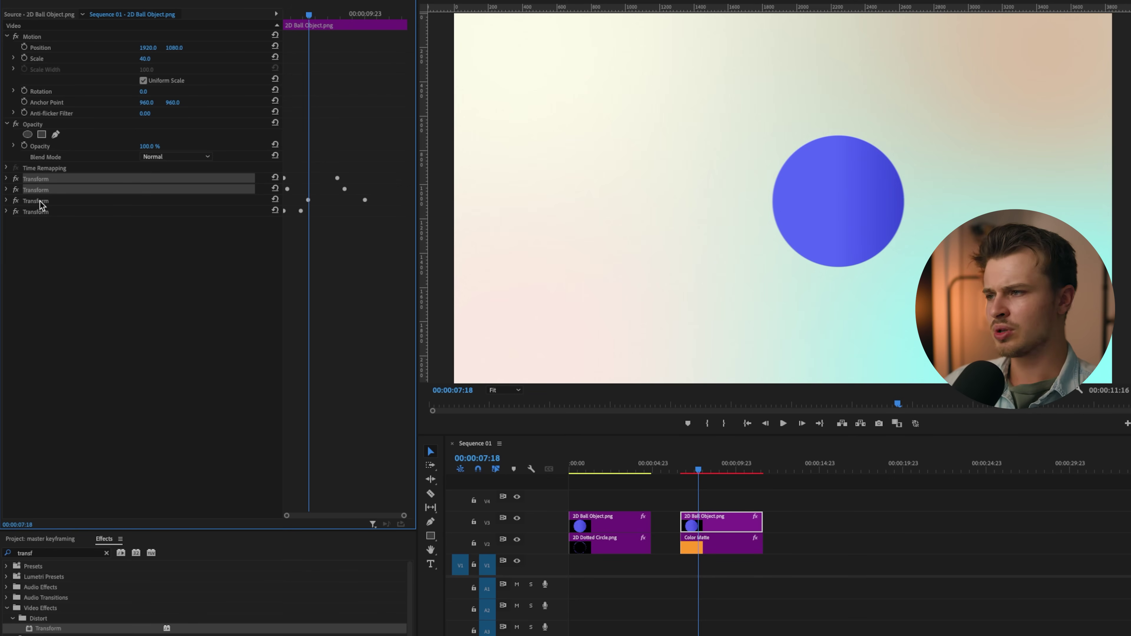
{"action": "left_click", "coordinate": [41, 203], "text": "shift"}
{"action": "left_click", "coordinate": [41, 213], "text": "shift"}
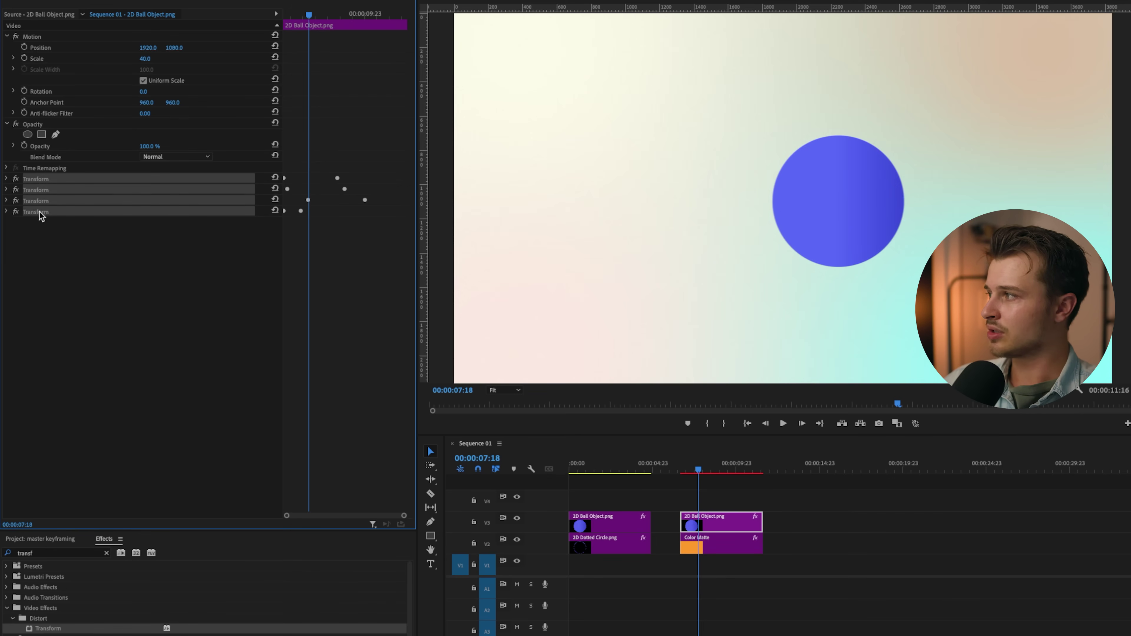
Save the selected Transforms as preset 'up, in, right, left' anchored to In Point
{"action": "right_click", "coordinate": [40, 215]}
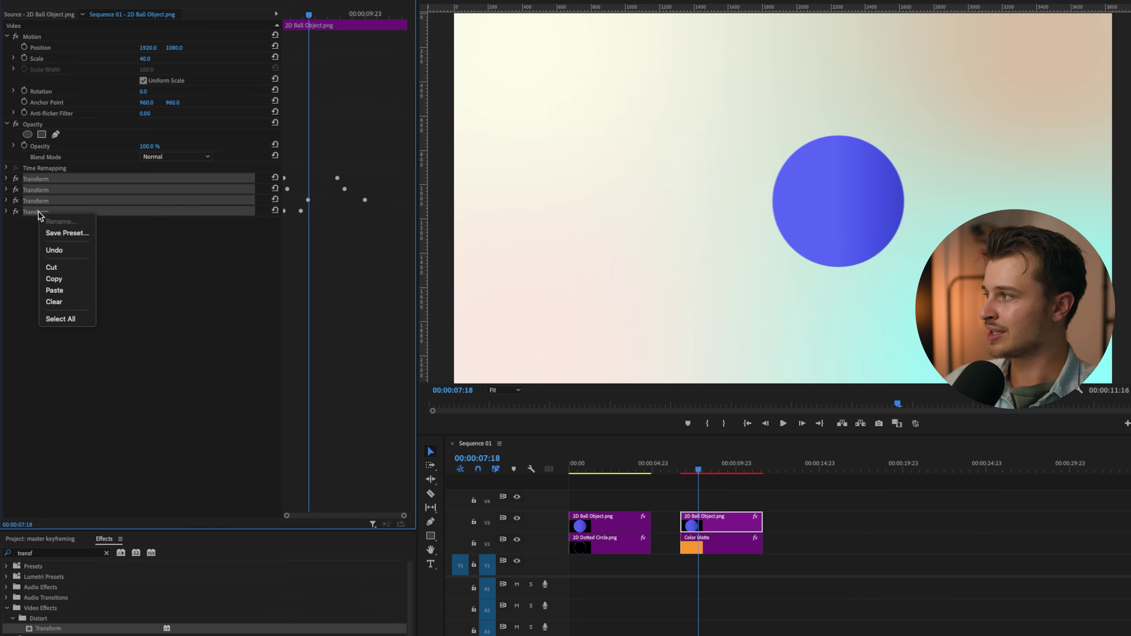
{"action": "left_click", "coordinate": [52, 236]}
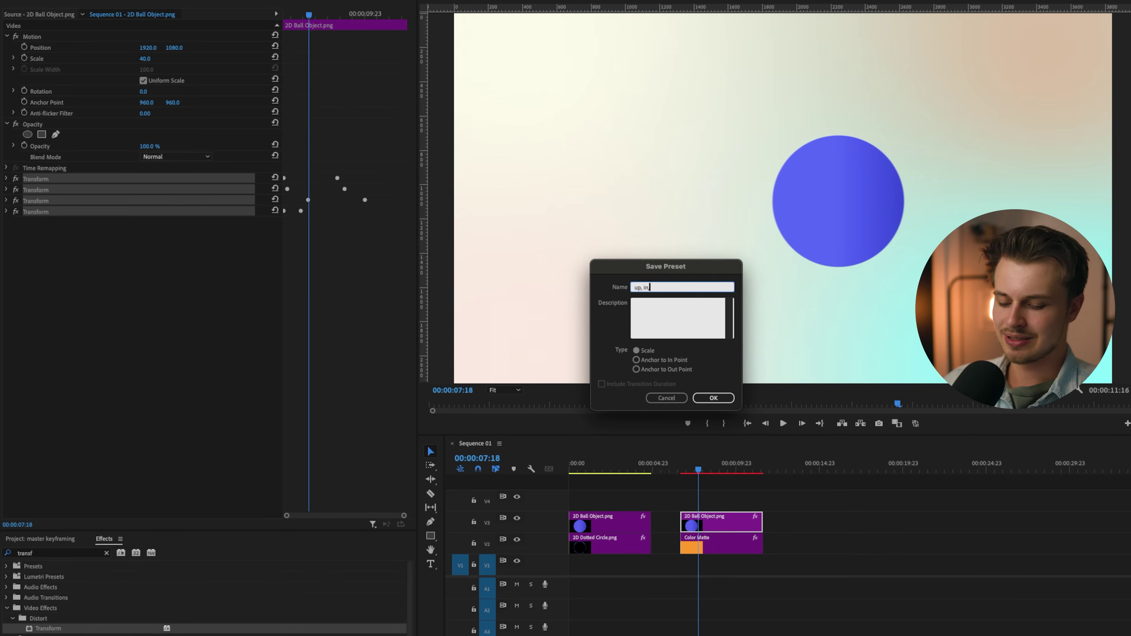
{"action": "type", "text": "up, in, right, left"}
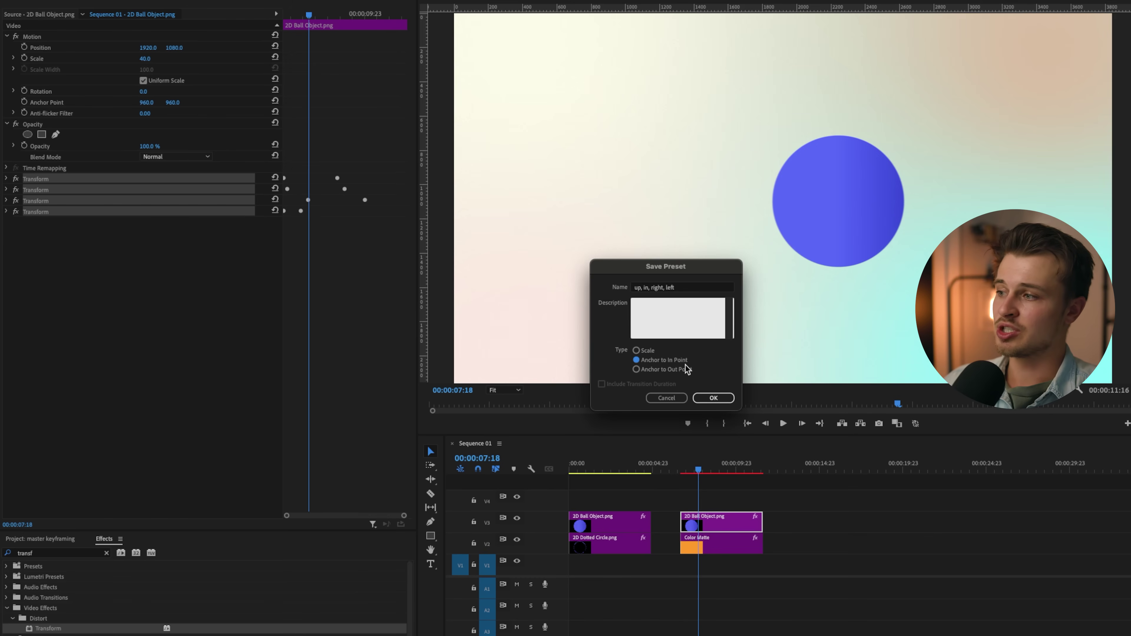
{"action": "left_click", "coordinate": [711, 398]}
Duplicate the ball clip to 00:00:12:19 and select the copy's first Transform
{"action": "left_click", "coordinate": [724, 530]}
{"action": "left_click_drag", "start_coordinate": [750, 530], "coordinate": [827, 530]}
{"action": "left_click", "coordinate": [782, 471]}
{"action": "left_click", "coordinate": [77, 180]}
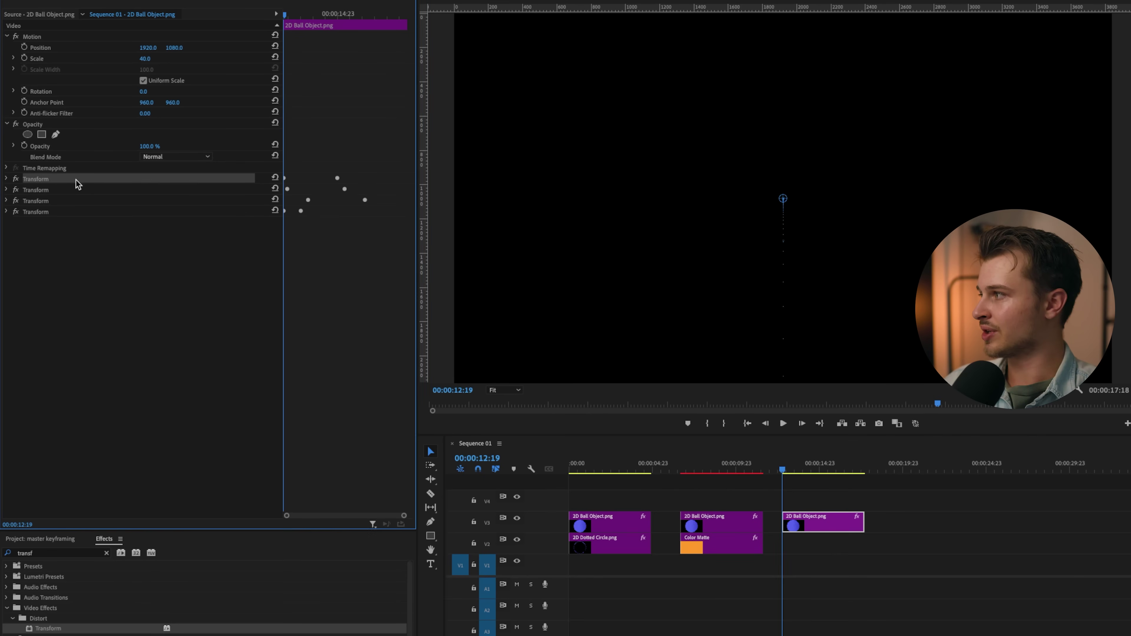
Remove all the copied Transform effects from the third ball clip
{"action": "key", "text": "Delete"}
{"action": "key", "text": "Delete"}
{"action": "key", "text": "Delete"}
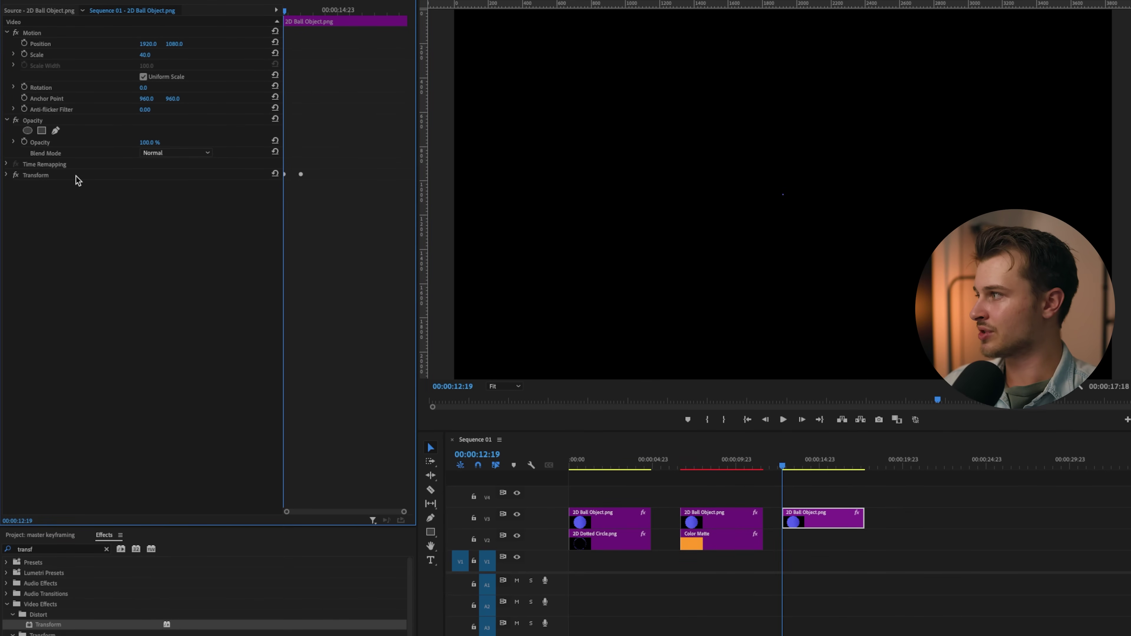
{"action": "key", "text": "="}
{"action": "key", "text": "Delete"}
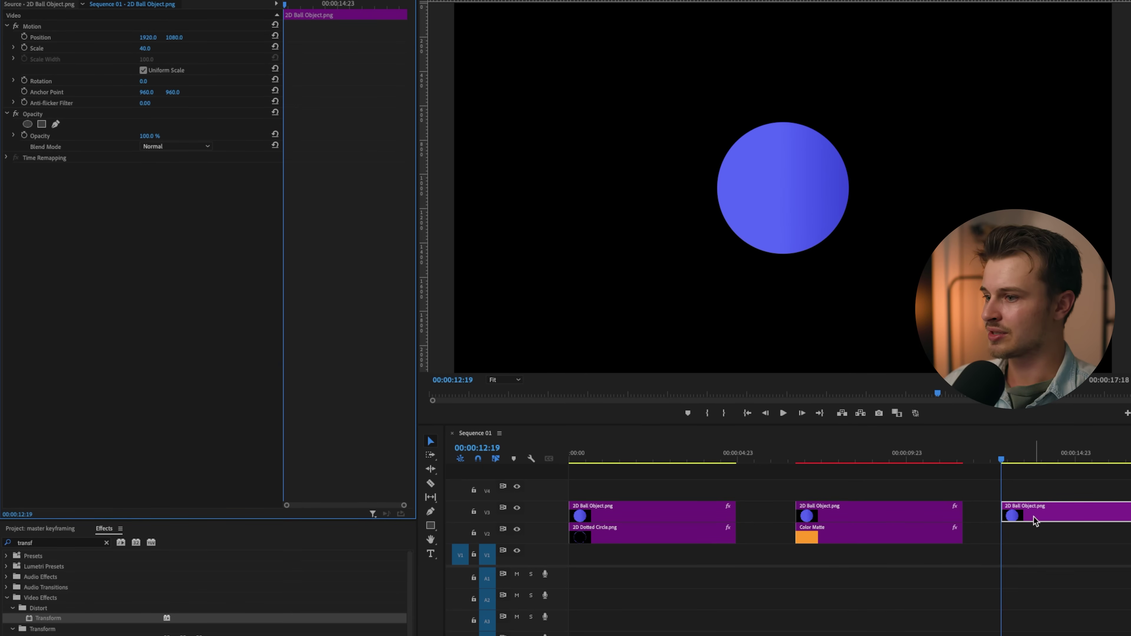
{"action": "key", "text": "space"}
Apply the 'up, in, right, left' preset from Presets to the copy and play it from 00:00:12:19
{"action": "left_click", "coordinate": [106, 541]}
{"action": "left_click", "coordinate": [7, 555]}
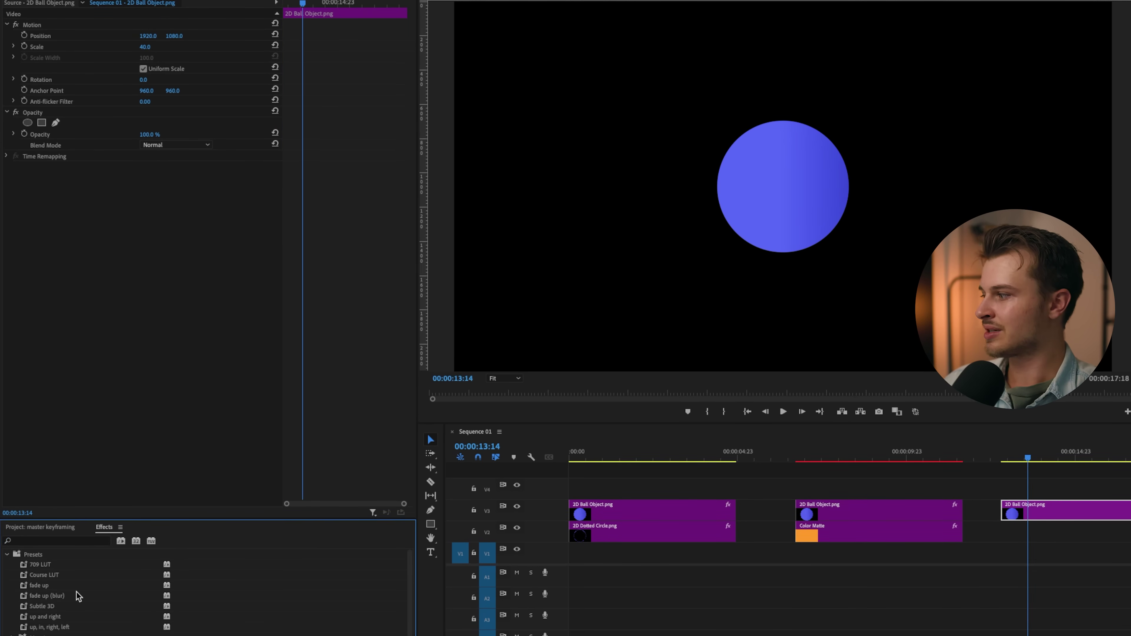
{"action": "left_click_drag", "start_coordinate": [54, 631], "coordinate": [1047, 513]}
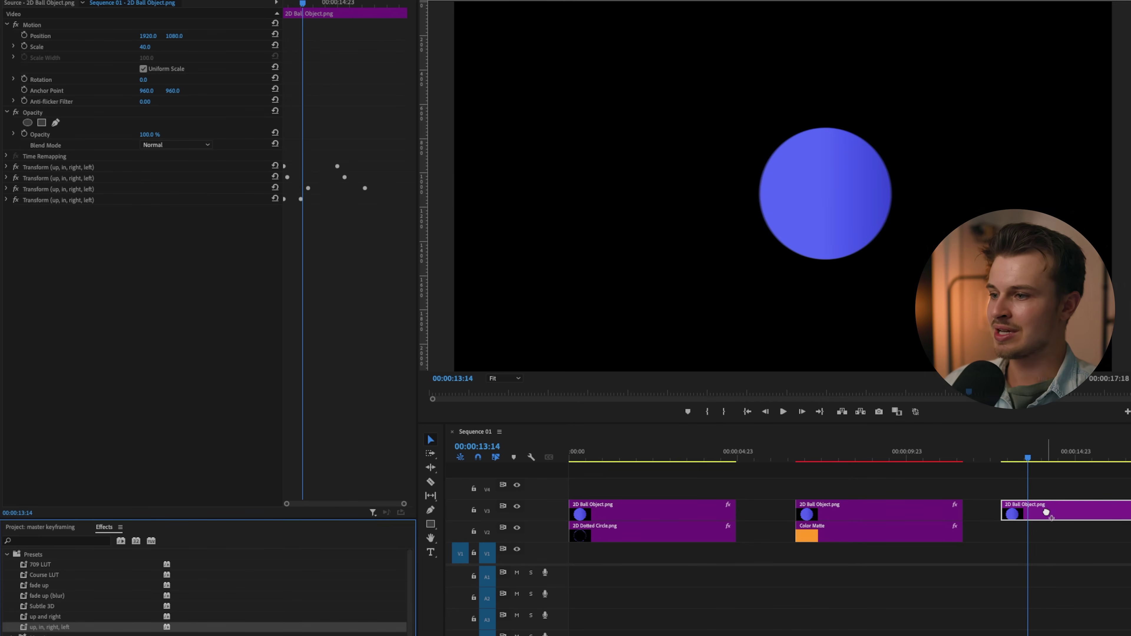
{"action": "left_click", "coordinate": [1003, 459]}
{"action": "left_click", "coordinate": [1040, 485]}
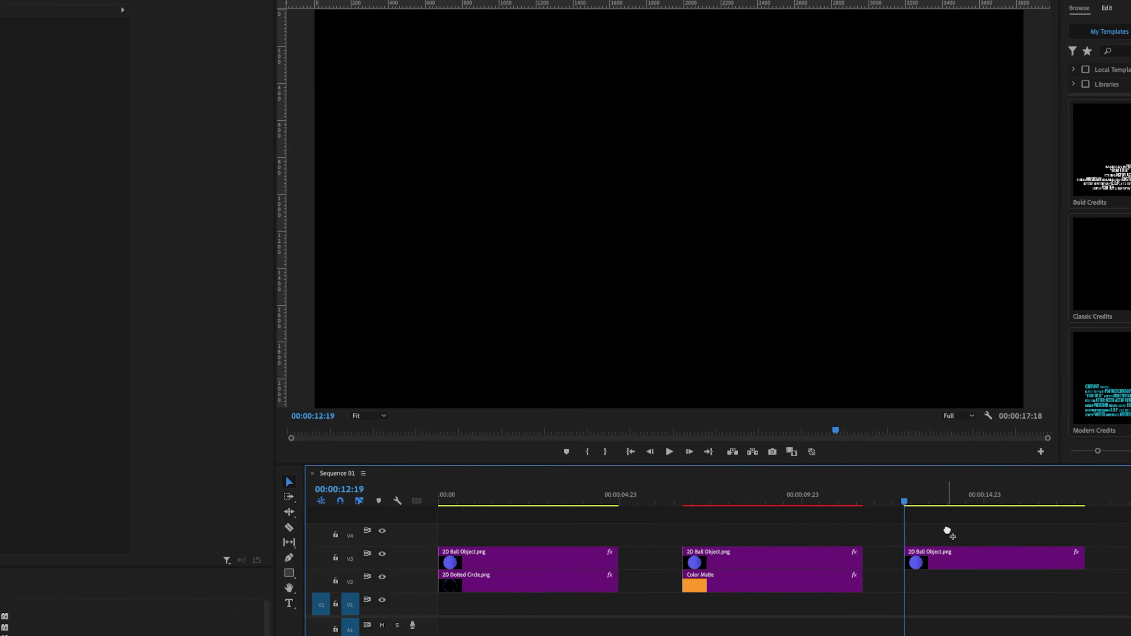
{"action": "key", "text": "space"}
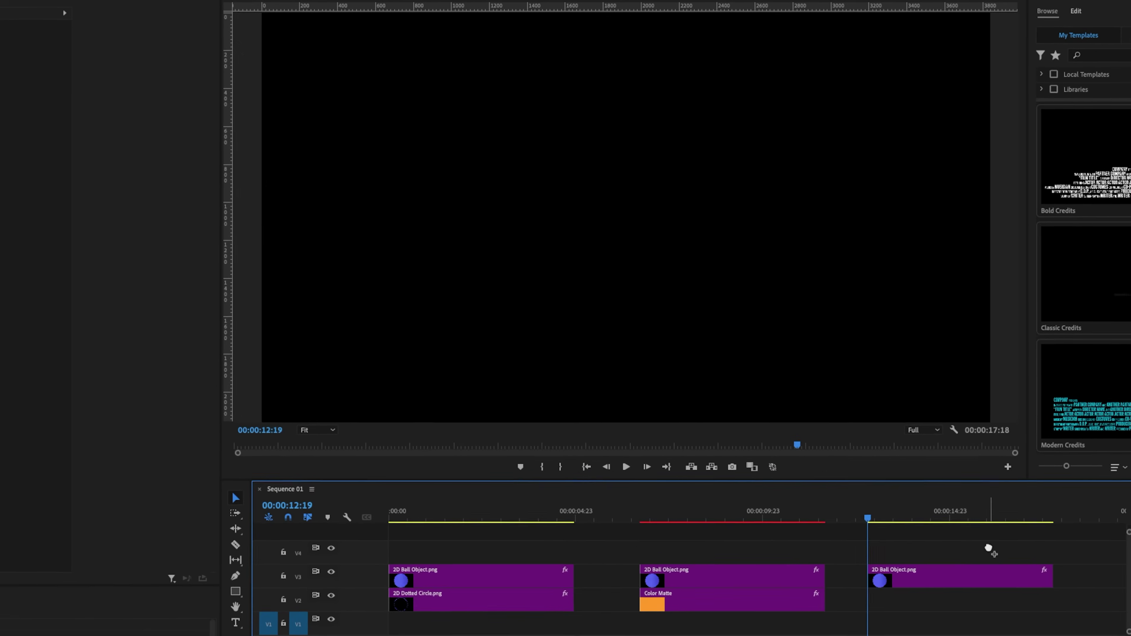